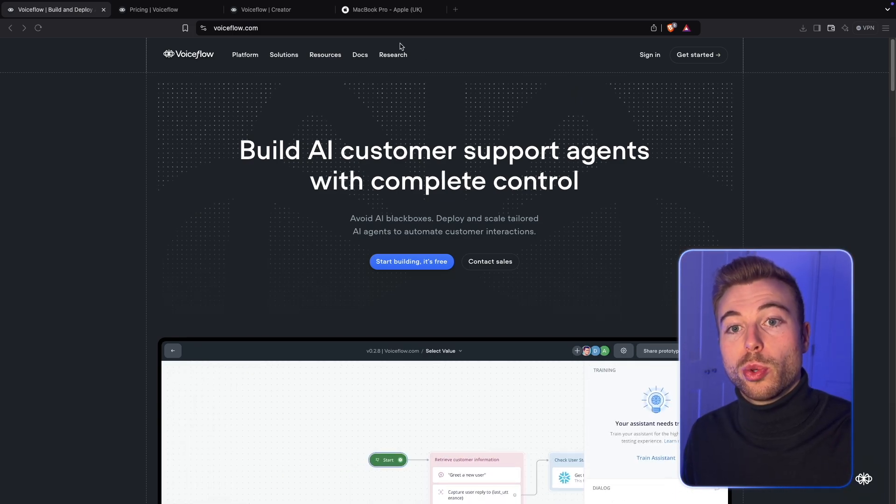
Check the MacBook Pro page briefly, and examine the Voiceflow homepage's headline, product demo and customer logos
{"action": "left_click", "coordinate": [400, 9]}
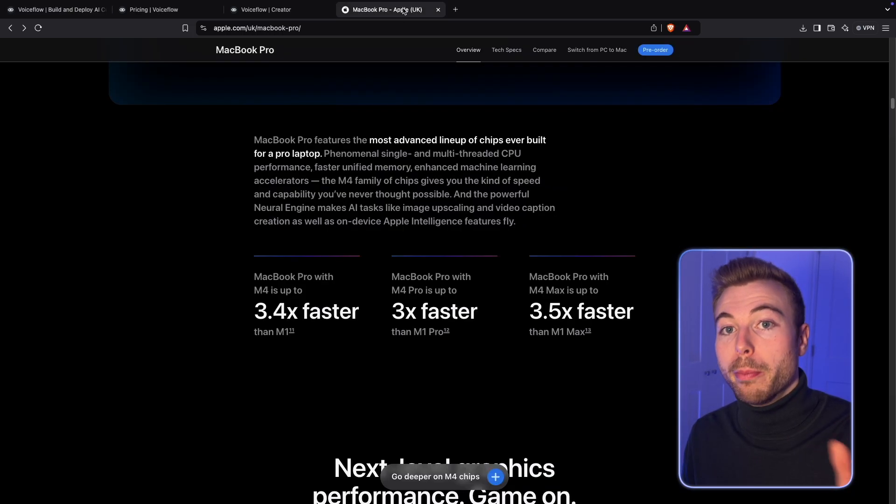
{"action": "left_click", "coordinate": [67, 11]}
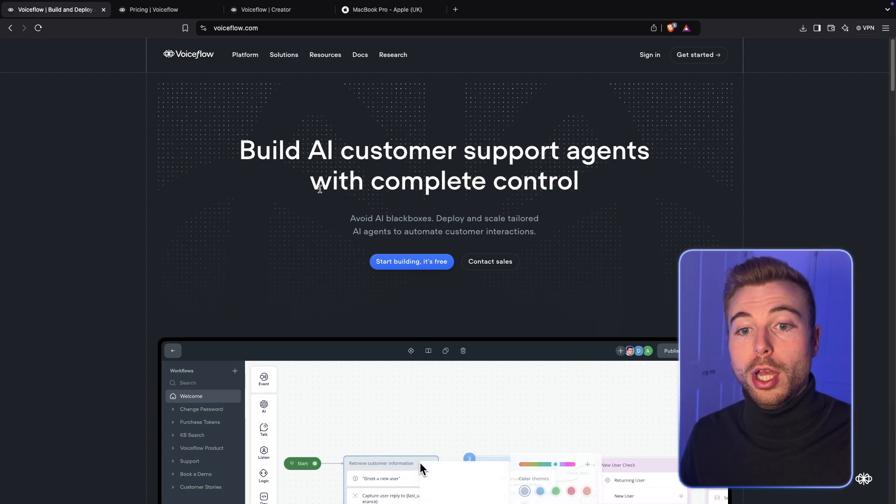
{"action": "left_click_drag", "start_coordinate": [240, 150], "coordinate": [575, 183]}
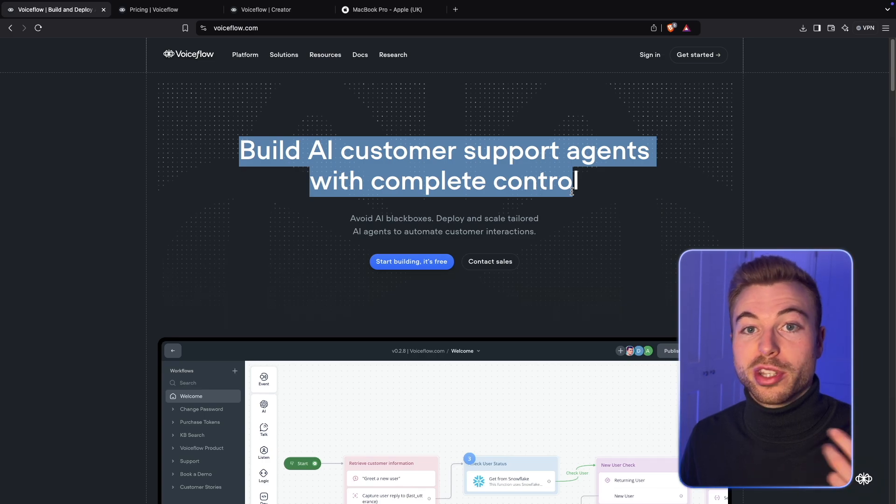
{"action": "scroll", "coordinate": [526, 234], "scroll_direction": "down", "scroll_amount": 1}
{"action": "scroll", "coordinate": [527, 234], "scroll_direction": "down", "scroll_amount": 6}
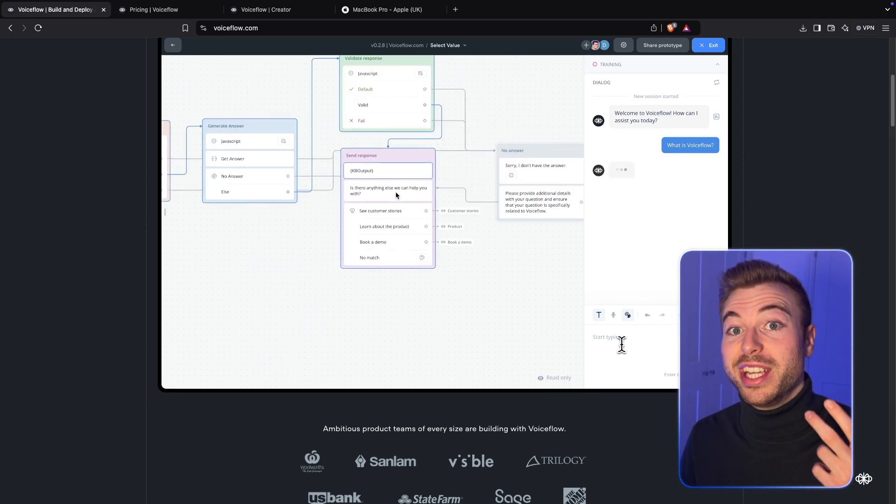
{"action": "scroll", "coordinate": [395, 192], "scroll_direction": "down", "scroll_amount": 3}
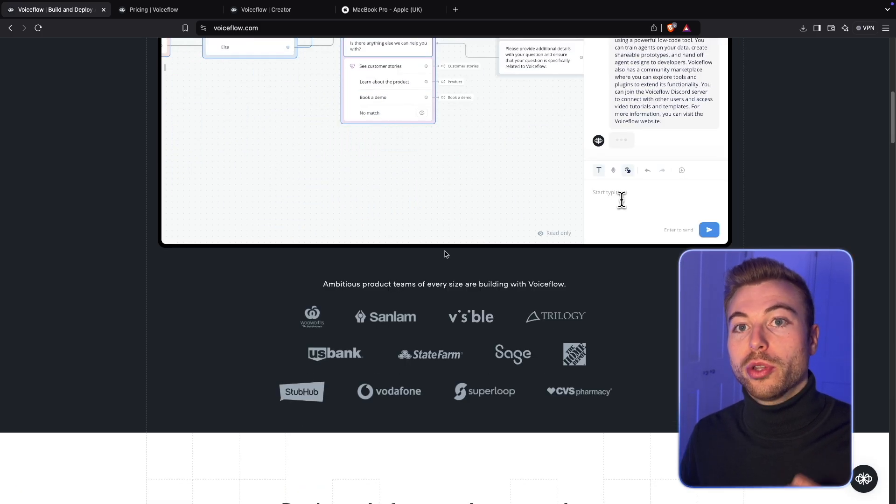
{"action": "scroll", "coordinate": [441, 253], "scroll_direction": "down", "scroll_amount": 4}
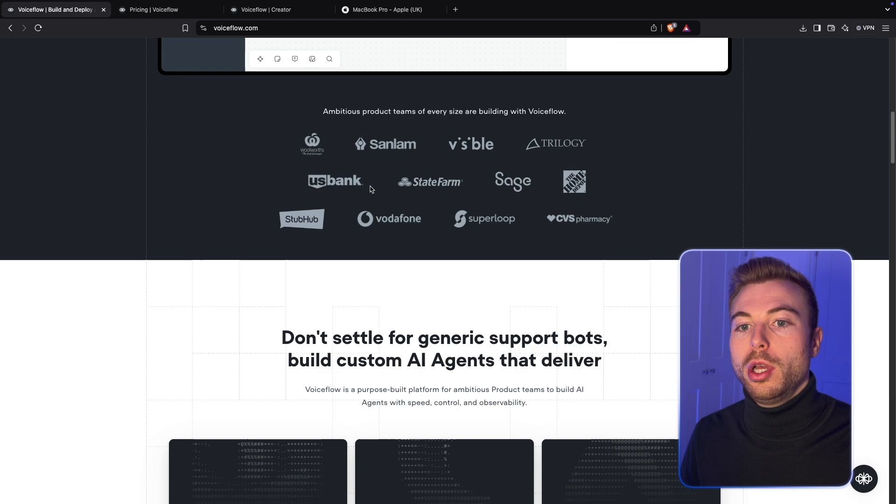
{"action": "scroll", "coordinate": [371, 186], "scroll_direction": "down", "scroll_amount": 1}
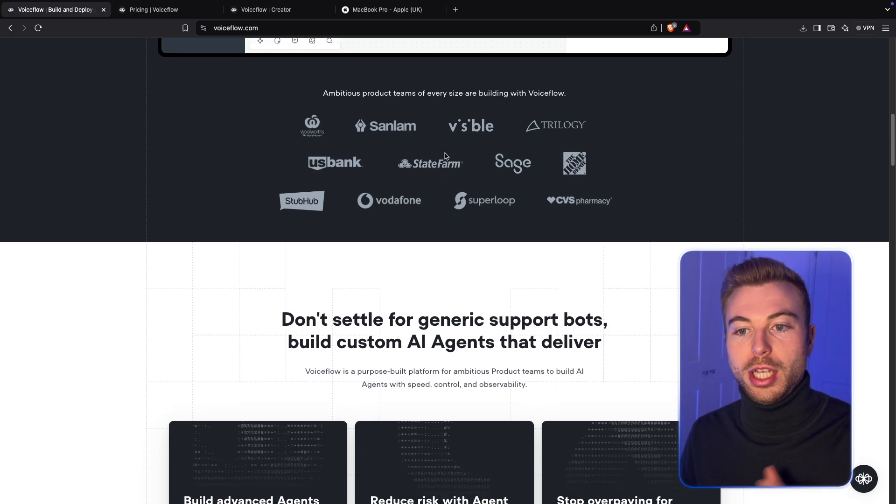
Examine the homepage's use case examples for Customer support, In-app copilot and Internal automation
{"action": "scroll", "coordinate": [407, 297], "scroll_direction": "down", "scroll_amount": 10}
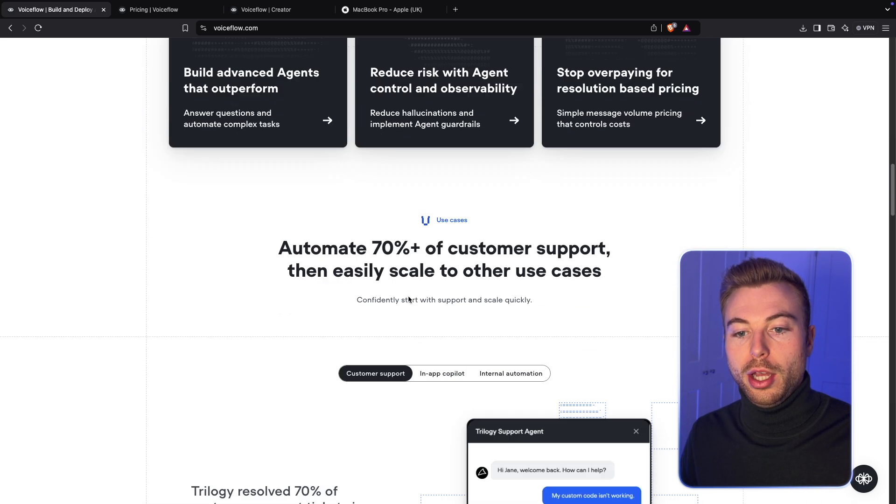
{"action": "scroll", "coordinate": [408, 299], "scroll_direction": "down", "scroll_amount": 3}
{"action": "scroll", "coordinate": [406, 219], "scroll_direction": "down", "scroll_amount": 3}
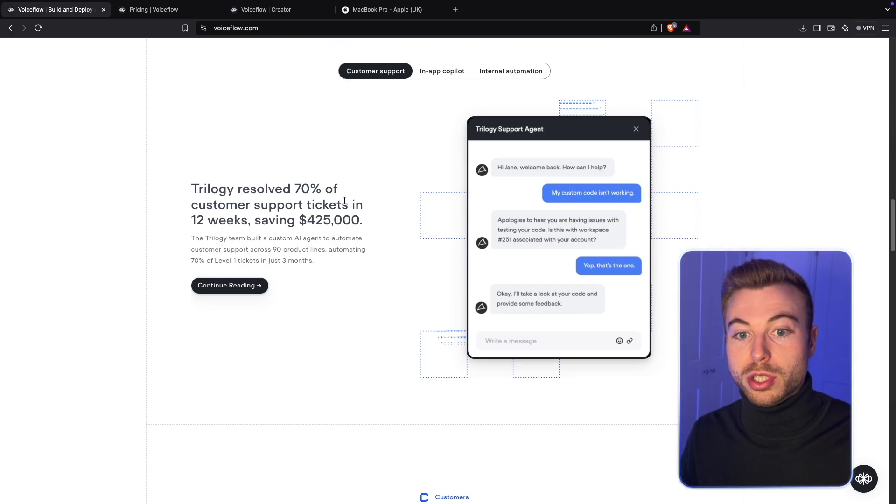
{"action": "left_click_drag", "start_coordinate": [185, 180], "coordinate": [370, 227]}
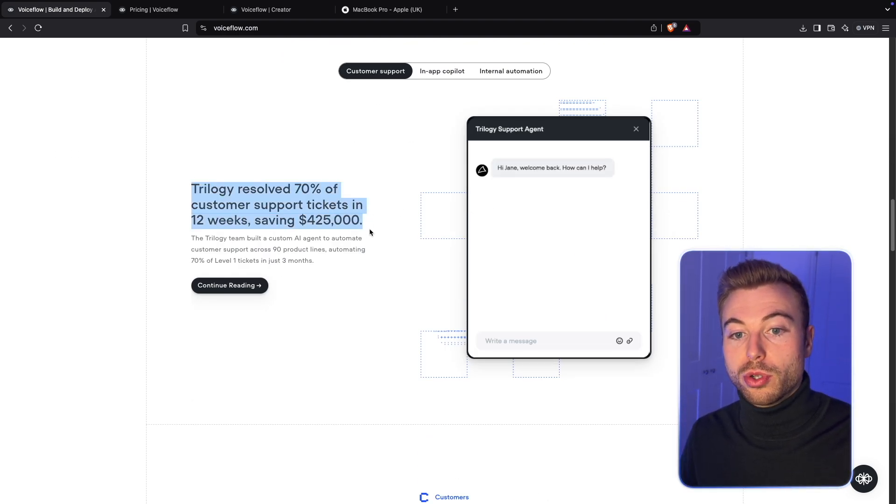
{"action": "left_click", "coordinate": [446, 75]}
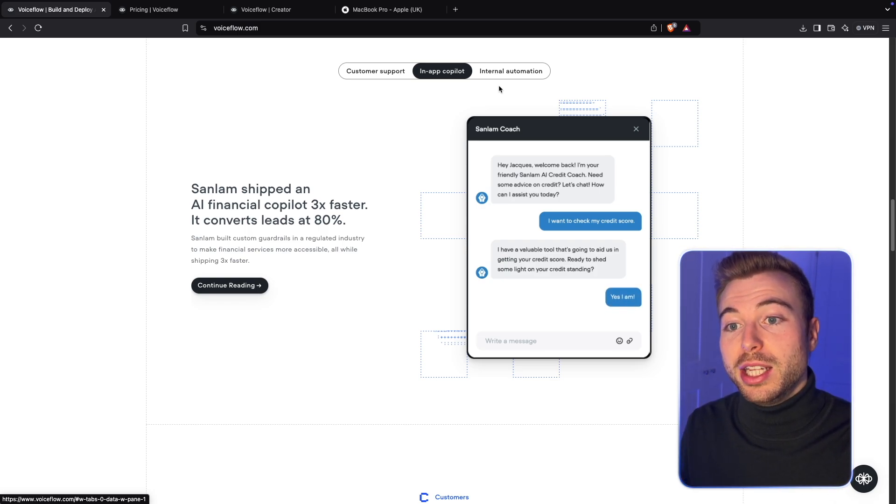
{"action": "left_click", "coordinate": [500, 72]}
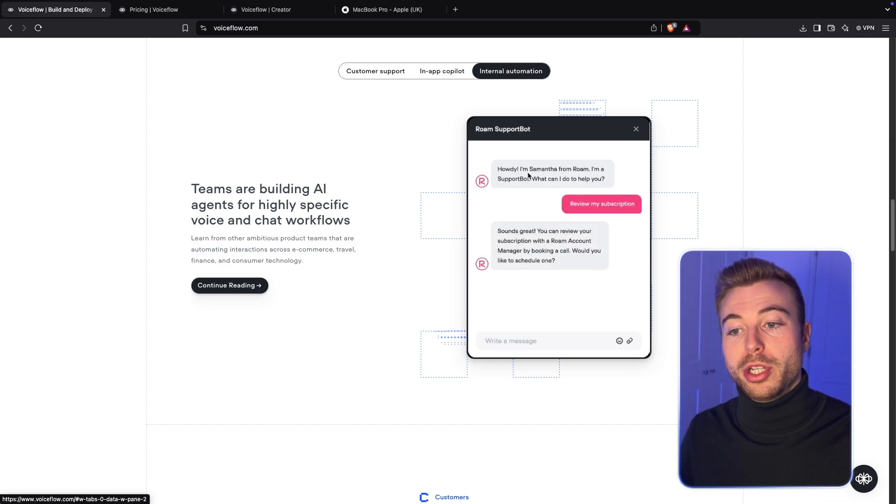
Look through the homepage's customer testimonials, API integrations and community resources sections
{"action": "scroll", "coordinate": [460, 251], "scroll_direction": "down", "scroll_amount": 10}
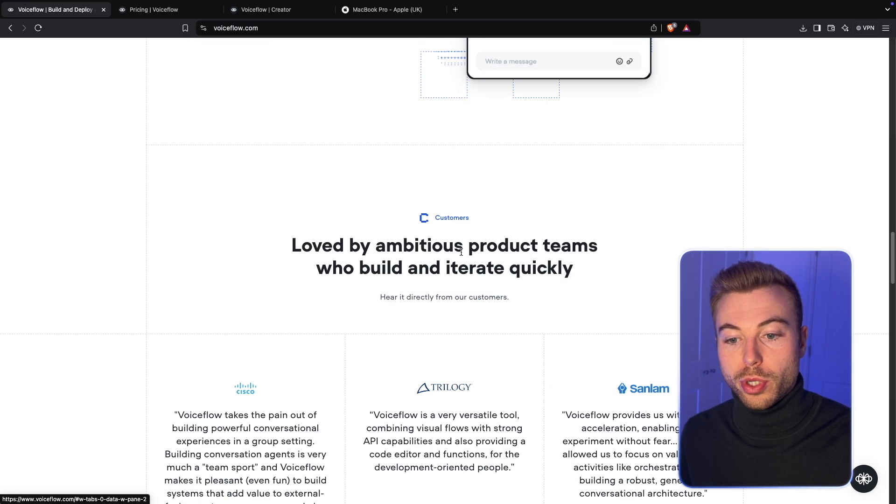
{"action": "scroll", "coordinate": [460, 252], "scroll_direction": "down", "scroll_amount": 10}
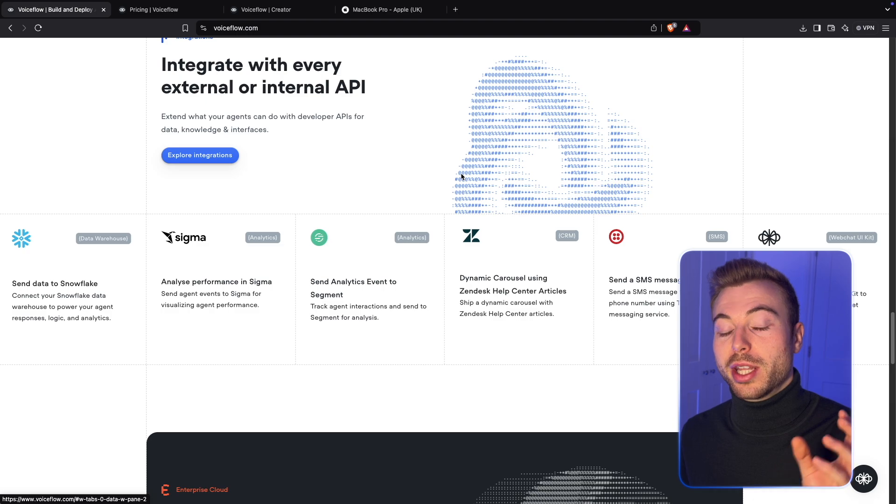
{"action": "scroll", "coordinate": [461, 176], "scroll_direction": "down", "scroll_amount": 8}
{"action": "scroll", "coordinate": [461, 177], "scroll_direction": "down", "scroll_amount": 6}
{"action": "scroll", "coordinate": [461, 176], "scroll_direction": "down", "scroll_amount": 3}
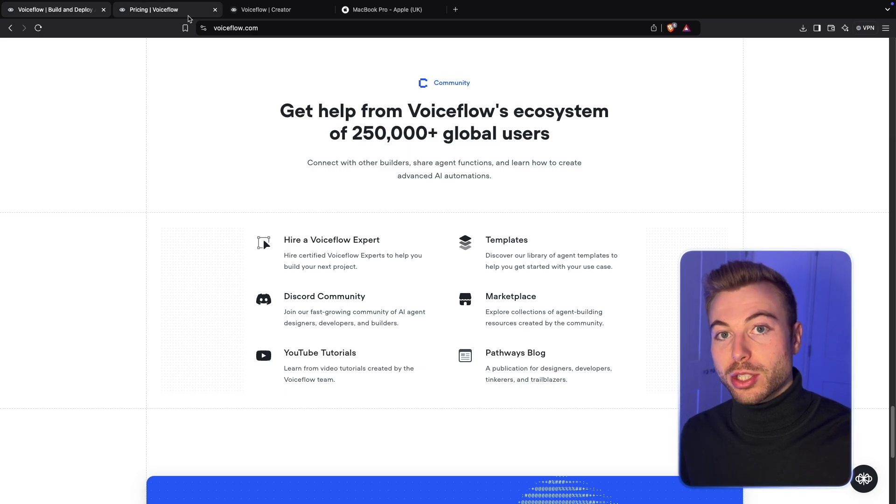
Open the Voiceflow pricing page and compare the number of agents across the Sandbox, Pro, Team and Enterprise plans
{"action": "left_click", "coordinate": [188, 18]}
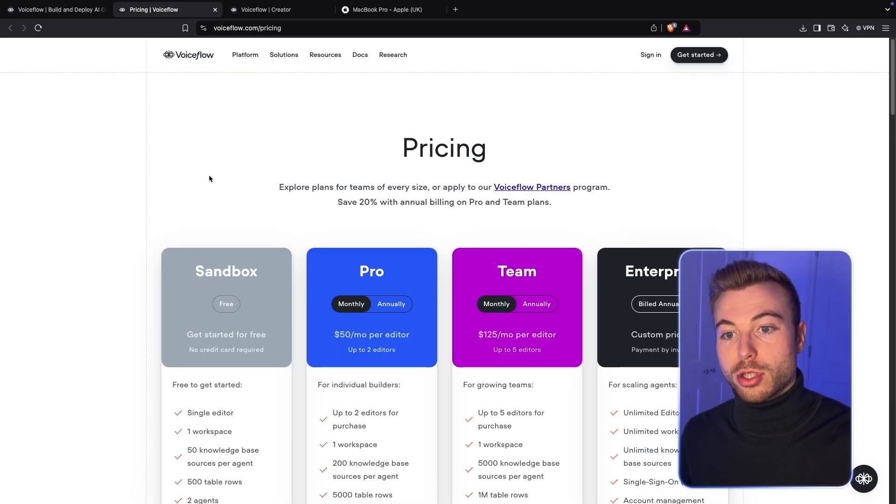
{"action": "scroll", "coordinate": [209, 179], "scroll_direction": "down", "scroll_amount": 3}
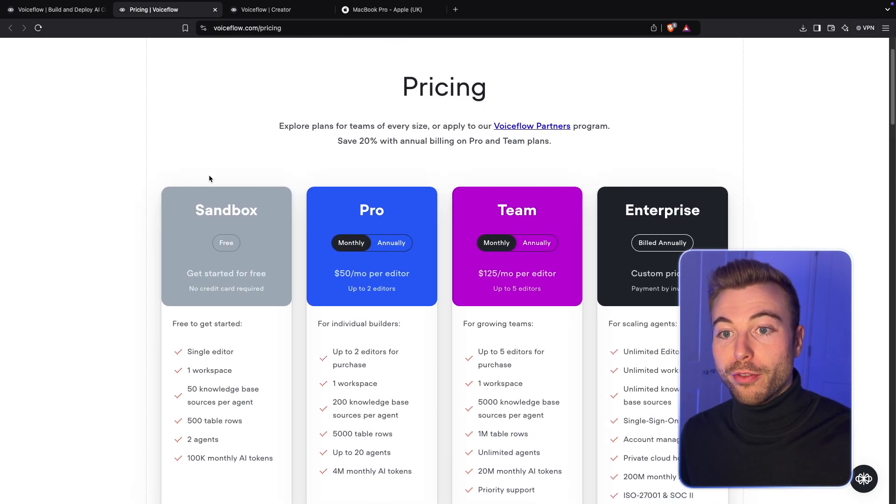
{"action": "scroll", "coordinate": [209, 178], "scroll_direction": "down", "scroll_amount": 5}
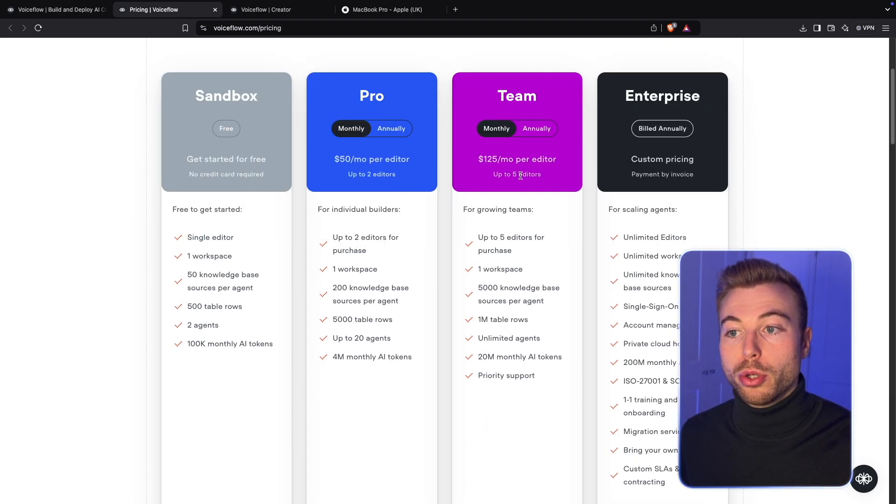
{"action": "scroll", "coordinate": [486, 275], "scroll_direction": "down", "scroll_amount": 20}
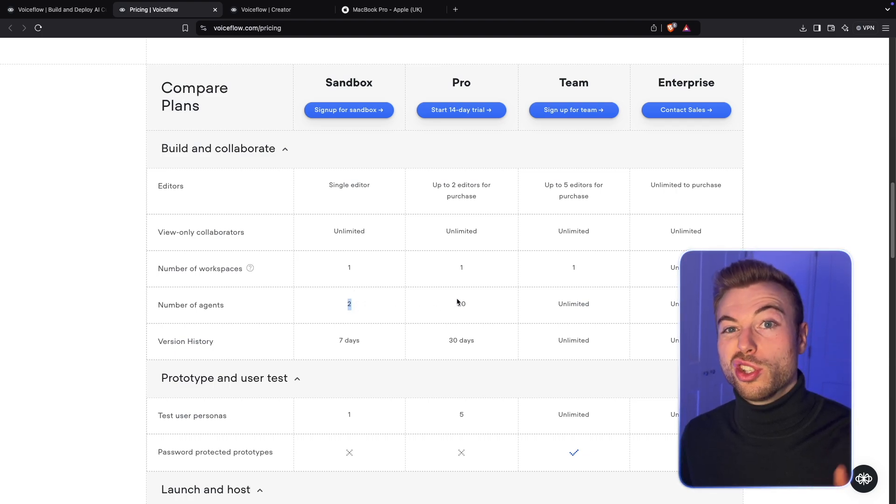
{"action": "left_click_drag", "start_coordinate": [455, 304], "coordinate": [485, 303]}
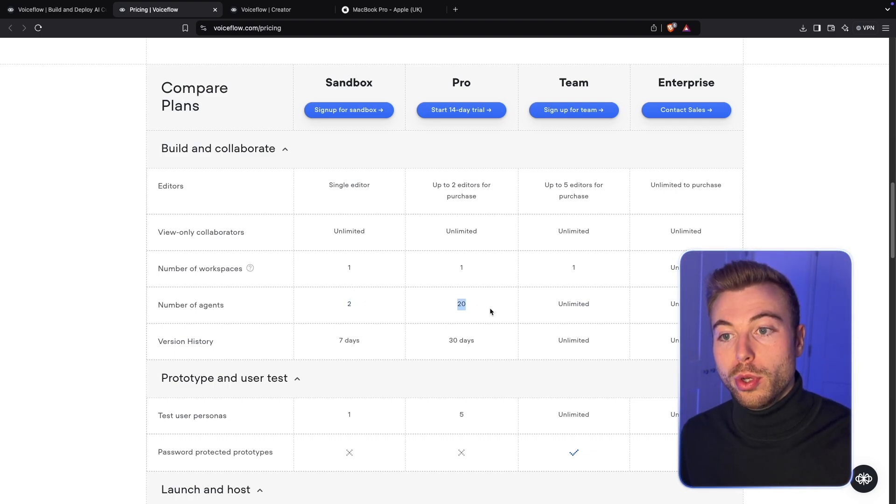
{"action": "left_click_drag", "start_coordinate": [564, 305], "coordinate": [611, 302]}
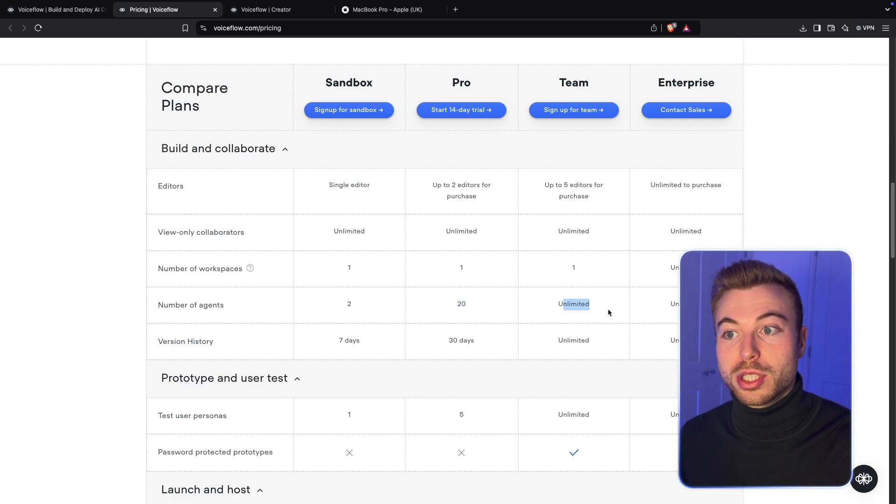
{"action": "left_click_drag", "start_coordinate": [675, 304], "coordinate": [709, 303]}
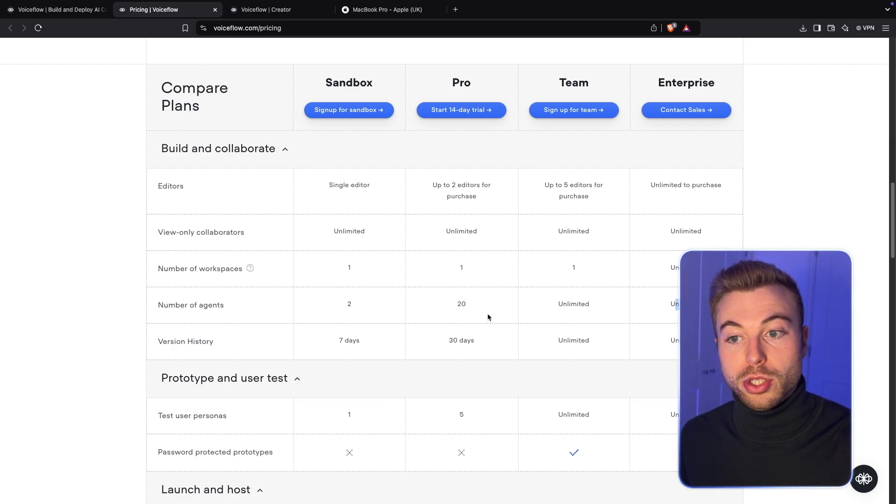
Compare the plans' password protected prototypes and the features under Launch and host
{"action": "scroll", "coordinate": [488, 314], "scroll_direction": "down", "scroll_amount": 4}
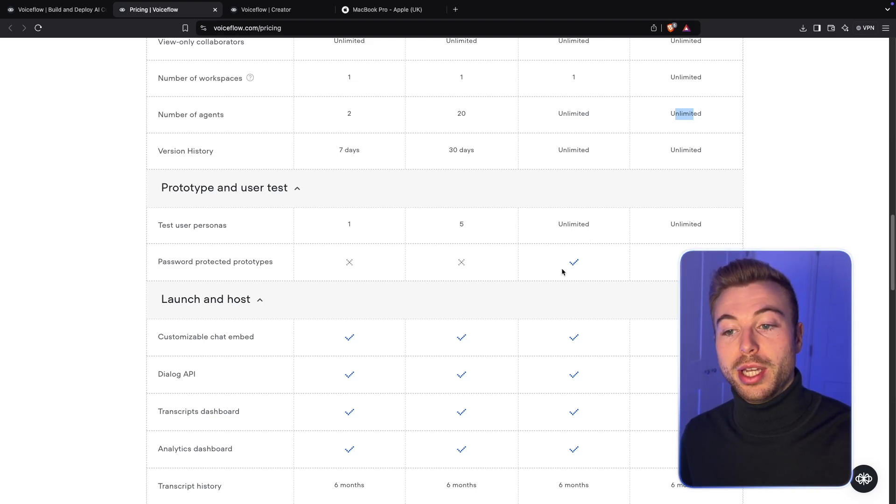
{"action": "left_click_drag", "start_coordinate": [562, 272], "coordinate": [591, 263]}
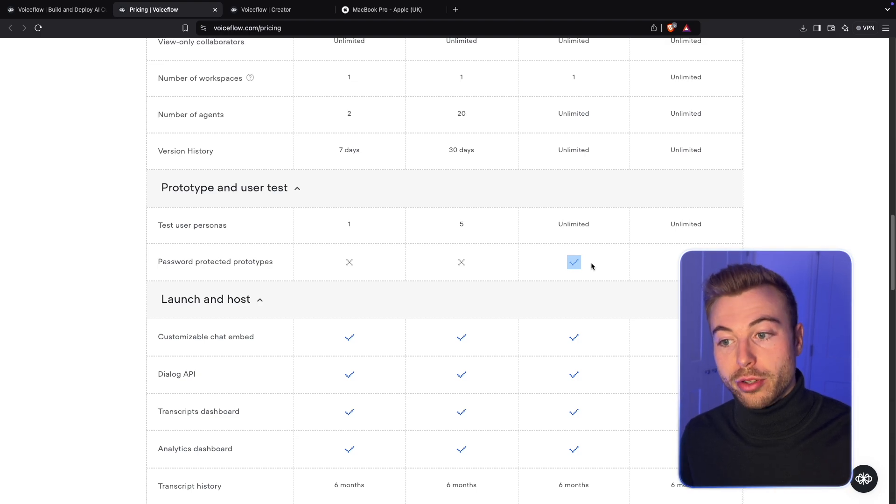
{"action": "scroll", "coordinate": [590, 264], "scroll_direction": "down", "scroll_amount": 1}
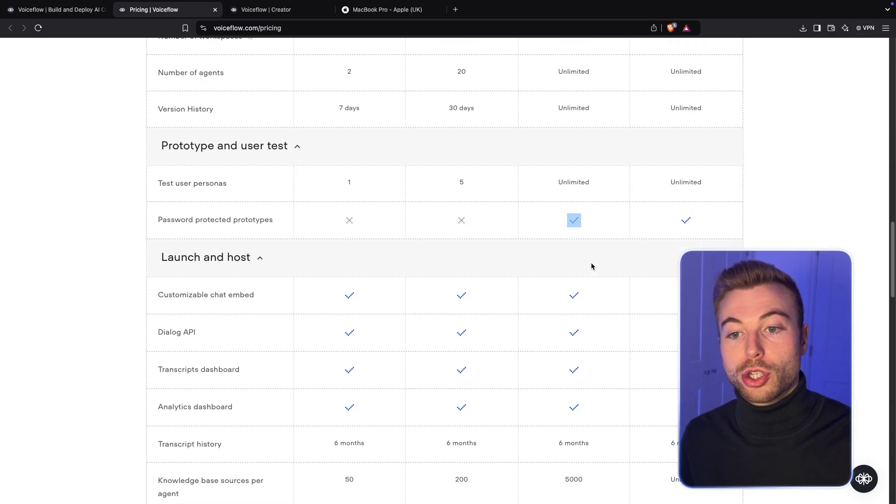
{"action": "scroll", "coordinate": [592, 267], "scroll_direction": "down", "scroll_amount": 3}
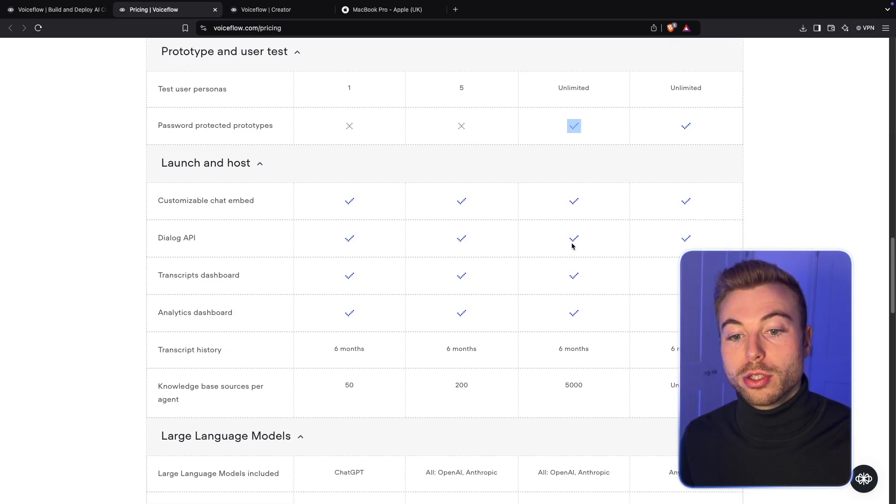
Compare which large language models each plan includes
{"action": "scroll", "coordinate": [572, 246], "scroll_direction": "down", "scroll_amount": 5}
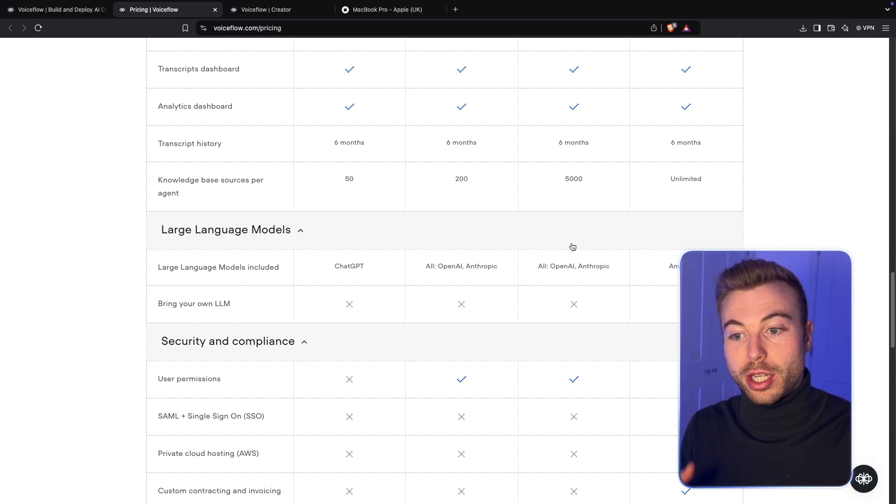
{"action": "double_click", "coordinate": [448, 265]}
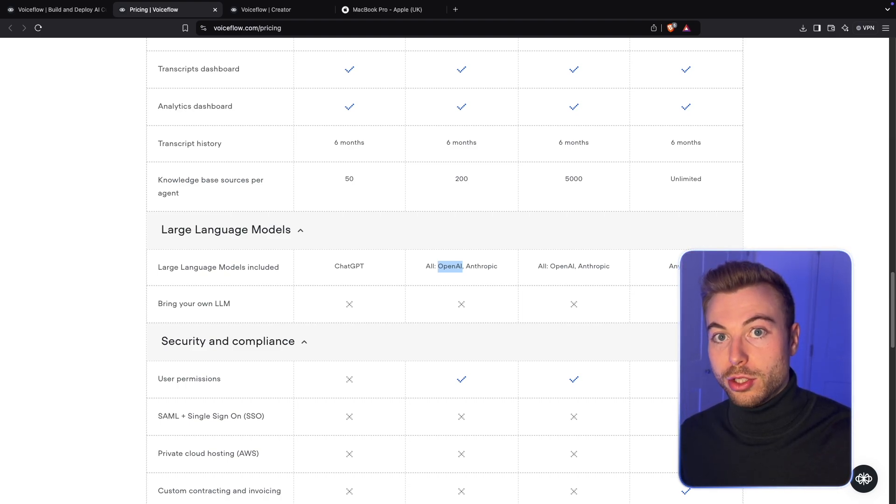
{"action": "left_click", "coordinate": [667, 265]}
Review the Security and compliance rows for single sign-on, private cloud hosting and custom contracting, and return to the start of the pricing page
{"action": "scroll", "coordinate": [436, 252], "scroll_direction": "down", "scroll_amount": 1}
{"action": "scroll", "coordinate": [437, 252], "scroll_direction": "down", "scroll_amount": 5}
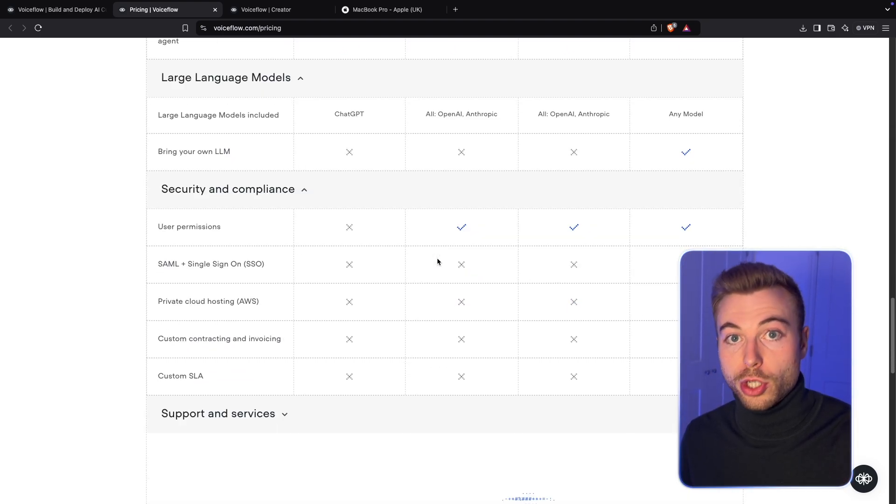
{"action": "left_click_drag", "start_coordinate": [276, 262], "coordinate": [184, 264]}
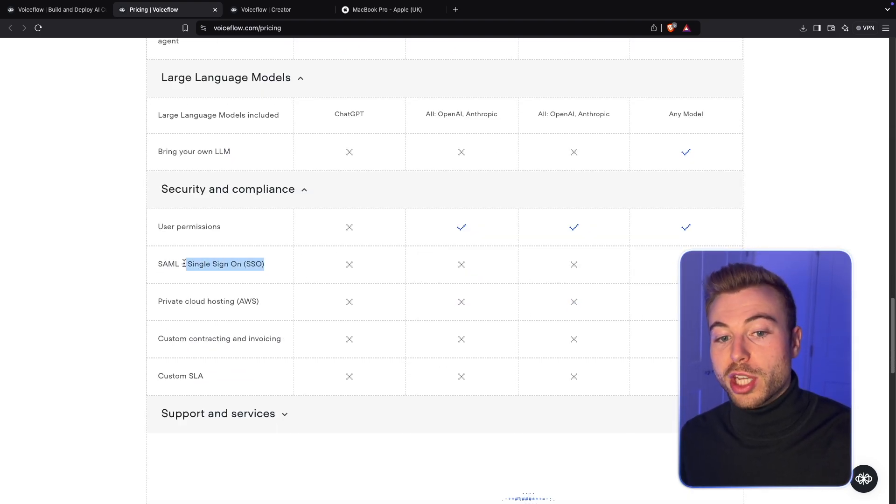
{"action": "left_click_drag", "start_coordinate": [268, 301], "coordinate": [184, 303]}
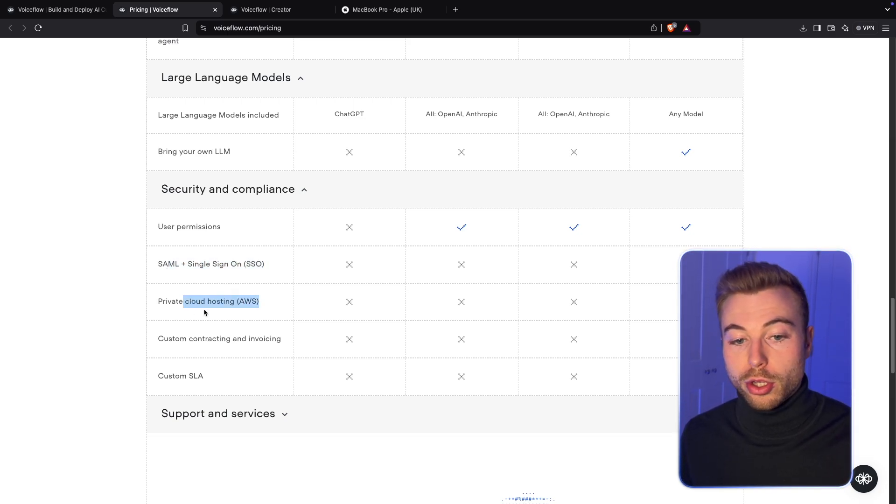
{"action": "left_click_drag", "start_coordinate": [280, 338], "coordinate": [181, 339]}
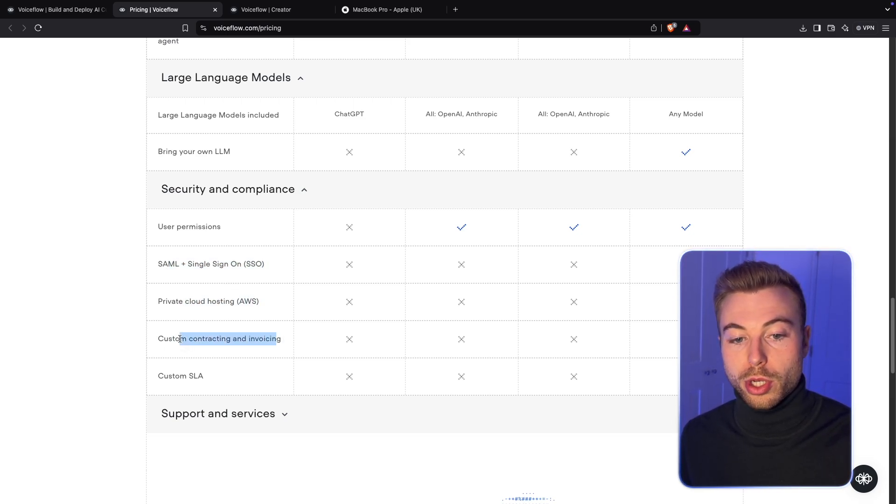
{"action": "left_click", "coordinate": [492, 227]}
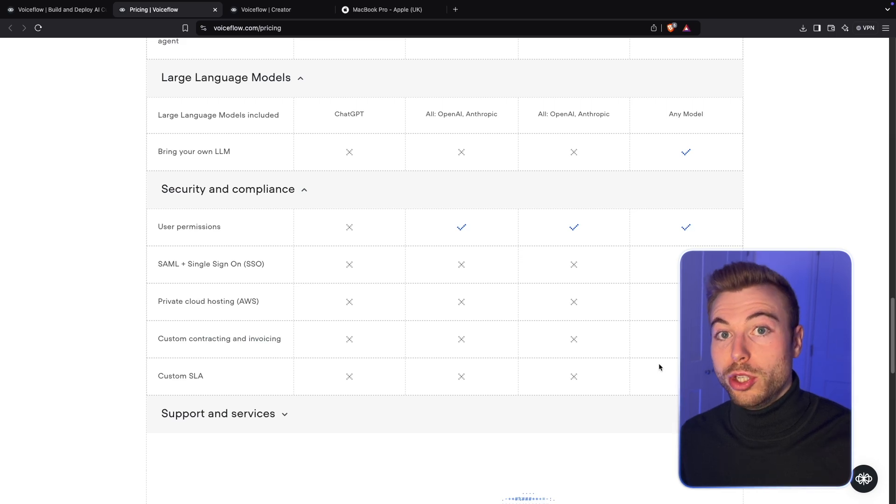
{"action": "scroll", "coordinate": [659, 367], "scroll_direction": "up", "scroll_amount": 5}
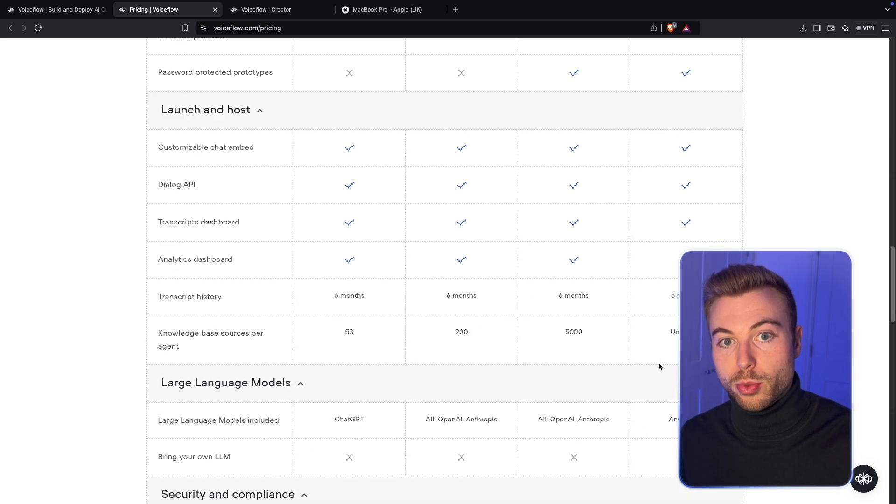
{"action": "scroll", "coordinate": [658, 362], "scroll_direction": "up", "scroll_amount": 15}
{"action": "scroll", "coordinate": [314, 196], "scroll_direction": "up", "scroll_amount": 10}
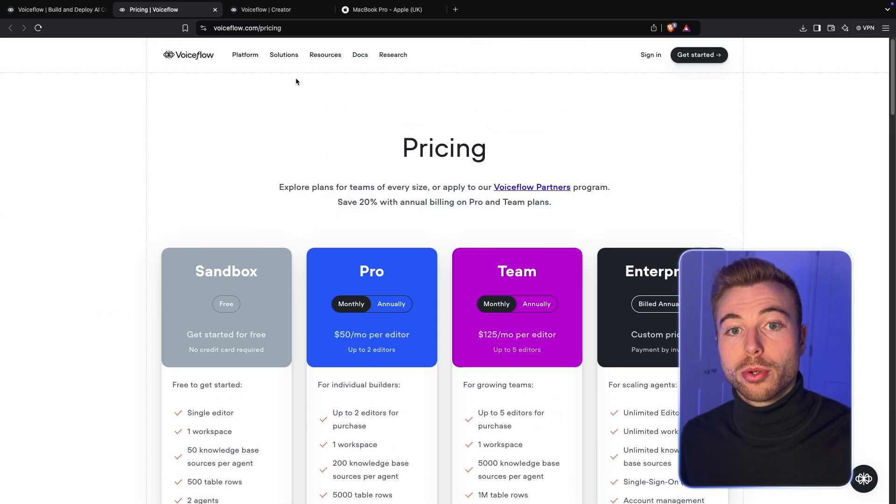
Start a new agent in the Voiceflow Creator workspace and name it Test Demo
{"action": "left_click", "coordinate": [268, 11]}
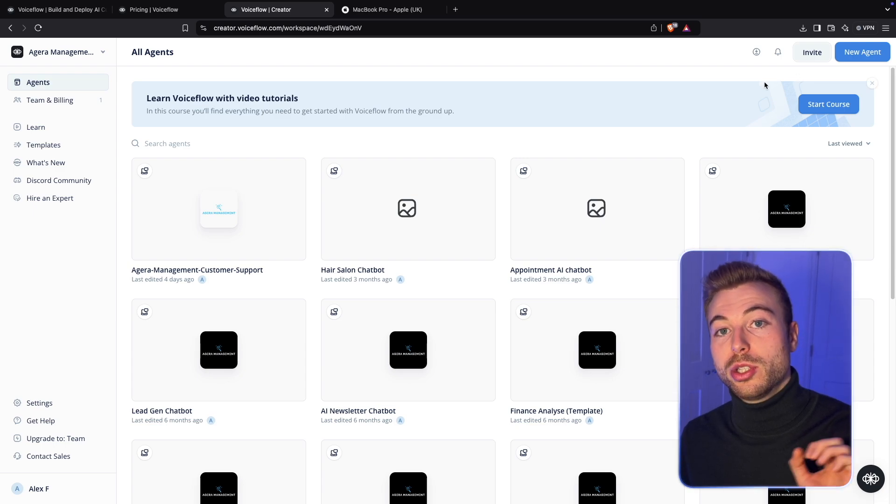
{"action": "left_click", "coordinate": [862, 51]}
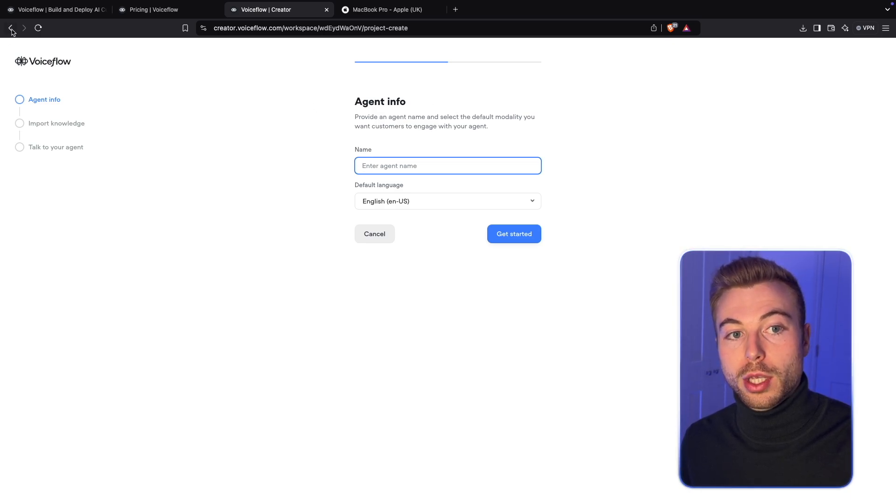
{"action": "left_click", "coordinate": [369, 235]}
{"action": "left_click", "coordinate": [863, 52]}
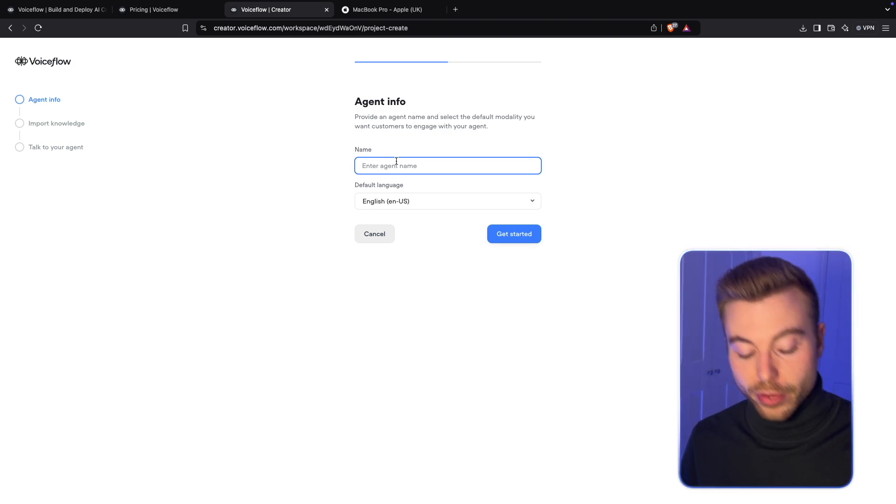
{"action": "type", "text": "Test Demo"}
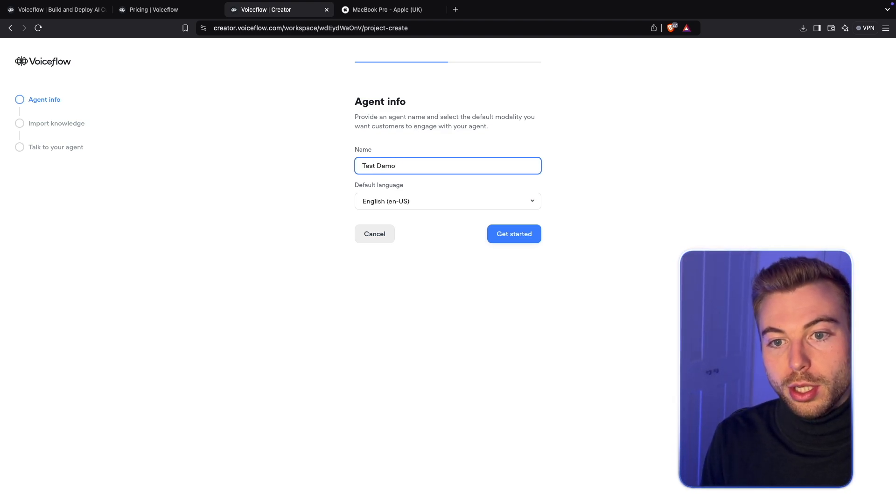
Look through the default language options, keep English (en-US) and continue to the knowledge import
{"action": "left_click", "coordinate": [402, 202]}
{"action": "scroll", "coordinate": [402, 252], "scroll_direction": "down", "scroll_amount": 5}
{"action": "scroll", "coordinate": [401, 252], "scroll_direction": "down", "scroll_amount": 10}
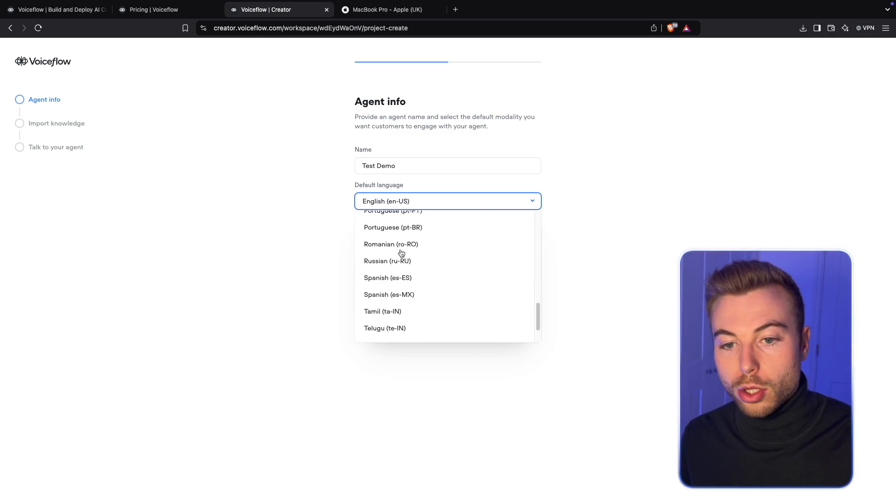
{"action": "scroll", "coordinate": [400, 256], "scroll_direction": "up", "scroll_amount": 20}
{"action": "left_click", "coordinate": [729, 182]}
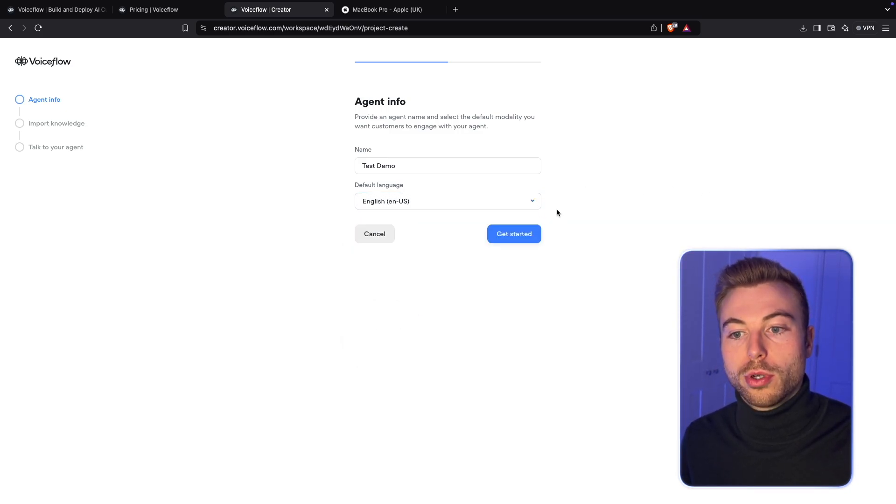
{"action": "left_click", "coordinate": [523, 236]}
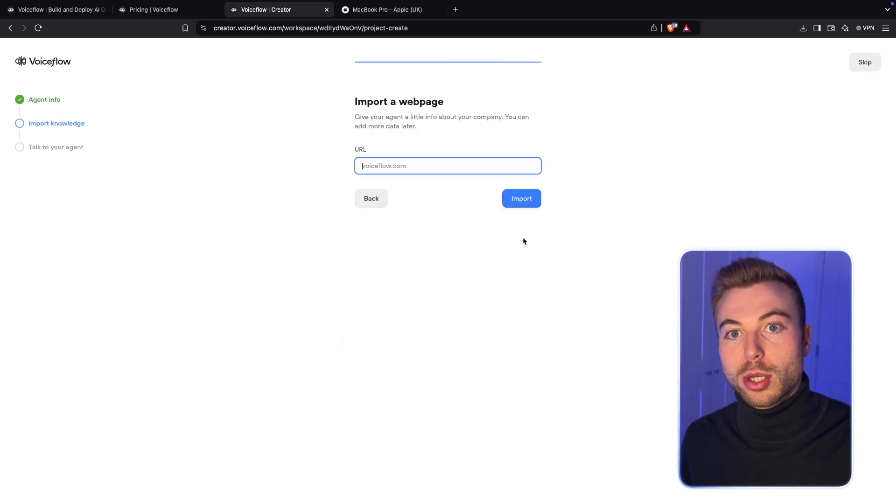
Copy the address apple.com/uk/macbook-pro/ from the open Apple page and import it as the agent's knowledge webpage
{"action": "left_click", "coordinate": [385, 10]}
{"action": "left_click", "coordinate": [352, 28]}
{"action": "key", "text": "ctrl+c"}
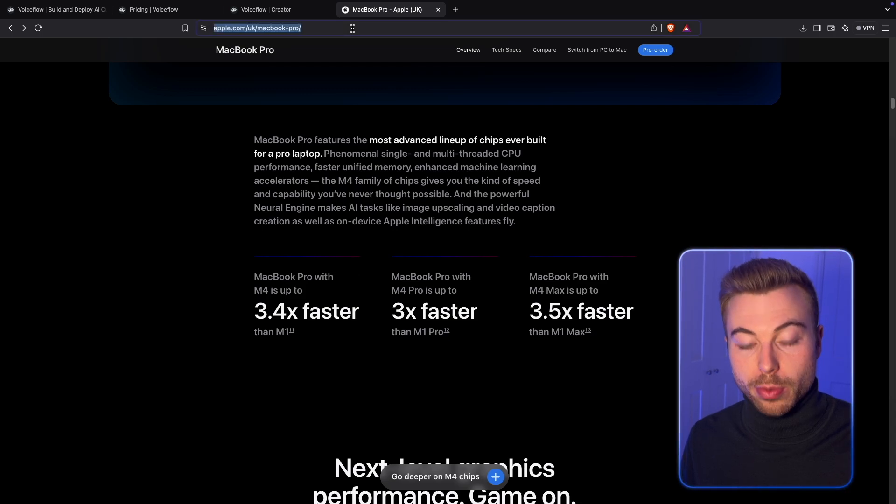
{"action": "scroll", "coordinate": [339, 177], "scroll_direction": "up", "scroll_amount": 20}
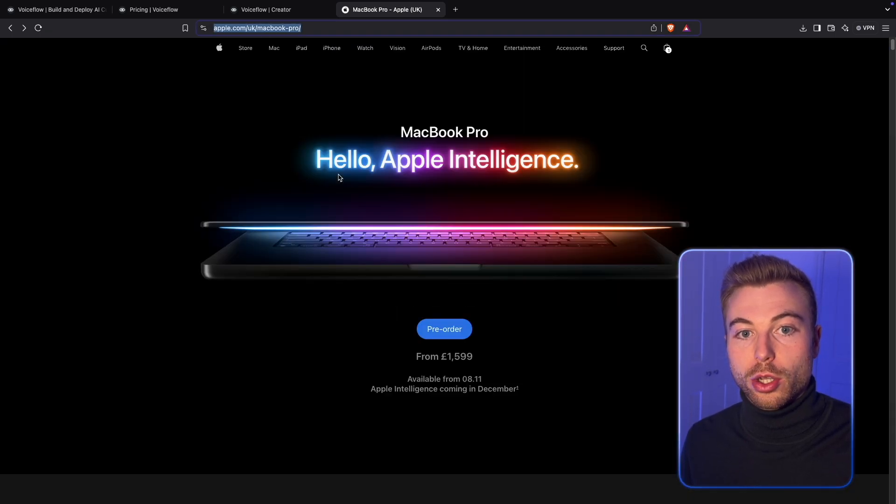
{"action": "left_click", "coordinate": [266, 9]}
{"action": "key", "text": "ctrl+v"}
{"action": "left_click", "coordinate": [534, 200]}
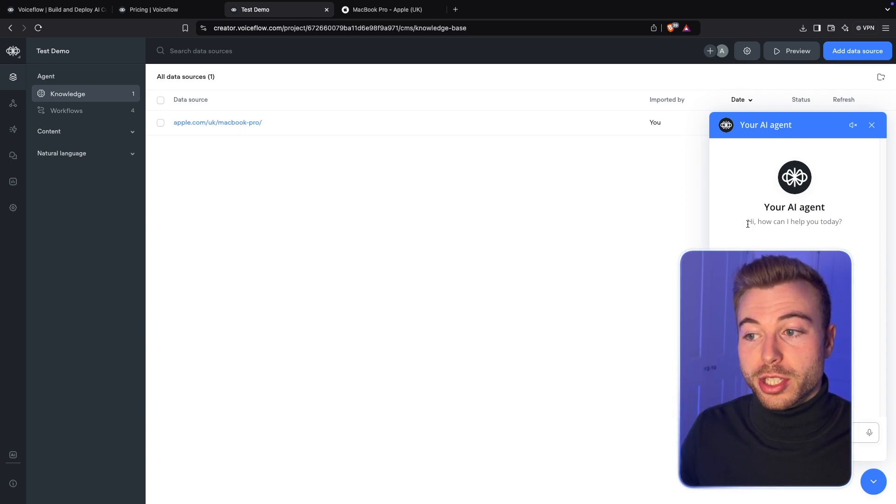
End the agent's test chat and read through the text chunks of the imported MacBook Pro data source
{"action": "left_click", "coordinate": [870, 125]}
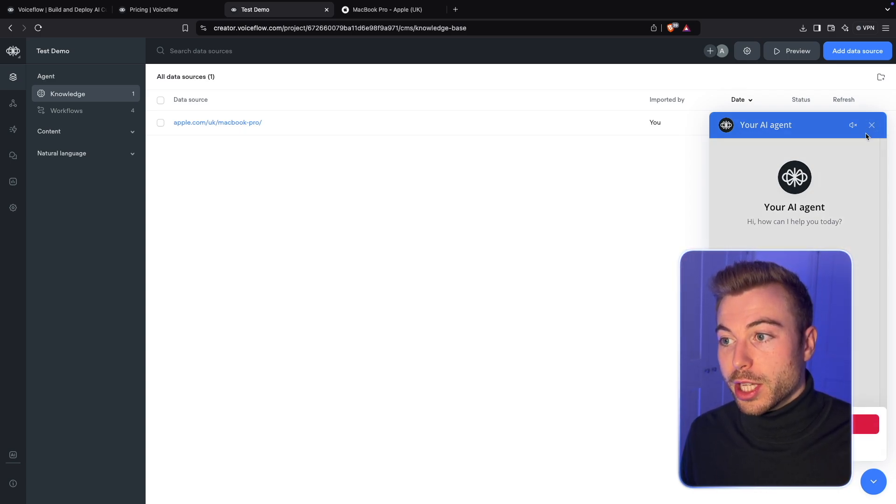
{"action": "left_click", "coordinate": [863, 423]}
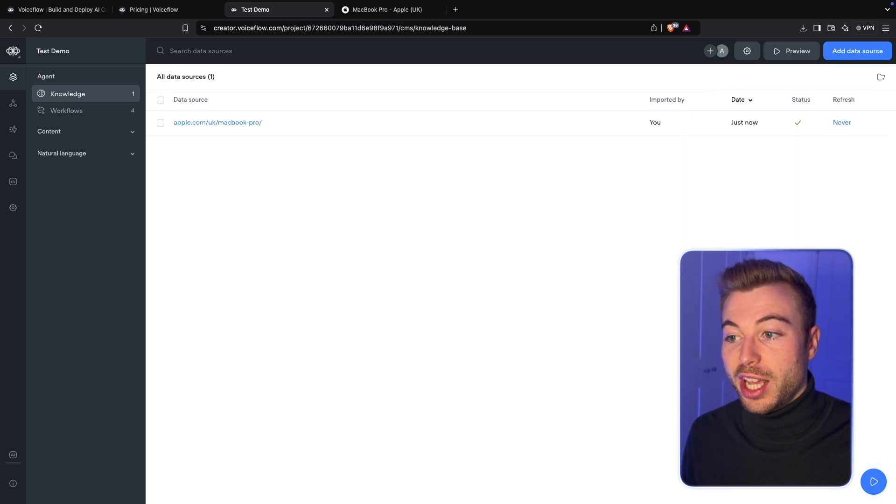
{"action": "left_click", "coordinate": [567, 123]}
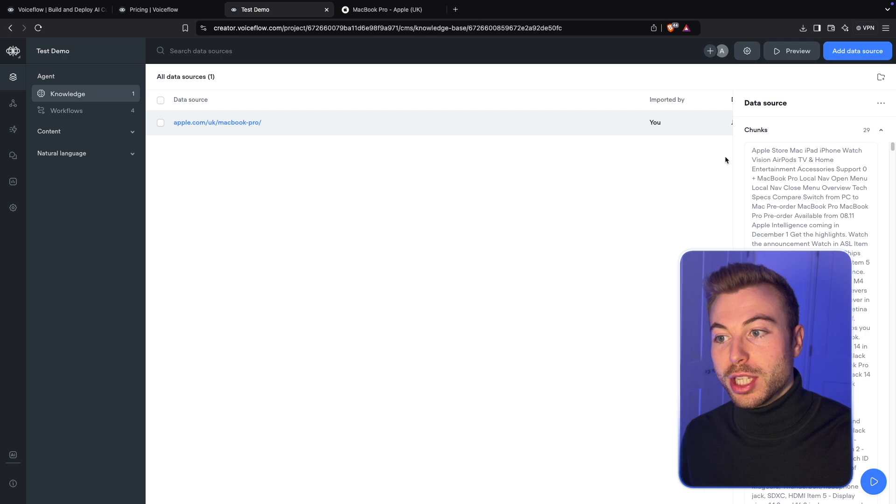
{"action": "scroll", "coordinate": [833, 143], "scroll_direction": "down", "scroll_amount": 10}
{"action": "scroll", "coordinate": [812, 280], "scroll_direction": "down", "scroll_amount": 15}
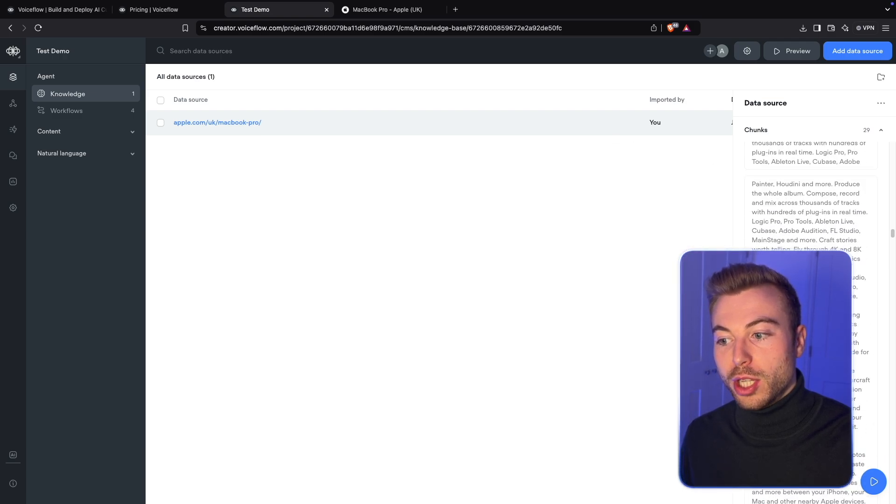
{"action": "scroll", "coordinate": [811, 280], "scroll_direction": "down", "scroll_amount": 10}
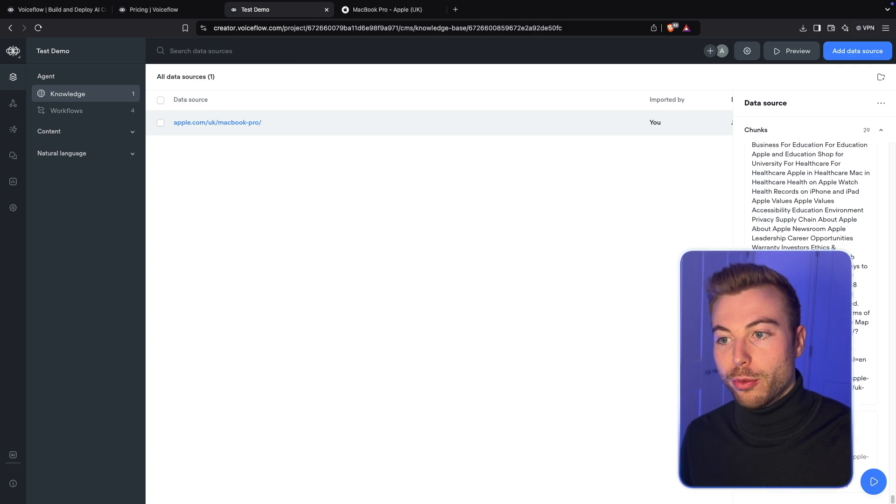
{"action": "left_click", "coordinate": [514, 208]}
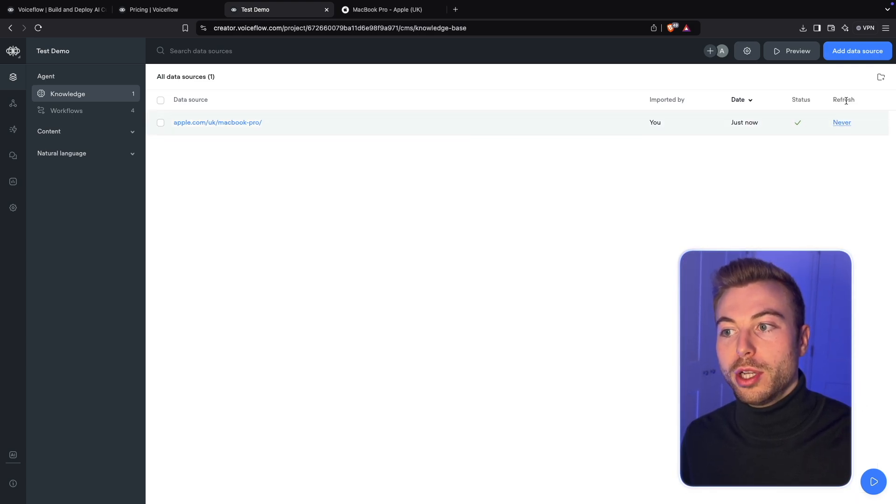
Set the MacBook Pro data source to refresh Daily and check which types of data source can be added
{"action": "left_click", "coordinate": [840, 122]}
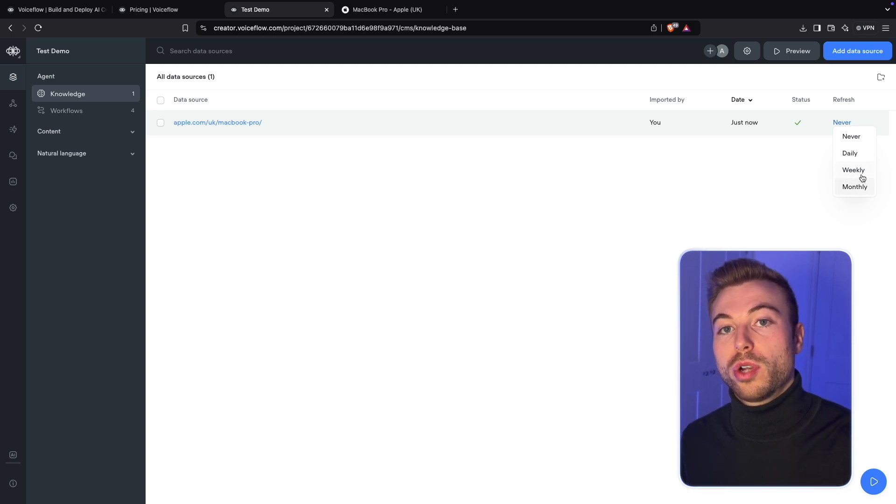
{"action": "left_click", "coordinate": [850, 153]}
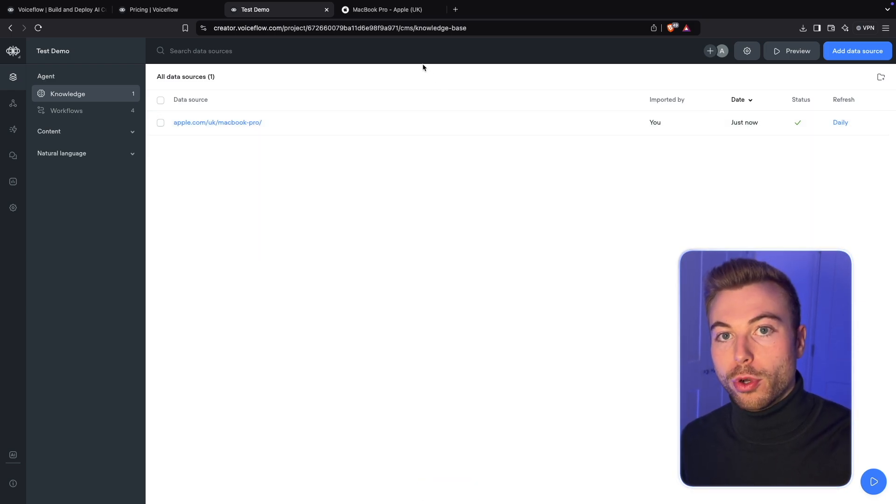
{"action": "left_click", "coordinate": [375, 9]}
{"action": "left_click", "coordinate": [295, 12]}
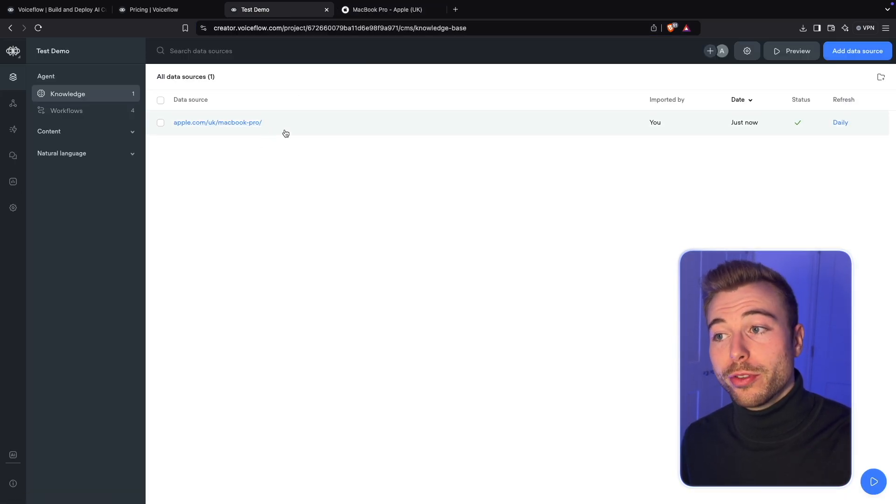
{"action": "left_click", "coordinate": [851, 61]}
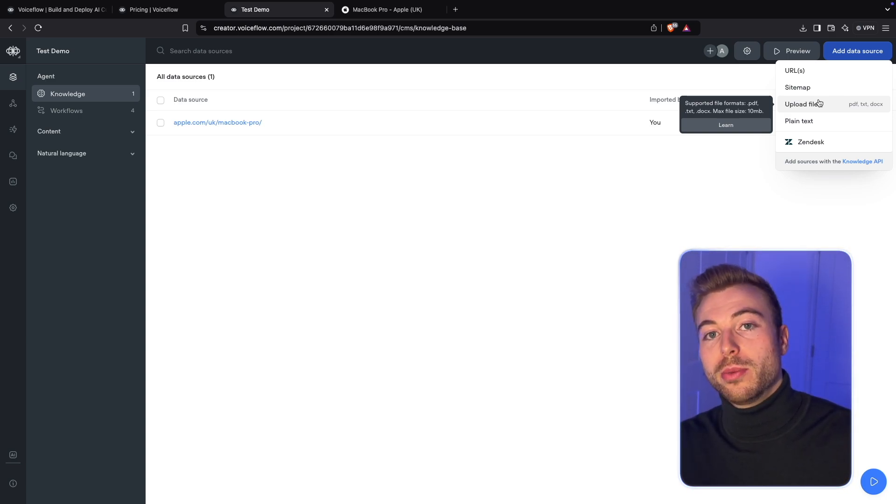
{"action": "left_click", "coordinate": [726, 179]}
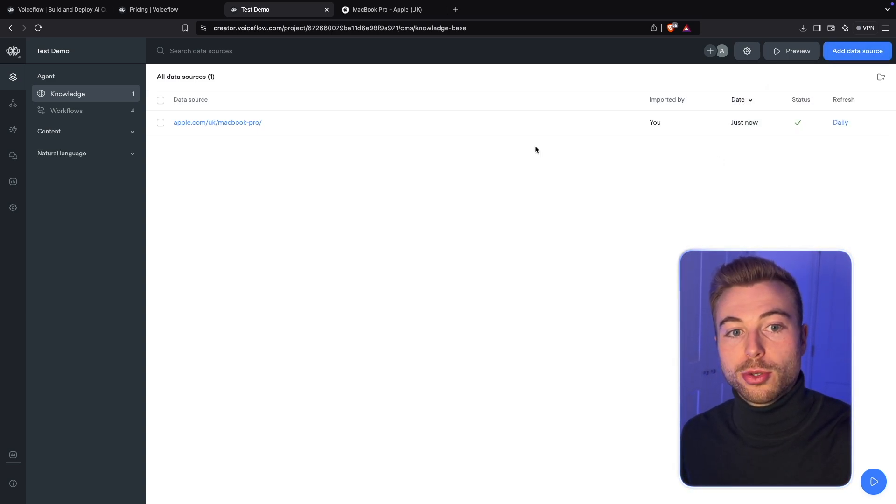
View the agent's workflows, examine the Home workflow on the canvas and return to the workflow list
{"action": "left_click", "coordinate": [51, 113]}
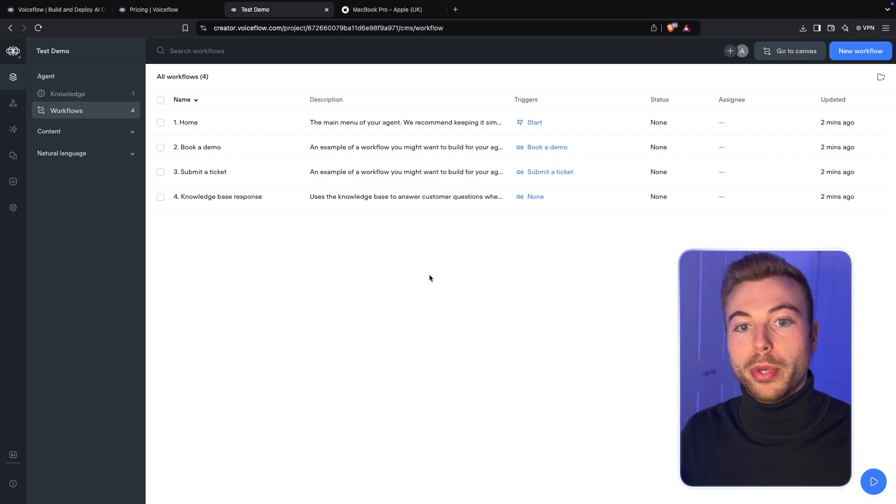
{"action": "left_click", "coordinate": [229, 133]}
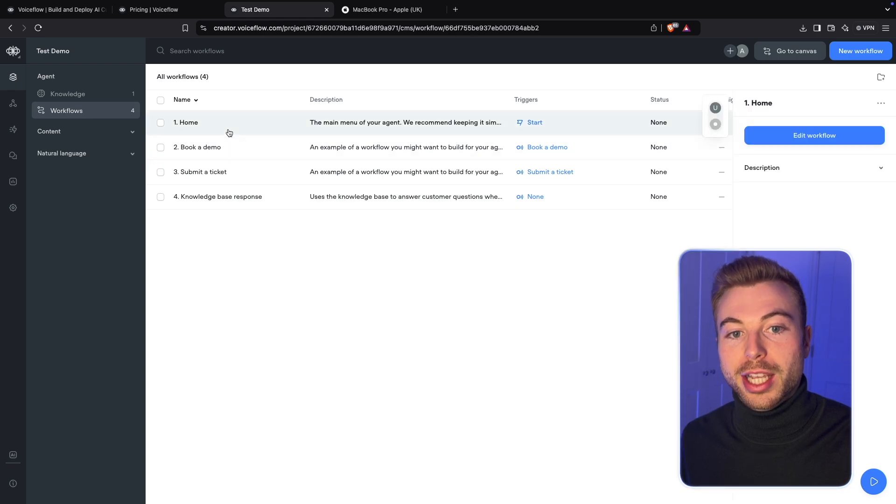
{"action": "left_click", "coordinate": [835, 136]}
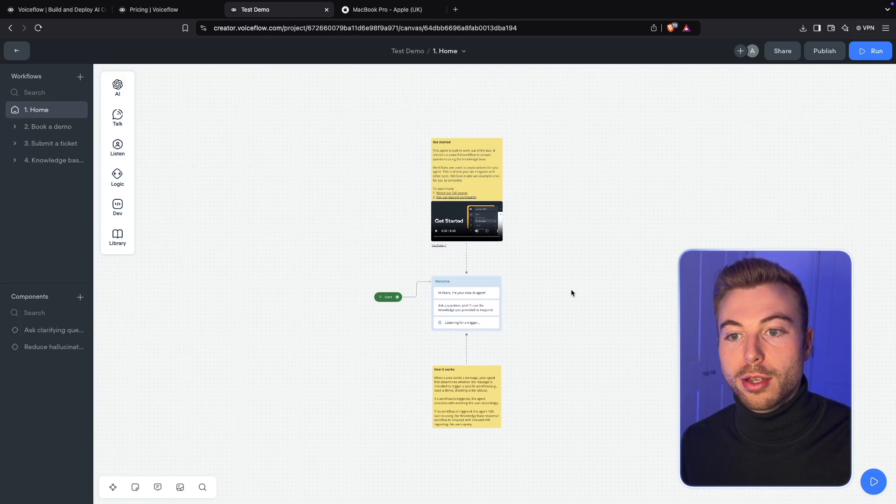
{"action": "left_click", "coordinate": [21, 52]}
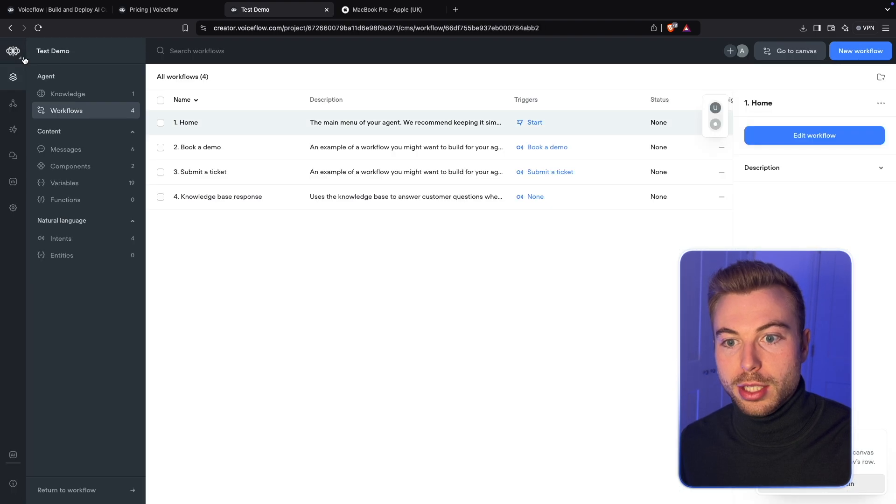
Examine the Book a demo workflow on the canvas and return to the workflow list
{"action": "left_click", "coordinate": [280, 152]}
{"action": "left_click", "coordinate": [814, 135]}
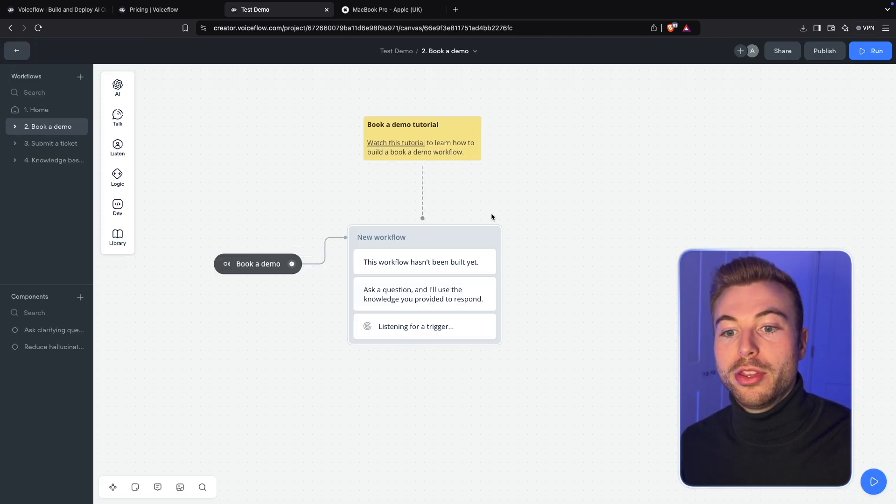
{"action": "left_click_drag", "start_coordinate": [488, 212], "coordinate": [598, 252]}
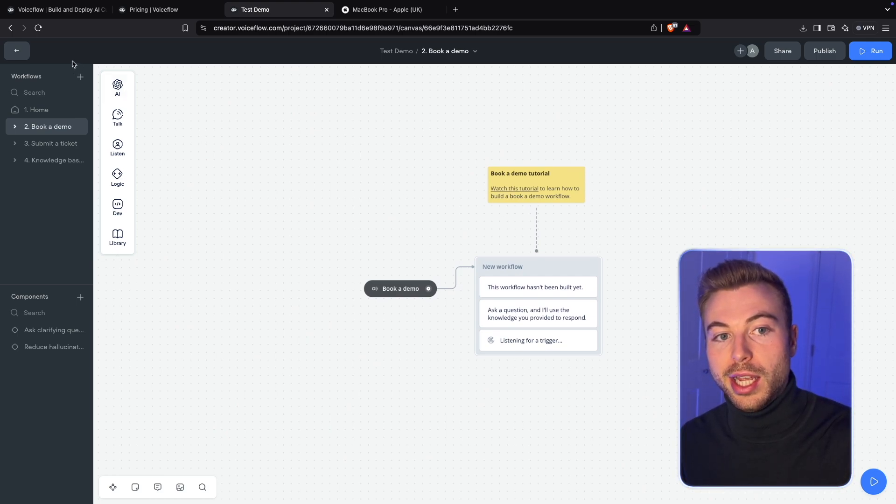
{"action": "left_click", "coordinate": [17, 51]}
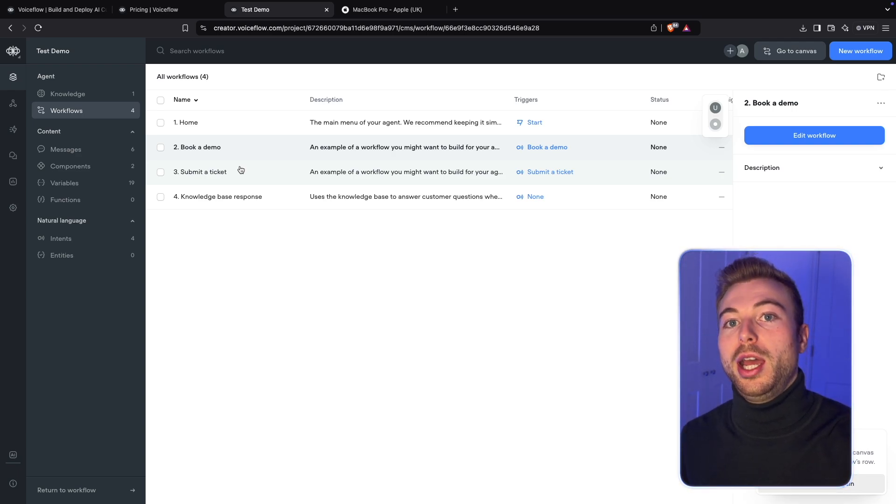
Examine the whole Knowledge base response workflow on the canvas and return to the workflow list
{"action": "left_click", "coordinate": [256, 204]}
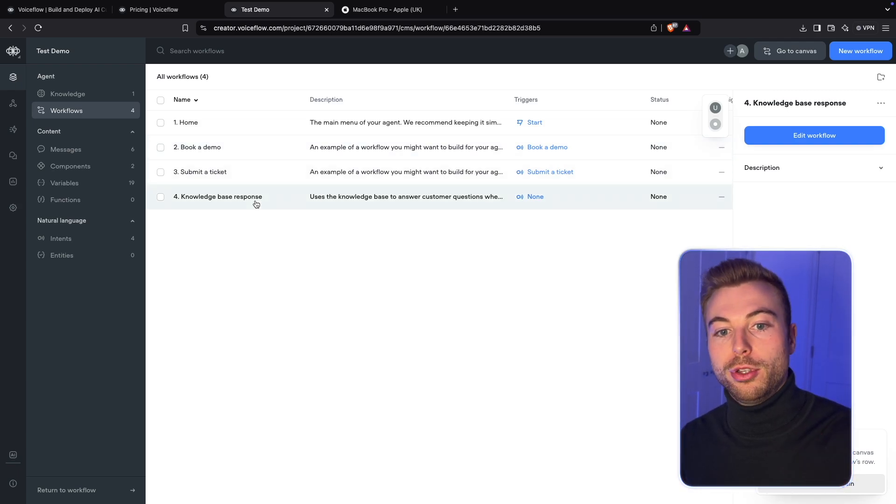
{"action": "left_click", "coordinate": [814, 135]}
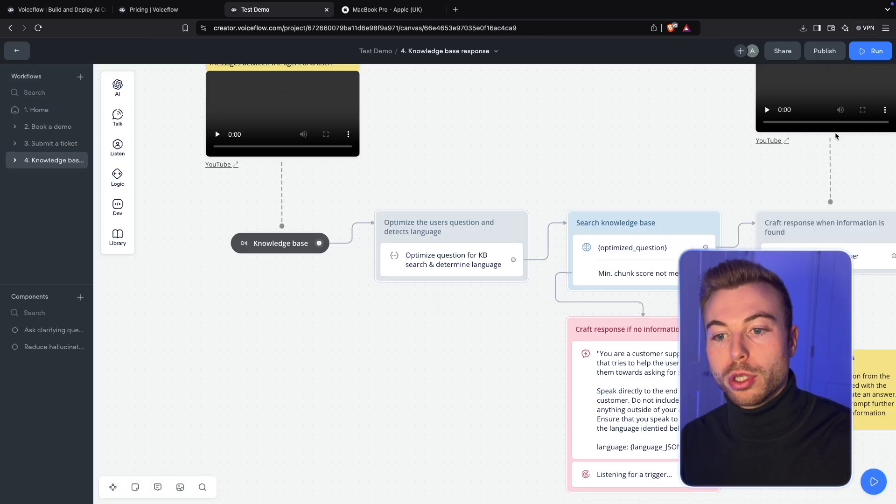
{"action": "scroll", "coordinate": [634, 208], "scroll_direction": "down", "scroll_amount": 5}
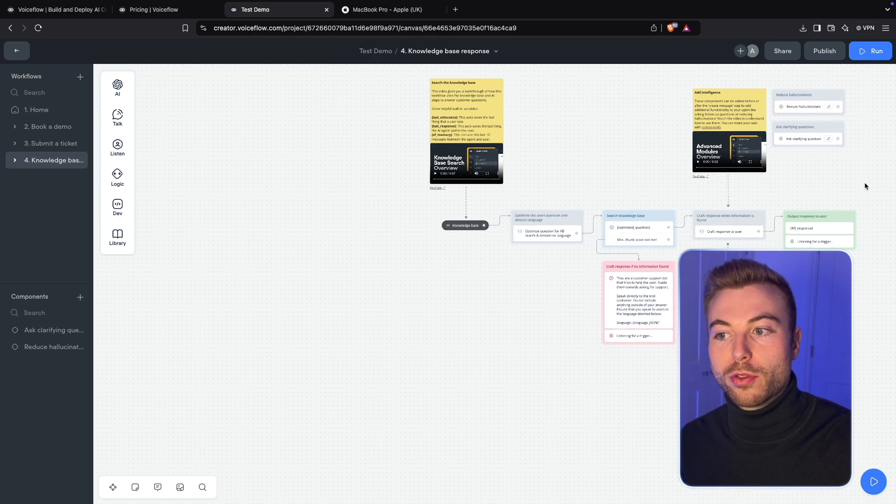
{"action": "left_click_drag", "start_coordinate": [868, 188], "coordinate": [767, 244]}
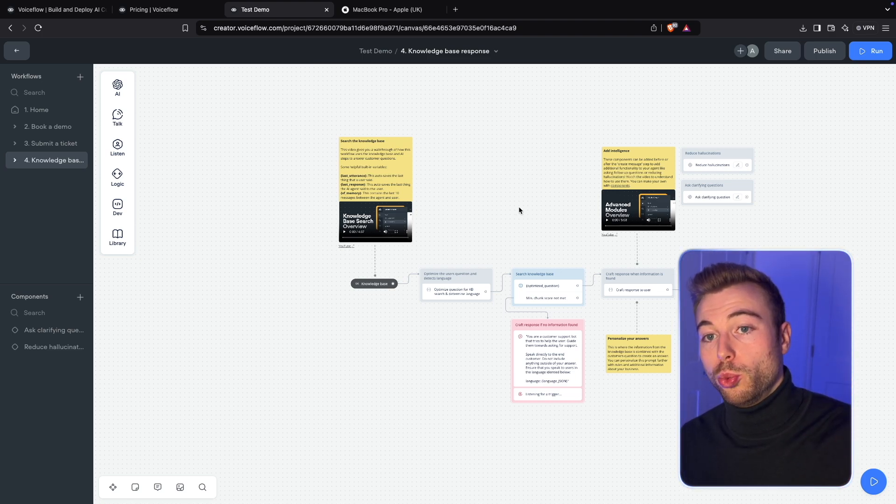
{"action": "left_click", "coordinate": [26, 51]}
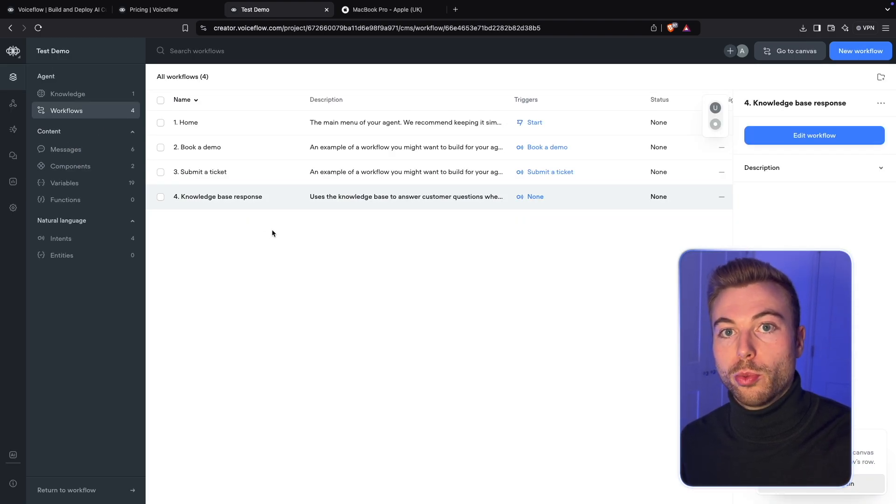
Review the agent's Messages and Components lists
{"action": "left_click", "coordinate": [119, 150]}
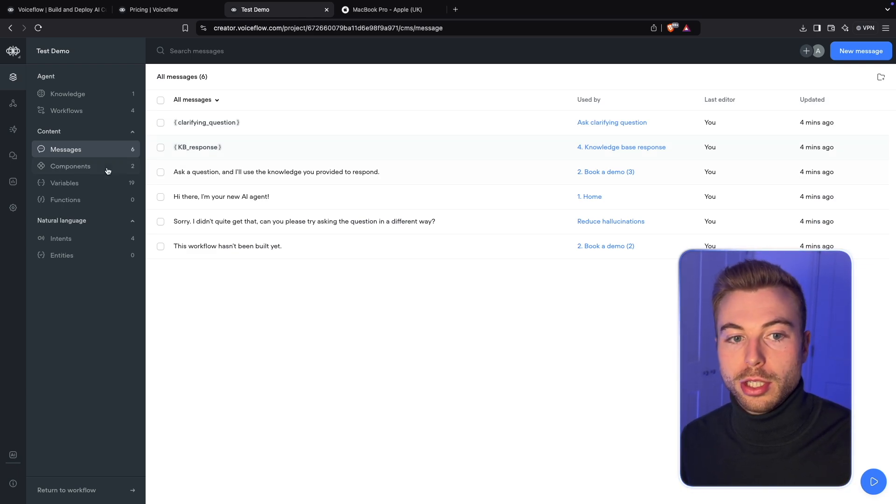
{"action": "left_click", "coordinate": [76, 168]}
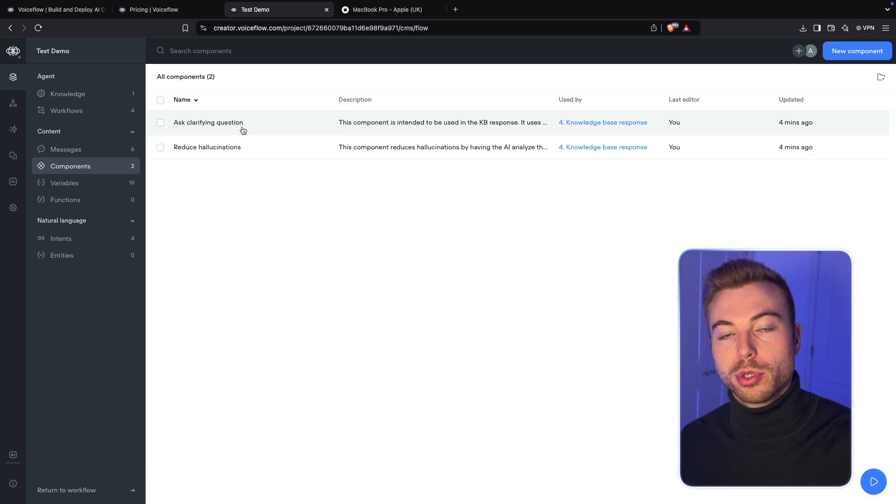
Review the agent's Variables list and open the details of the last_utterance variable
{"action": "left_click", "coordinate": [95, 186]}
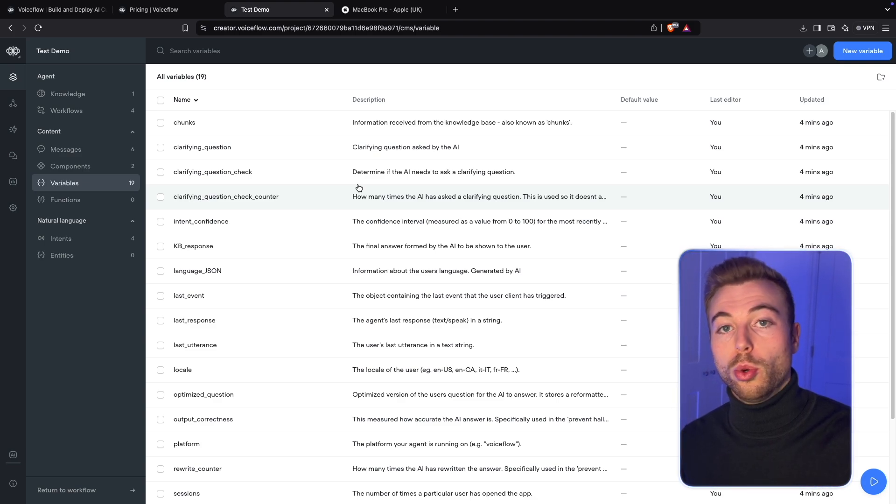
{"action": "scroll", "coordinate": [358, 187], "scroll_direction": "down", "scroll_amount": 1}
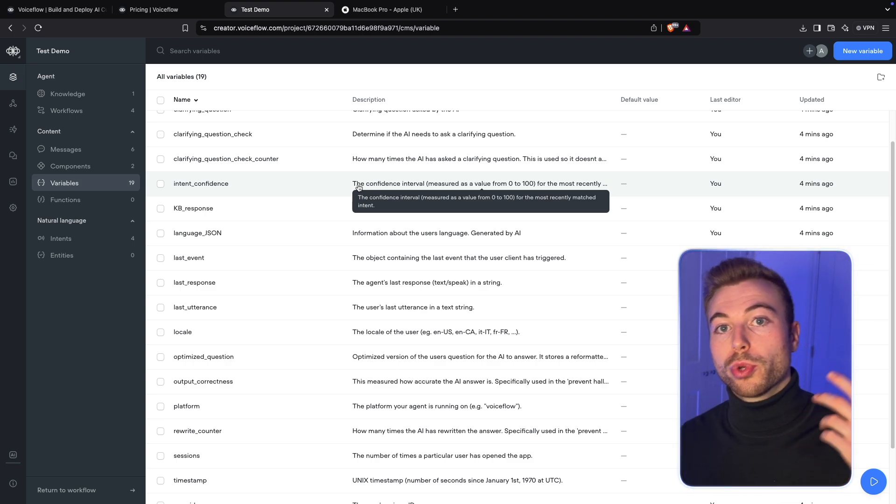
{"action": "scroll", "coordinate": [358, 186], "scroll_direction": "down", "scroll_amount": 2}
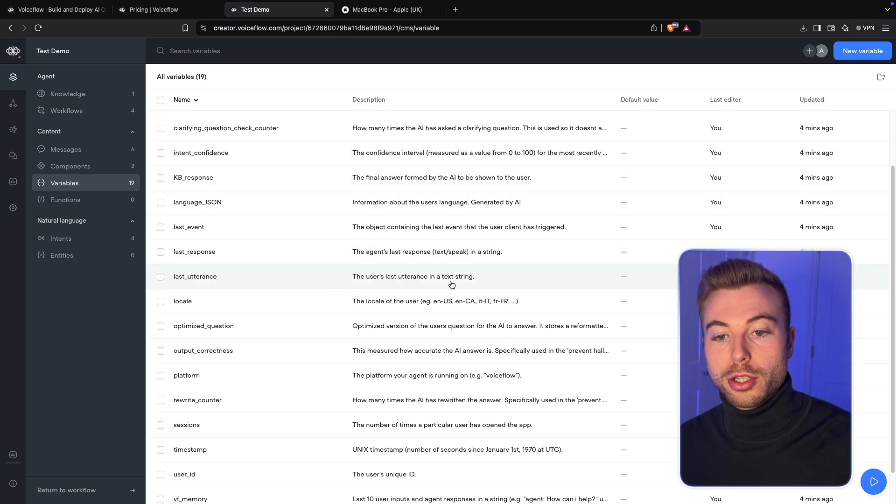
{"action": "left_click", "coordinate": [504, 275]}
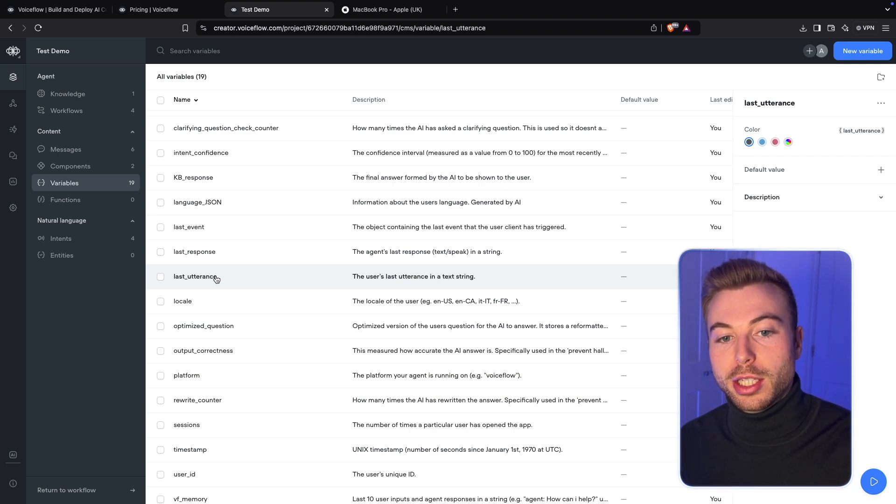
Review the agent's Functions, Intents and Entities sections
{"action": "left_click", "coordinate": [114, 199]}
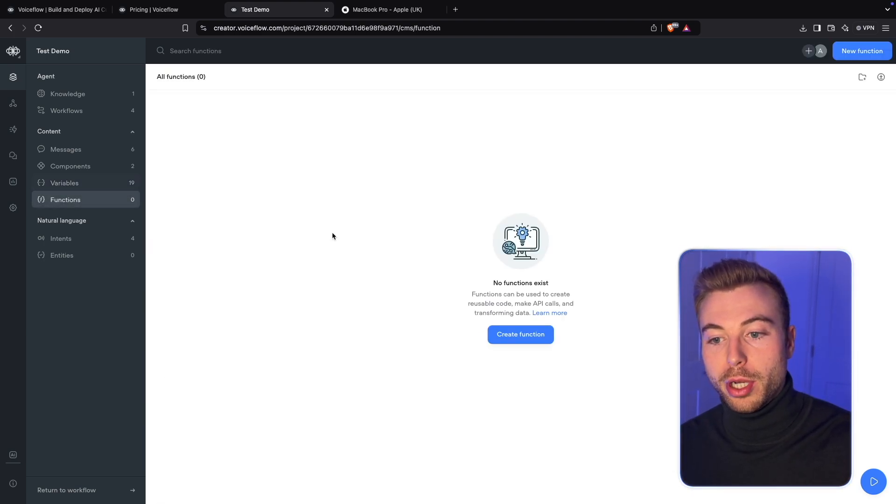
{"action": "left_click", "coordinate": [74, 240]}
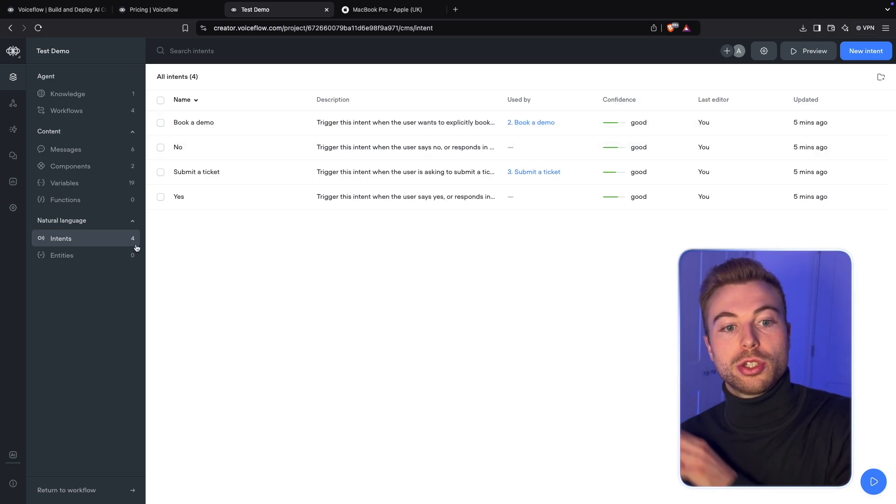
{"action": "left_click", "coordinate": [89, 259]}
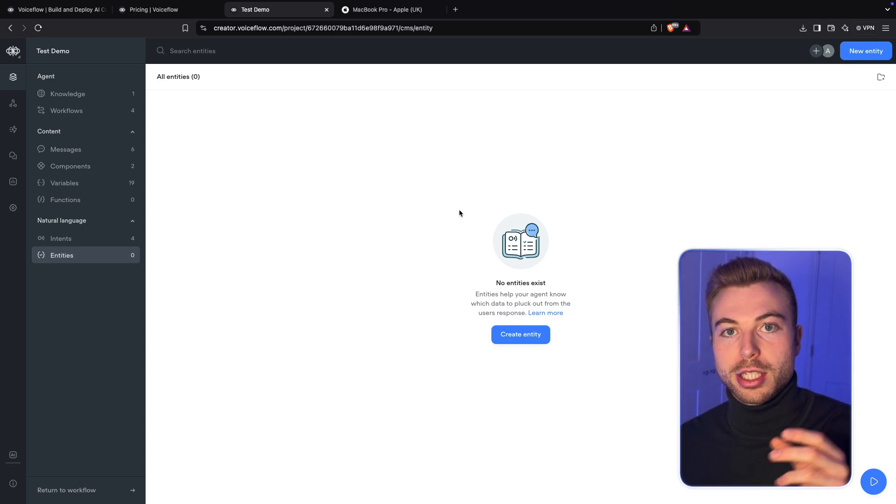
Permanently delete the Book a demo, Submit a ticket and Knowledge base response workflows
{"action": "left_click", "coordinate": [82, 112]}
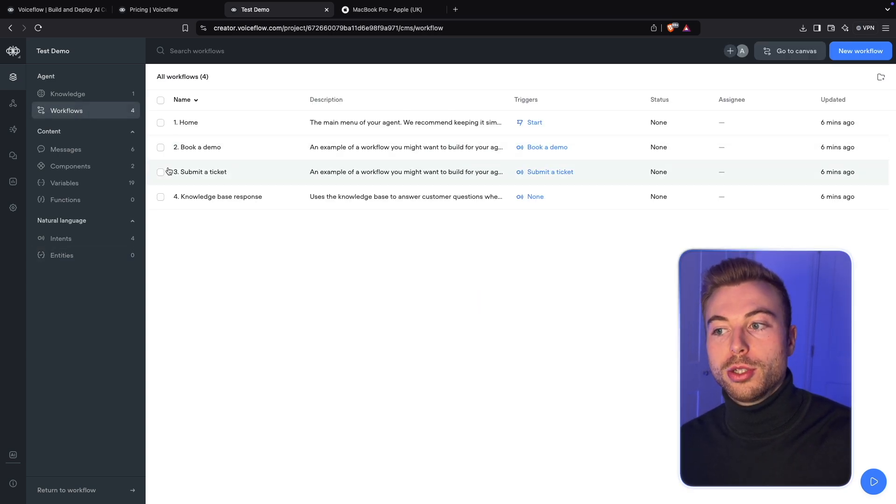
{"action": "left_click", "coordinate": [160, 148]}
{"action": "left_click", "coordinate": [160, 172]}
{"action": "left_click", "coordinate": [160, 197]}
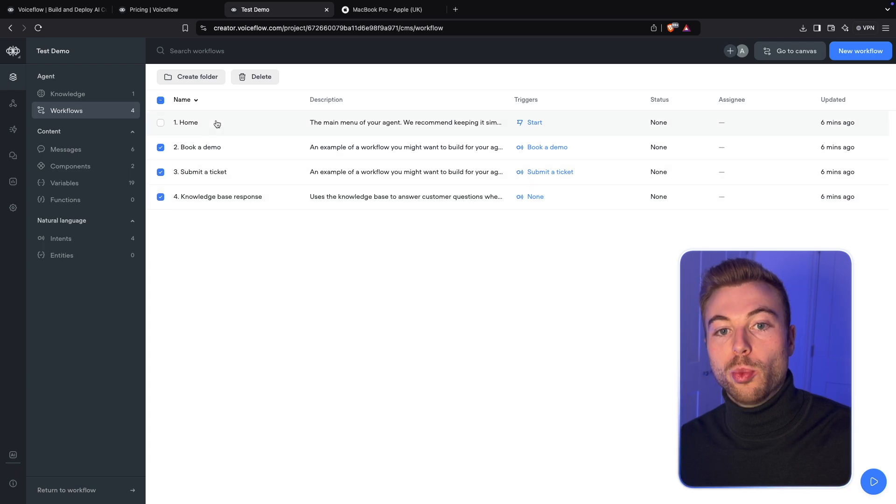
{"action": "left_click", "coordinate": [252, 77]}
{"action": "left_click", "coordinate": [484, 138]}
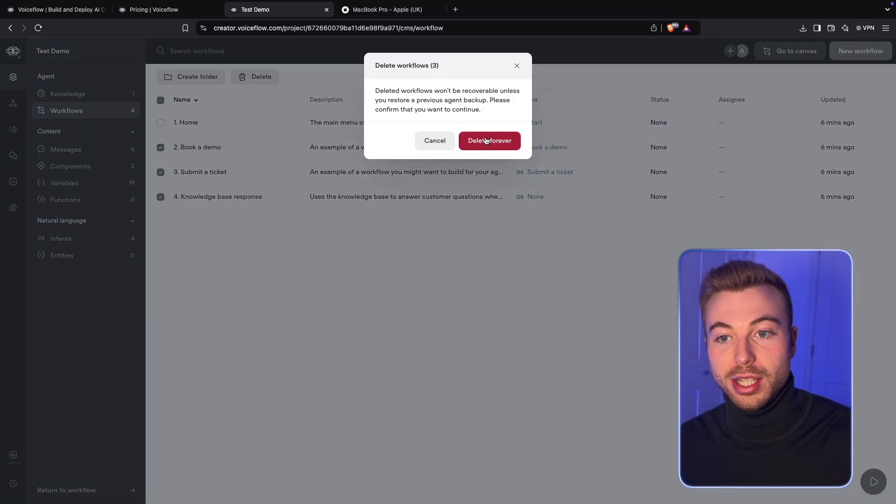
Return to the Home workflow on the canvas and read its Get started and How it works notes
{"action": "left_click", "coordinate": [814, 135]}
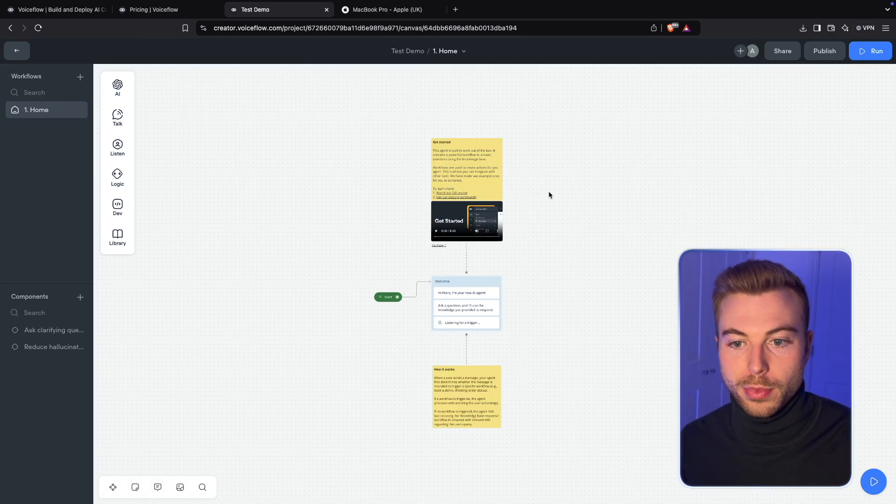
{"action": "scroll", "coordinate": [546, 231], "scroll_direction": "up", "scroll_amount": 5}
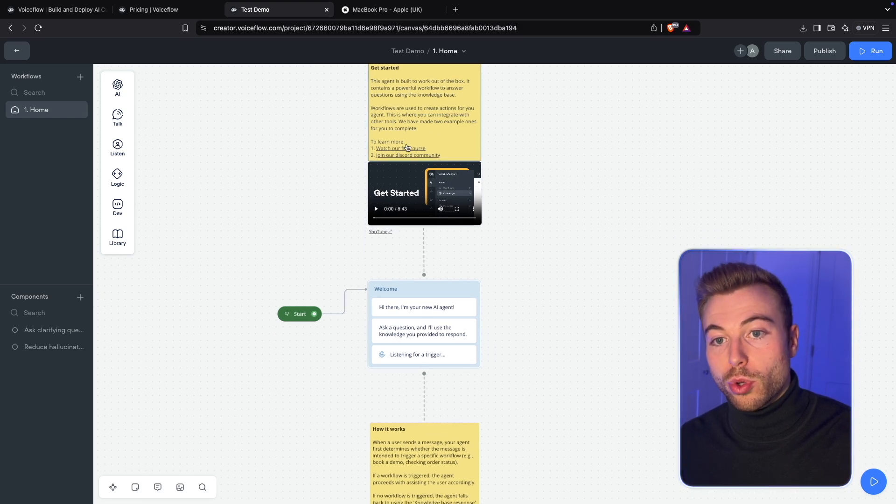
{"action": "scroll", "coordinate": [576, 280], "scroll_direction": "down", "scroll_amount": 2}
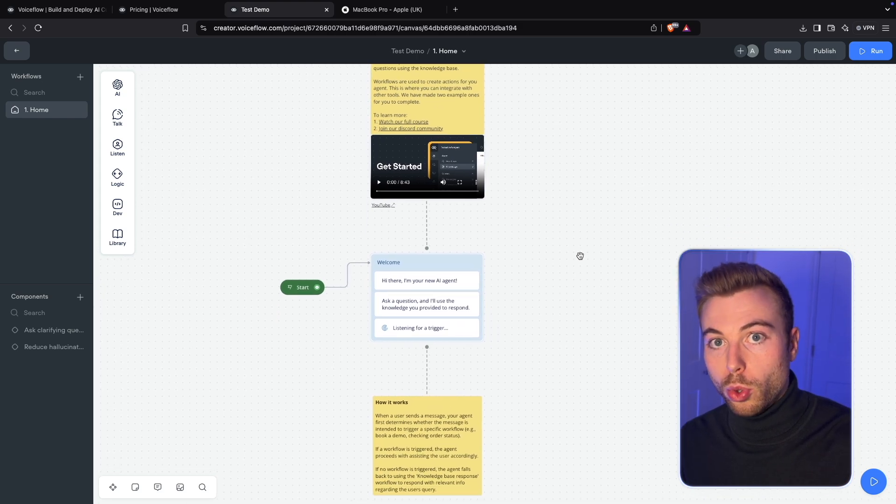
{"action": "scroll", "coordinate": [552, 340], "scroll_direction": "down", "scroll_amount": 5}
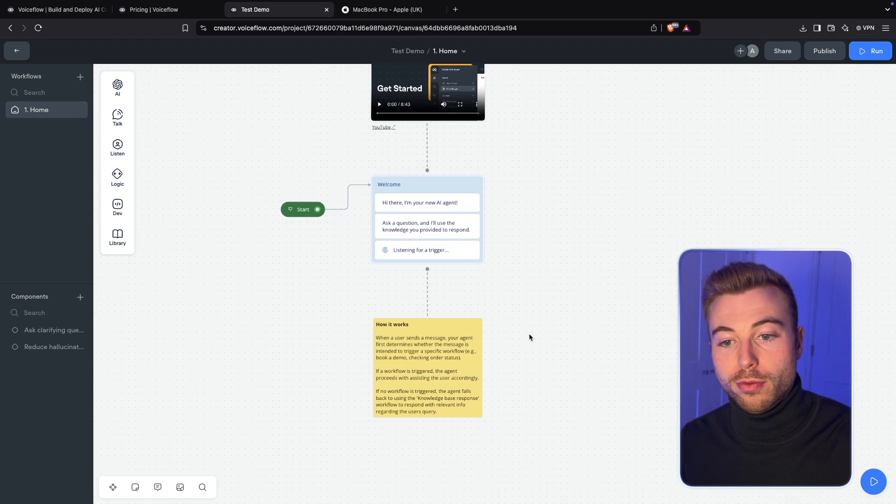
{"action": "left_click", "coordinate": [396, 377]}
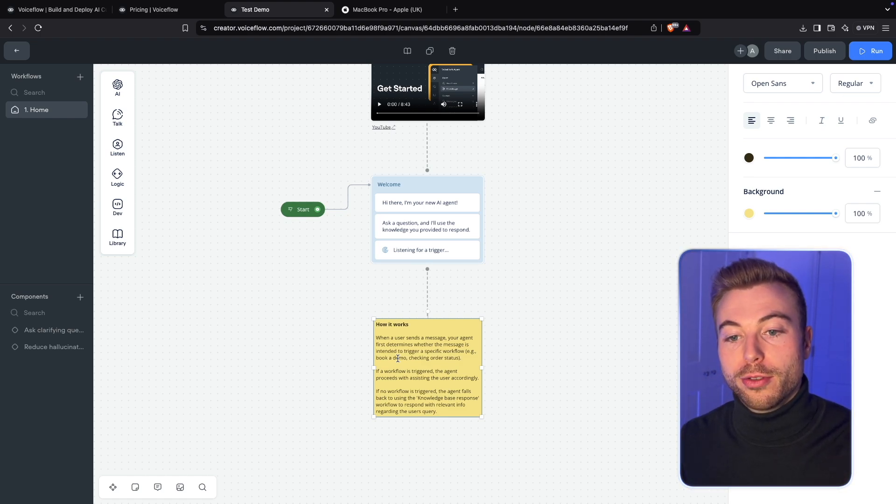
{"action": "left_click", "coordinate": [502, 238]}
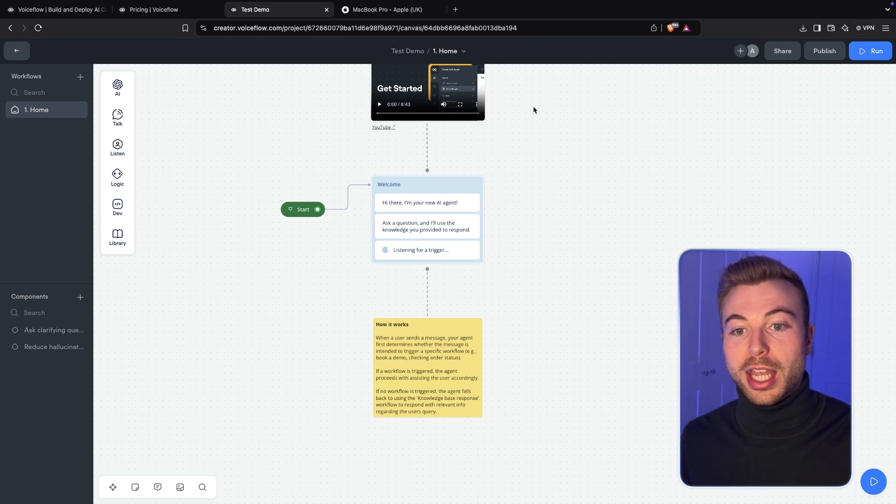
Delete the Welcome block, notes, video and connector lines from the Home canvas, keeping only the Start block
{"action": "left_click_drag", "start_coordinate": [544, 76], "coordinate": [334, 467]}
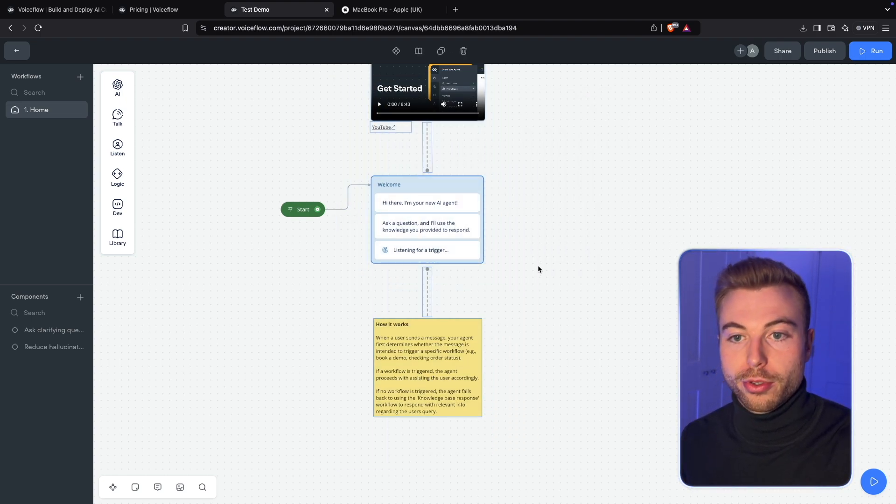
{"action": "key", "text": "BackSpace"}
{"action": "scroll", "coordinate": [514, 247], "scroll_direction": "up", "scroll_amount": 3}
{"action": "left_click", "coordinate": [483, 121]}
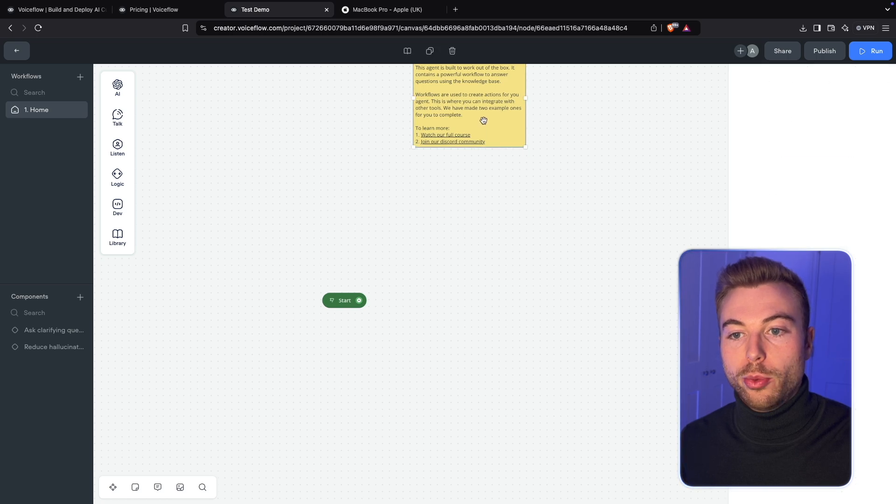
{"action": "key", "text": "BackSpace"}
{"action": "scroll", "coordinate": [423, 256], "scroll_direction": "down", "scroll_amount": 2}
{"action": "scroll", "coordinate": [421, 237], "scroll_direction": "up", "scroll_amount": 1}
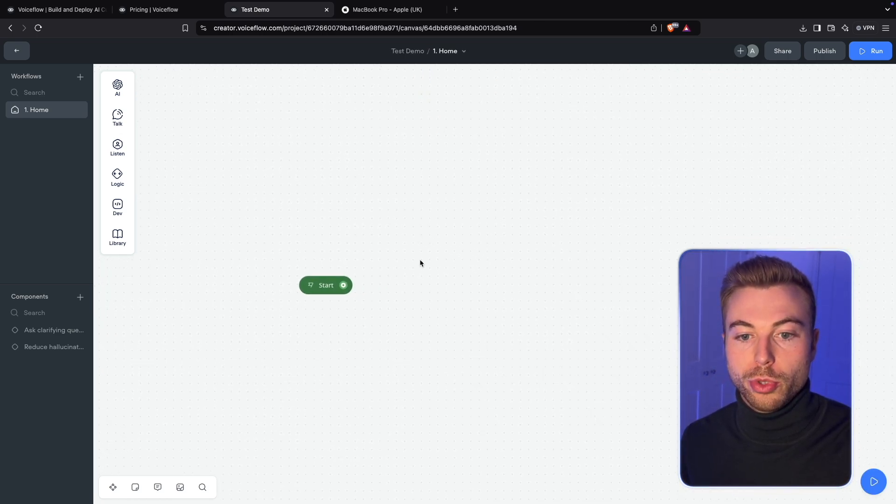
Add a Response AI step as a new block on the canvas above and beside the Start block
{"action": "left_click", "coordinate": [320, 281]}
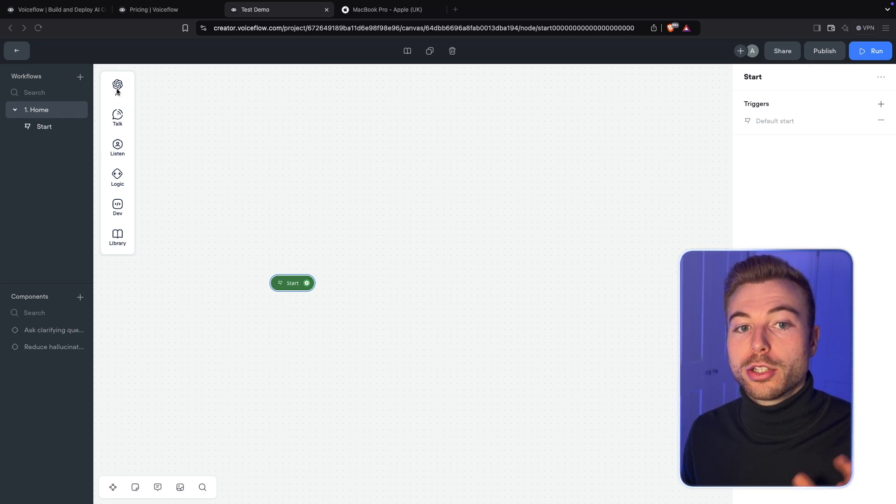
{"action": "mouse_move", "coordinate": [119, 91]}
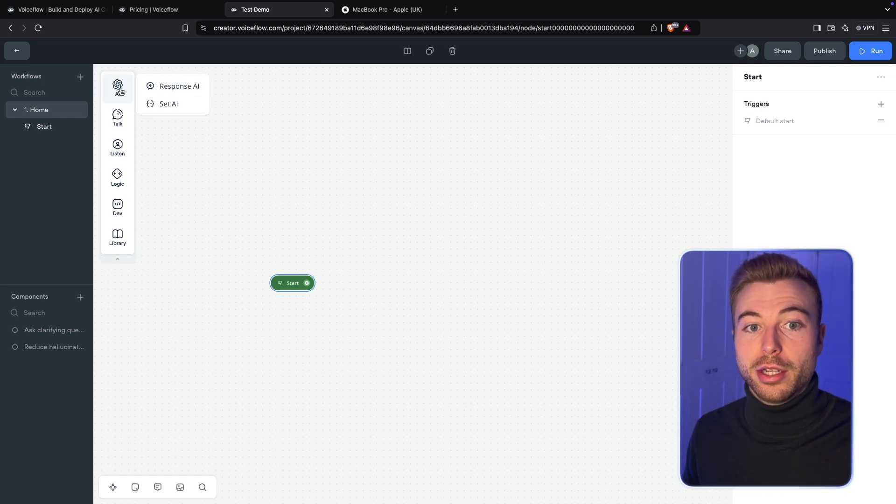
{"action": "left_click", "coordinate": [161, 87]}
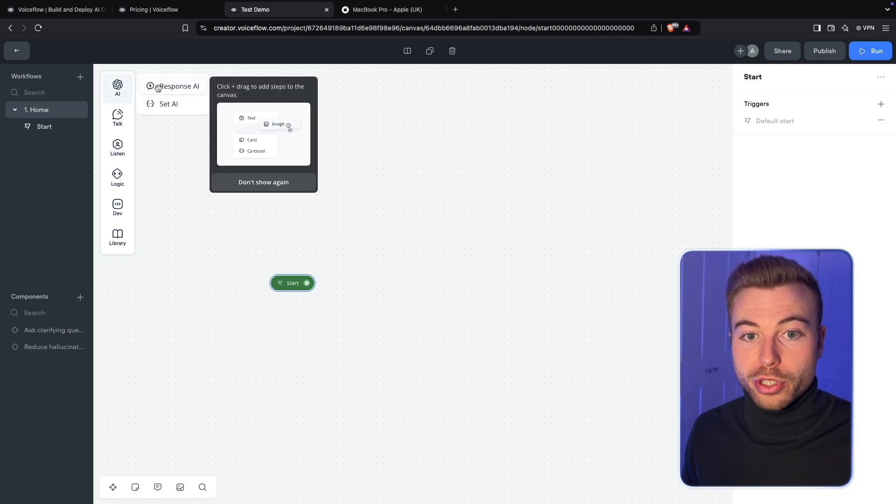
{"action": "left_click_drag", "start_coordinate": [176, 88], "coordinate": [416, 219]}
{"action": "left_click", "coordinate": [419, 235]}
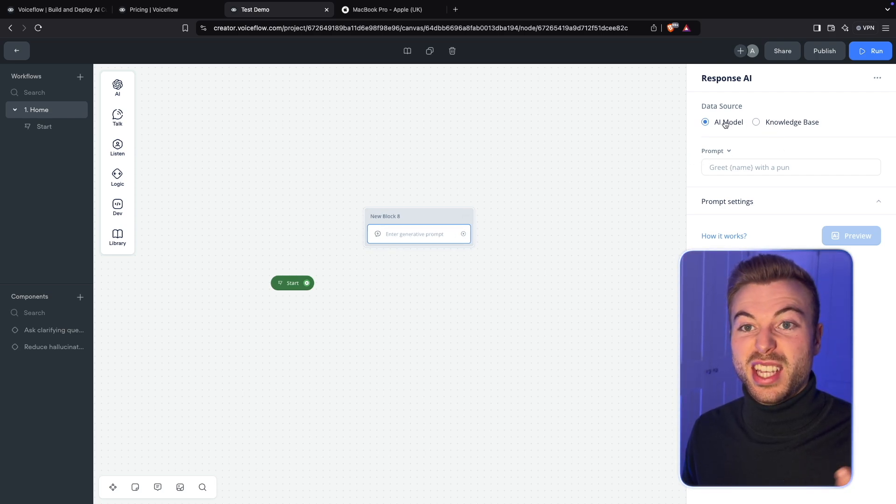
Compare the Knowledge Base and AI Model data source options of the Response AI step
{"action": "left_click", "coordinate": [780, 125]}
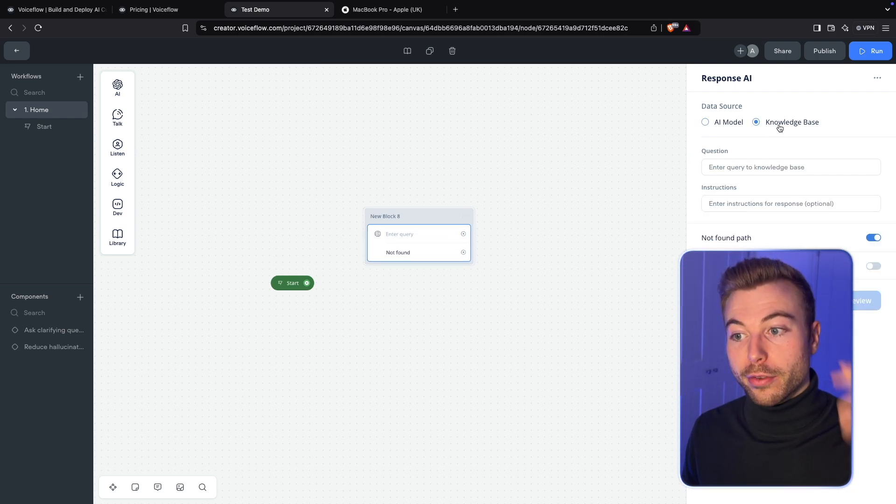
{"action": "left_click", "coordinate": [729, 123]}
{"action": "left_click", "coordinate": [739, 167]}
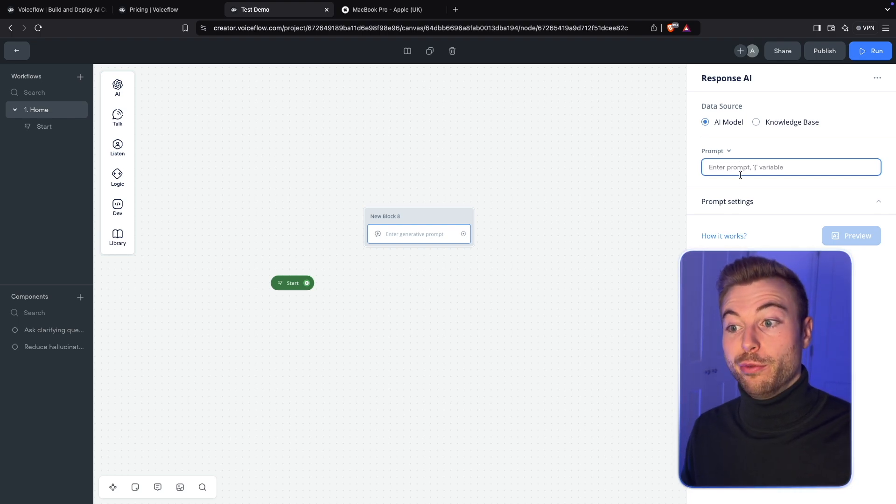
Examine the AI Model prompt settings and browse the available models with their token multipliers
{"action": "left_click", "coordinate": [741, 200]}
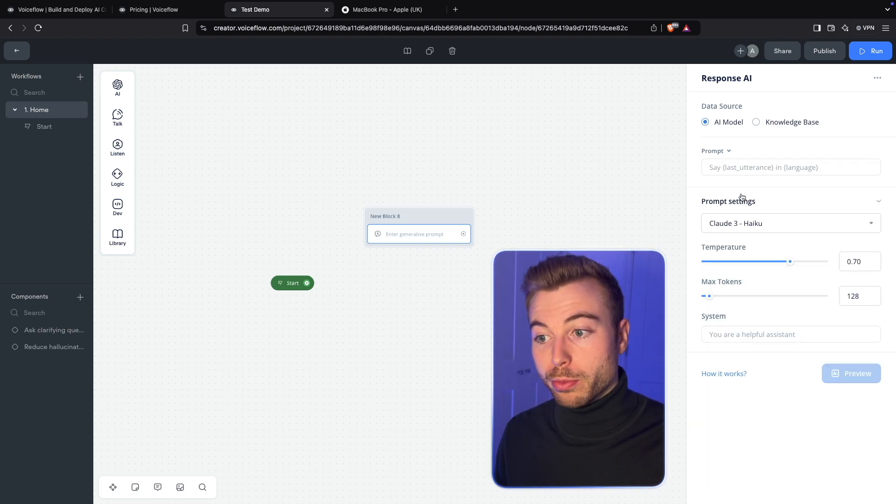
{"action": "left_click", "coordinate": [751, 224]}
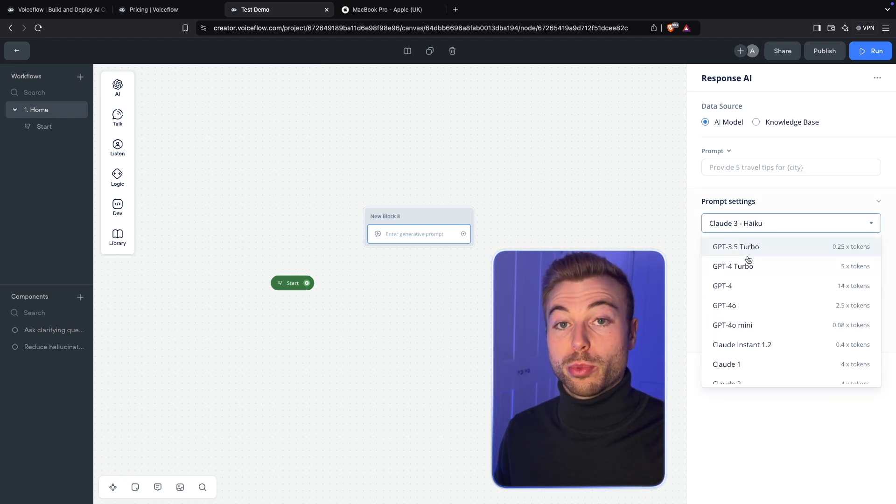
{"action": "scroll", "coordinate": [754, 299], "scroll_direction": "down", "scroll_amount": 3}
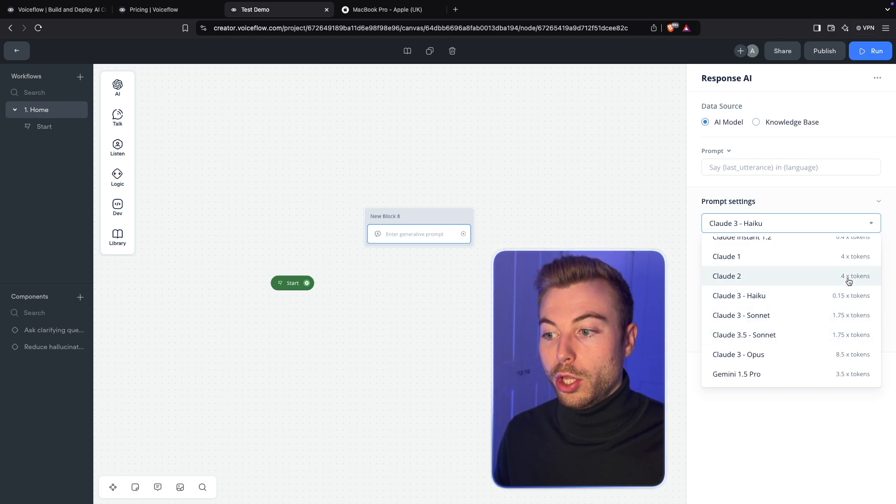
{"action": "scroll", "coordinate": [793, 306], "scroll_direction": "up", "scroll_amount": 2}
{"action": "scroll", "coordinate": [808, 306], "scroll_direction": "up", "scroll_amount": 4}
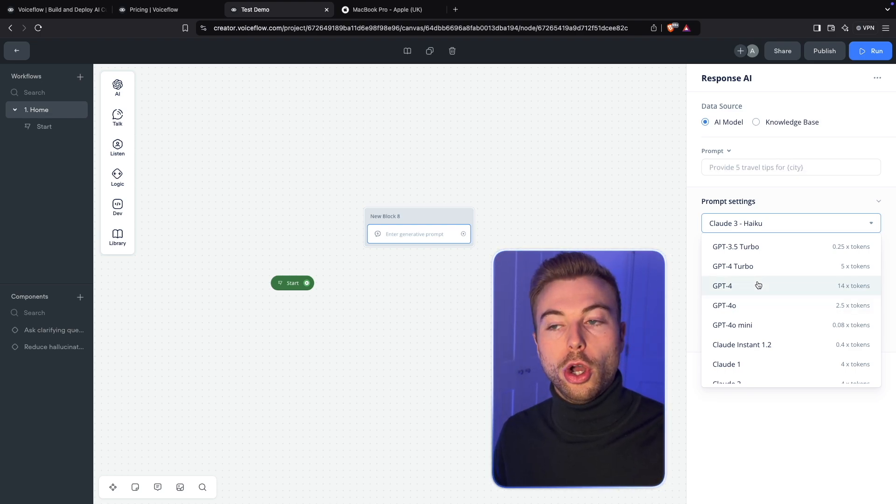
{"action": "left_click", "coordinate": [772, 204]}
{"action": "left_click", "coordinate": [771, 204]}
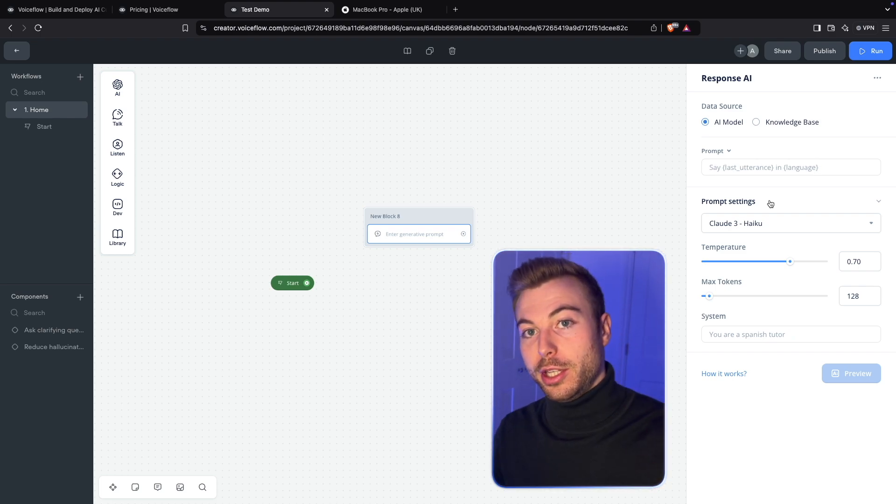
Set the Response AI data source to Knowledge Base and enable Override prompt settings
{"action": "left_click", "coordinate": [785, 128]}
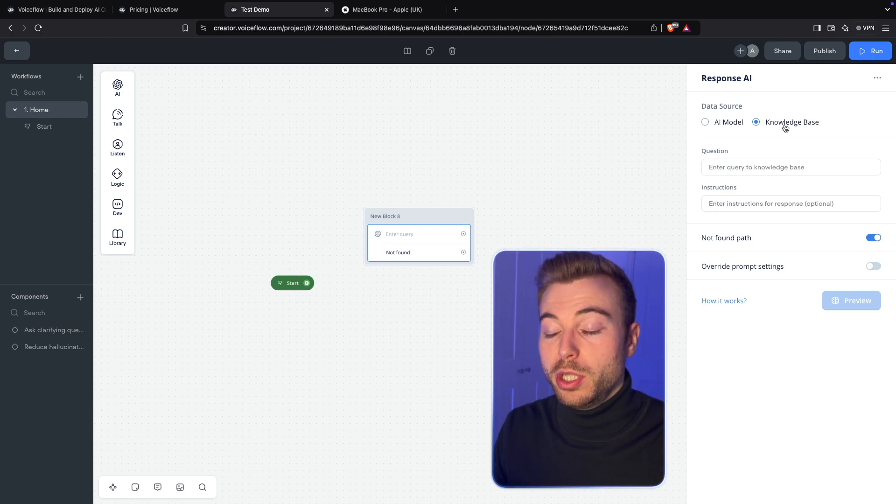
{"action": "left_click", "coordinate": [775, 166]}
{"action": "left_click", "coordinate": [777, 202]}
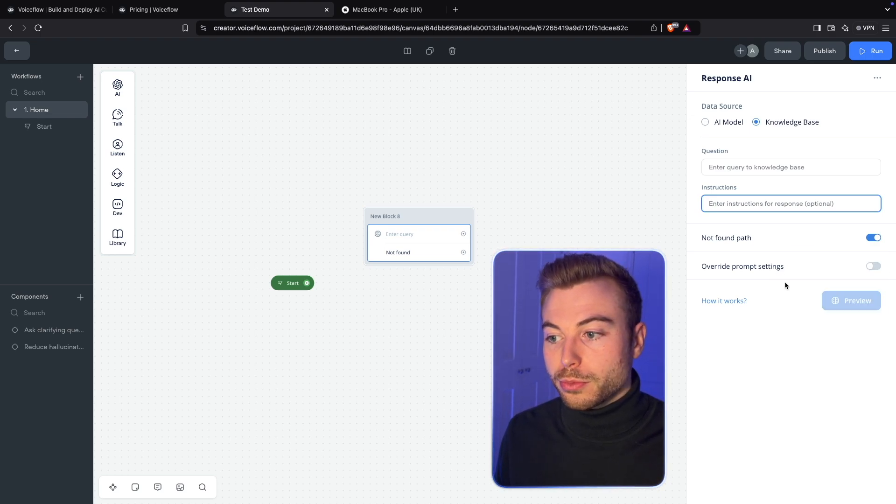
{"action": "left_click", "coordinate": [794, 267]}
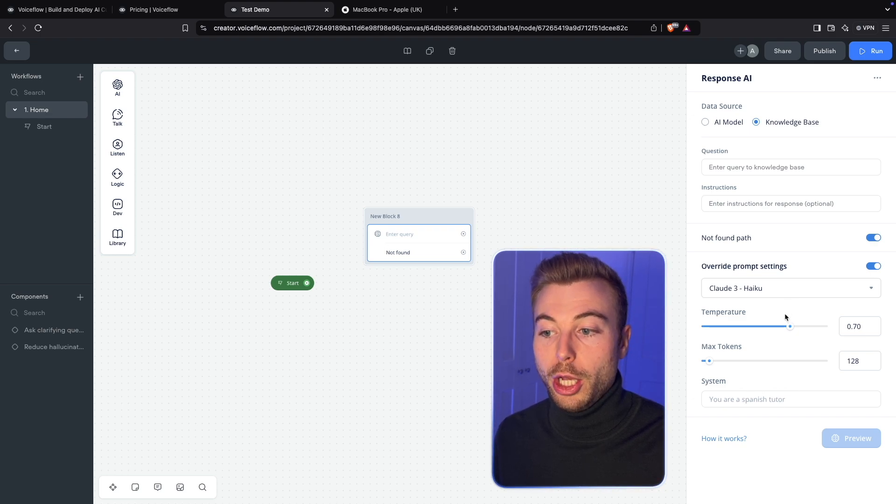
Browse the models available under the Knowledge Base response's overridden prompt settings
{"action": "left_click", "coordinate": [743, 292]}
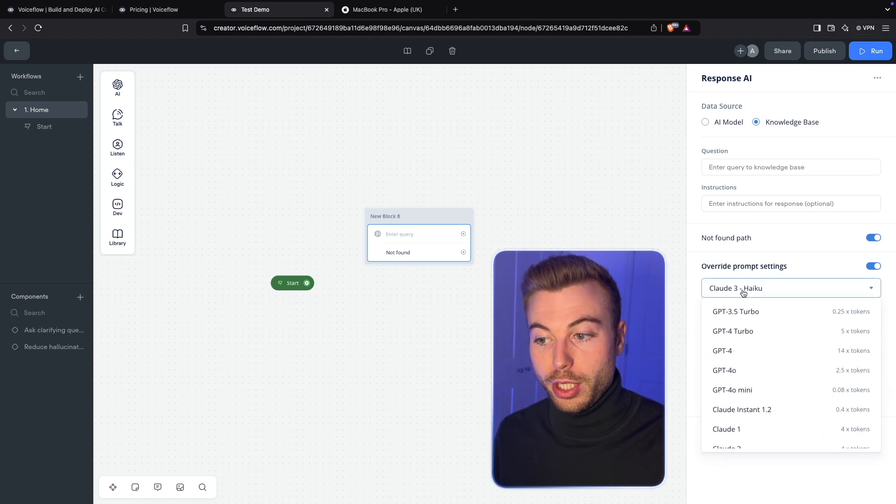
{"action": "scroll", "coordinate": [759, 388], "scroll_direction": "down", "scroll_amount": 3}
{"action": "scroll", "coordinate": [759, 388], "scroll_direction": "up", "scroll_amount": 3}
{"action": "scroll", "coordinate": [759, 387], "scroll_direction": "down", "scroll_amount": 4}
{"action": "scroll", "coordinate": [759, 399], "scroll_direction": "up", "scroll_amount": 4}
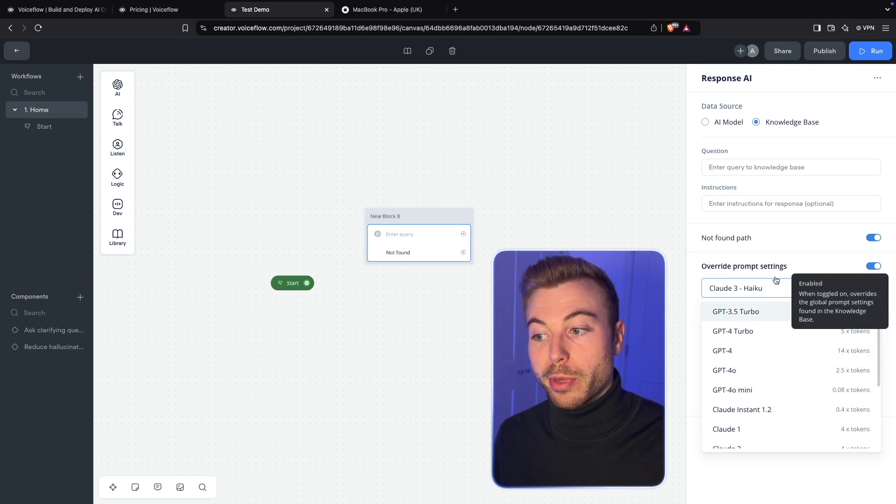
Keep Claude 3 - Haiku as the Knowledge Base response's model and set its Temperature to 0.15
{"action": "left_click", "coordinate": [786, 267]}
{"action": "left_click", "coordinate": [787, 269]}
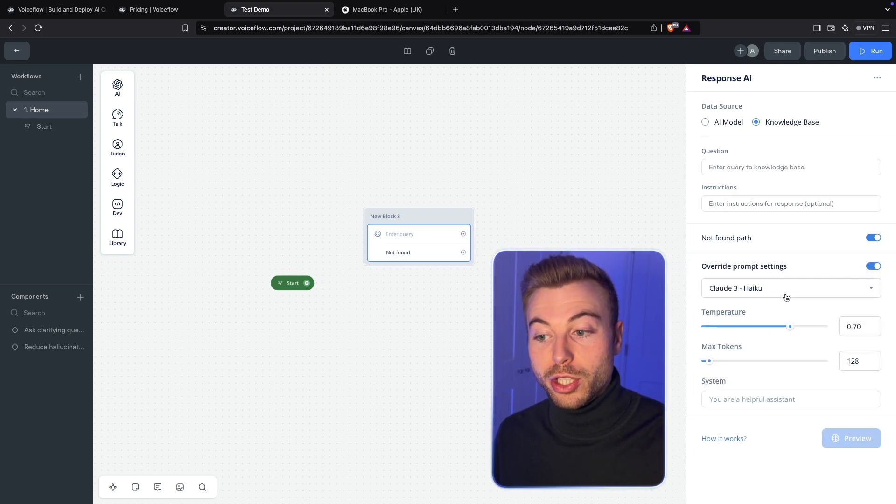
{"action": "mouse_move", "coordinate": [731, 346]}
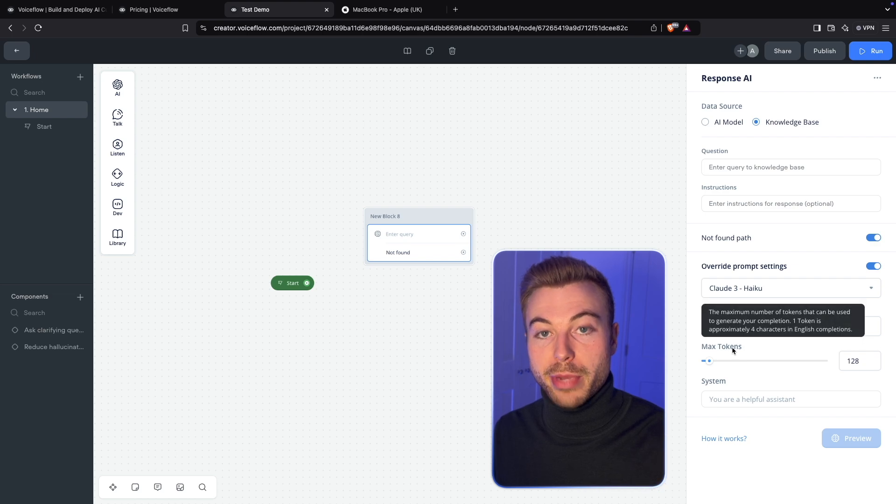
{"action": "mouse_move", "coordinate": [732, 314]}
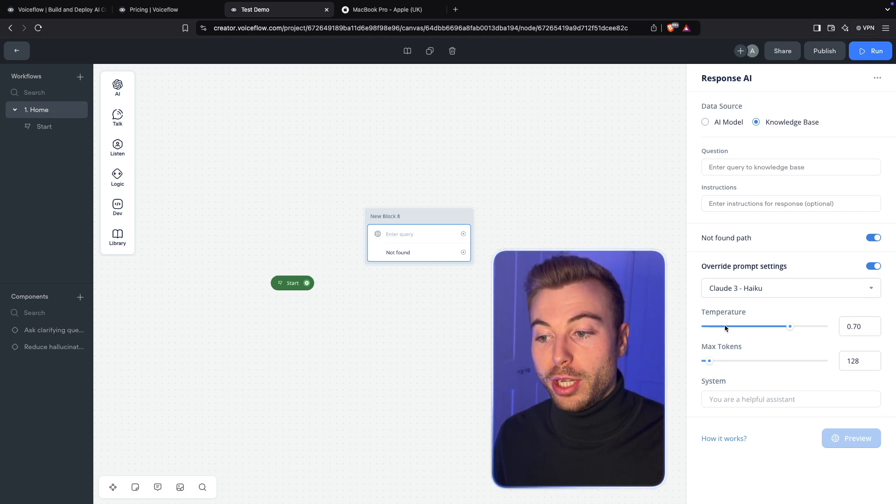
{"action": "left_click", "coordinate": [720, 326]}
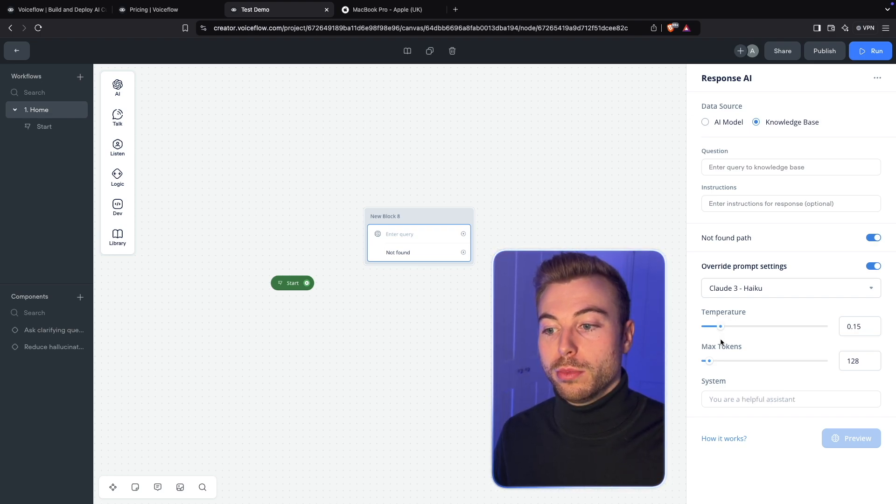
Set the Response AI step's Max Tokens to 250, leave the System prompt empty and close the step's settings
{"action": "mouse_move", "coordinate": [724, 348]}
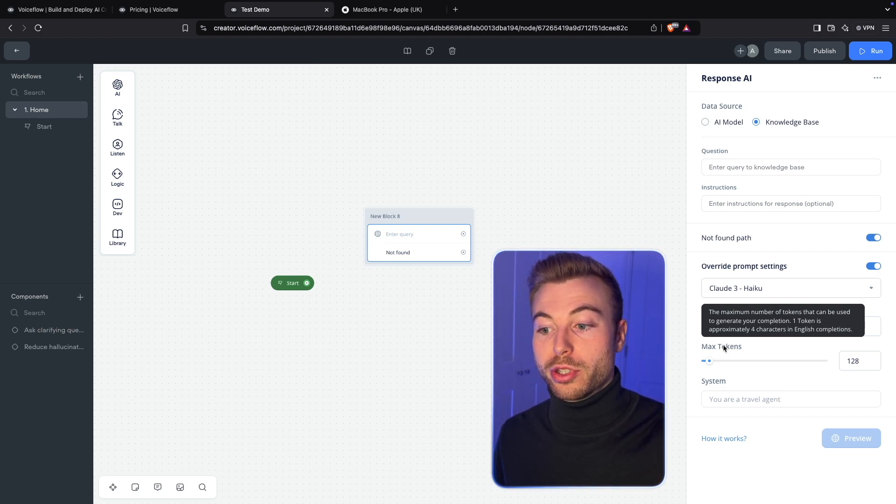
{"action": "left_click", "coordinate": [849, 367]}
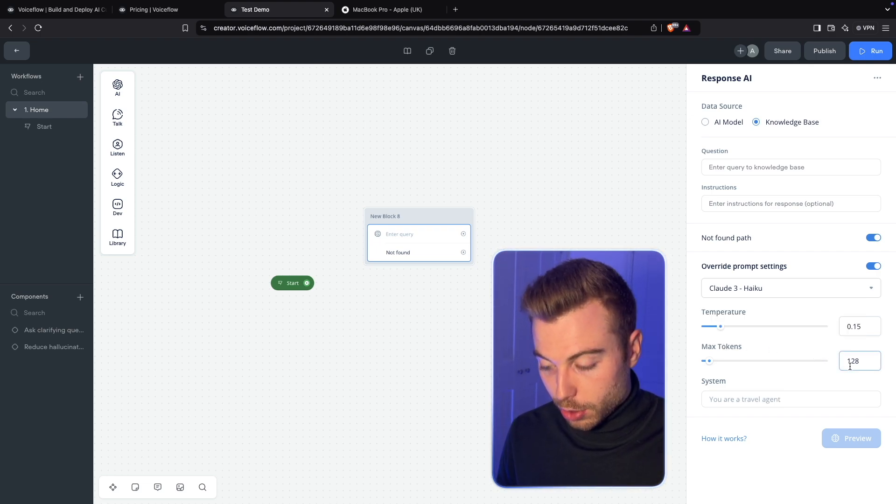
{"action": "key", "text": "BackSpace"}
{"action": "key", "text": "BackSpace"}
{"action": "key", "text": "BackSpace"}
{"action": "type", "text": "250"}
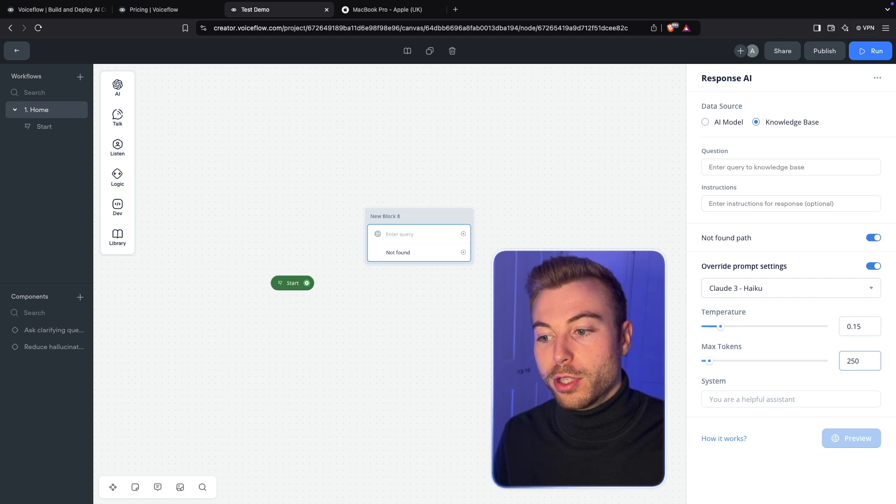
{"action": "left_click", "coordinate": [817, 386]}
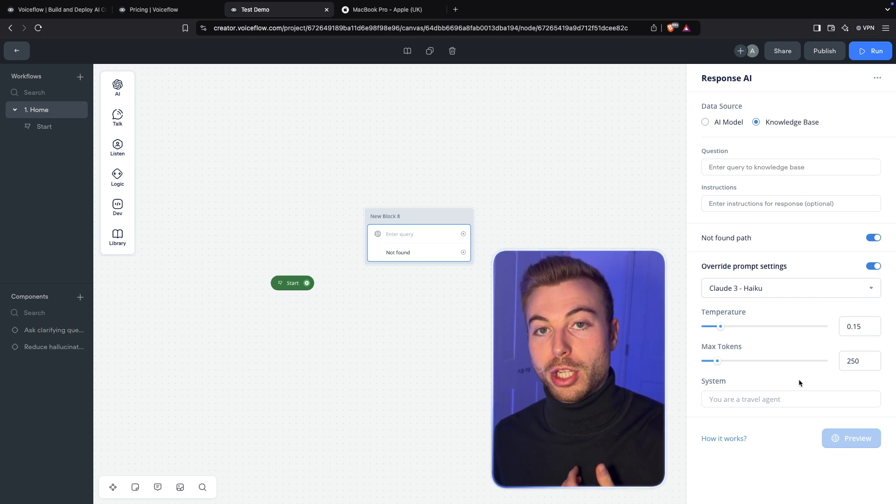
{"action": "left_click", "coordinate": [790, 401]}
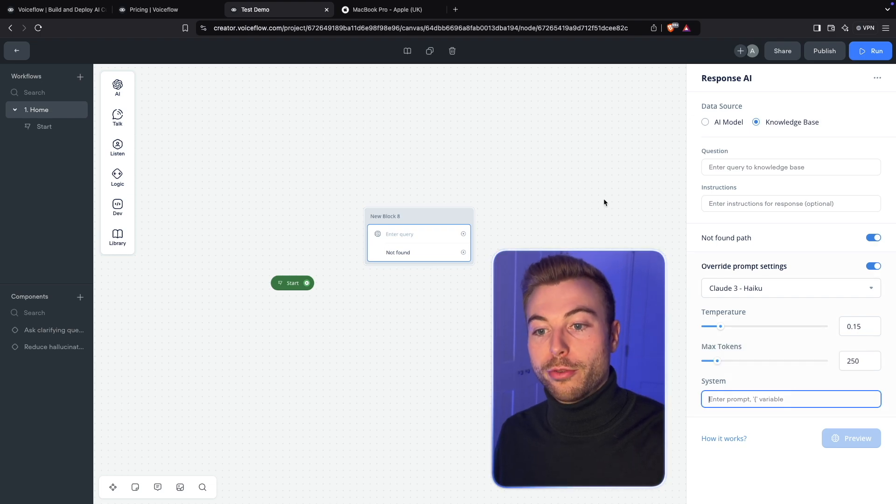
{"action": "left_click", "coordinate": [620, 206]}
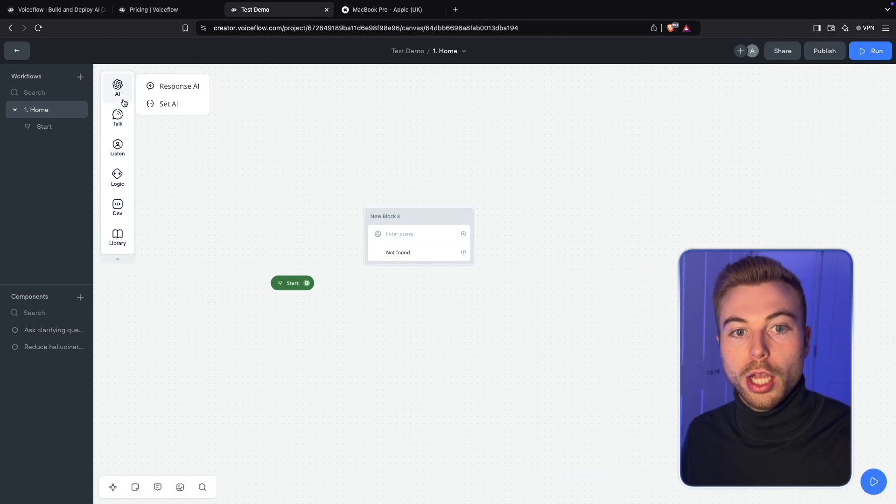
Replace the Response AI block with a new Message block and connect Start to it
{"action": "mouse_move", "coordinate": [117, 115]}
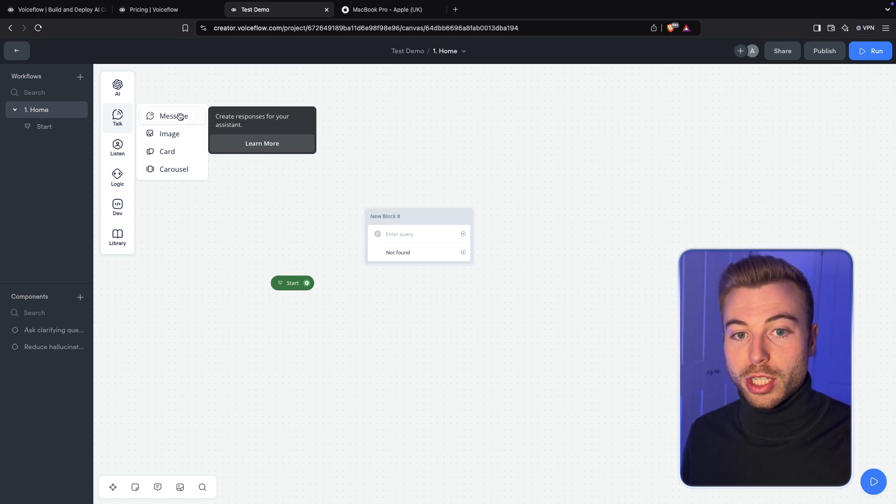
{"action": "left_click_drag", "start_coordinate": [180, 117], "coordinate": [414, 289]}
{"action": "right_click", "coordinate": [440, 211]}
{"action": "left_click", "coordinate": [460, 384]}
{"action": "left_click_drag", "start_coordinate": [306, 283], "coordinate": [372, 280]}
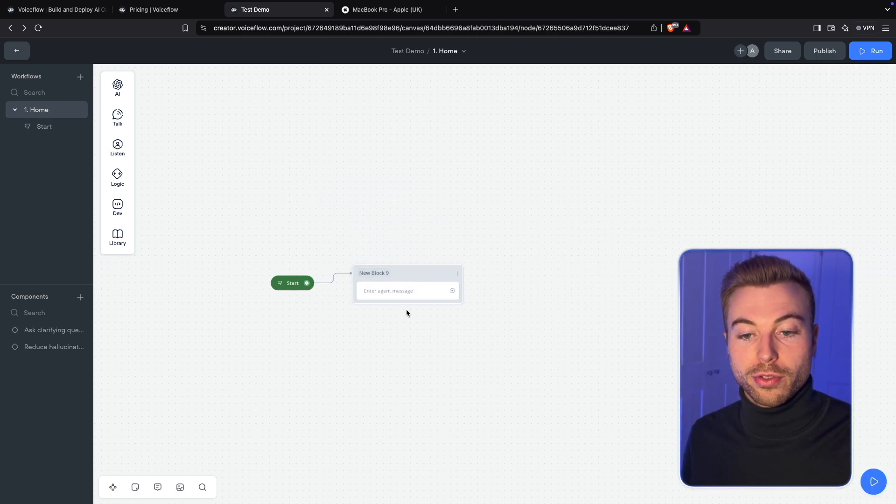
Enter "Hi There, how can I help you today?" as the text of the new Message step
{"action": "left_click", "coordinate": [411, 291]}
{"action": "left_click", "coordinate": [793, 117]}
{"action": "type", "text": "Hi"}
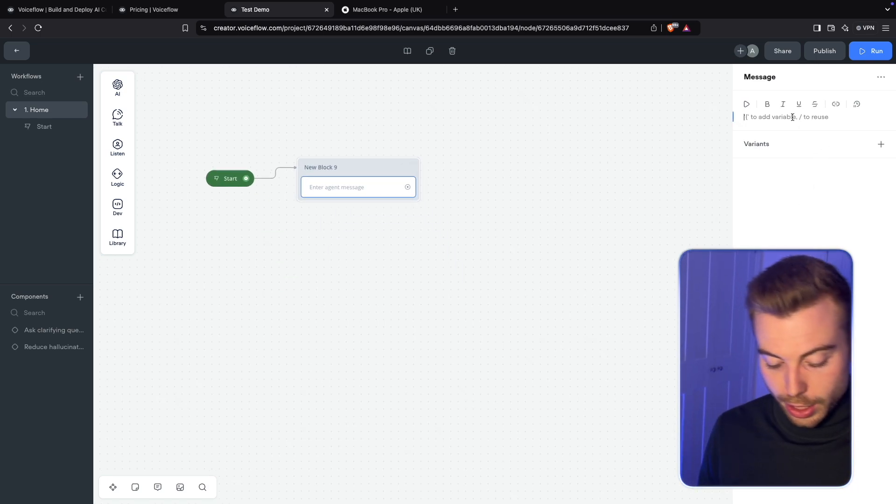
{"action": "type", "text": " There, how c"}
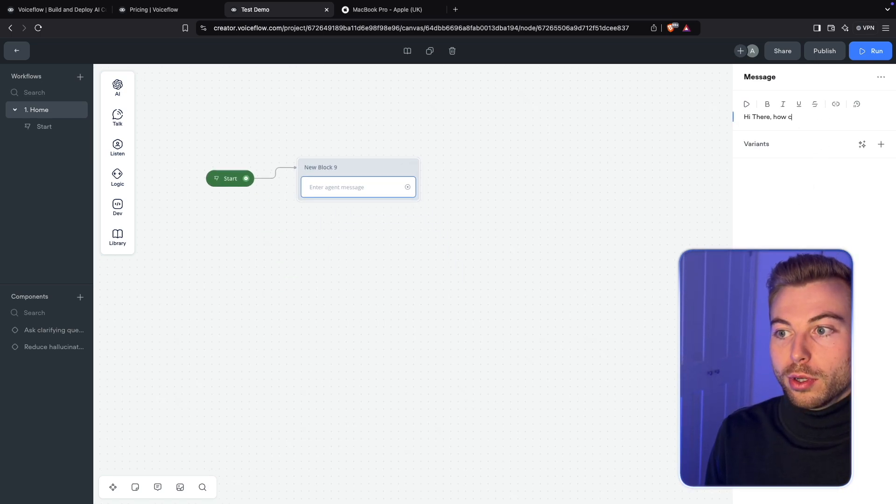
{"action": "type", "text": "an I help you today?"}
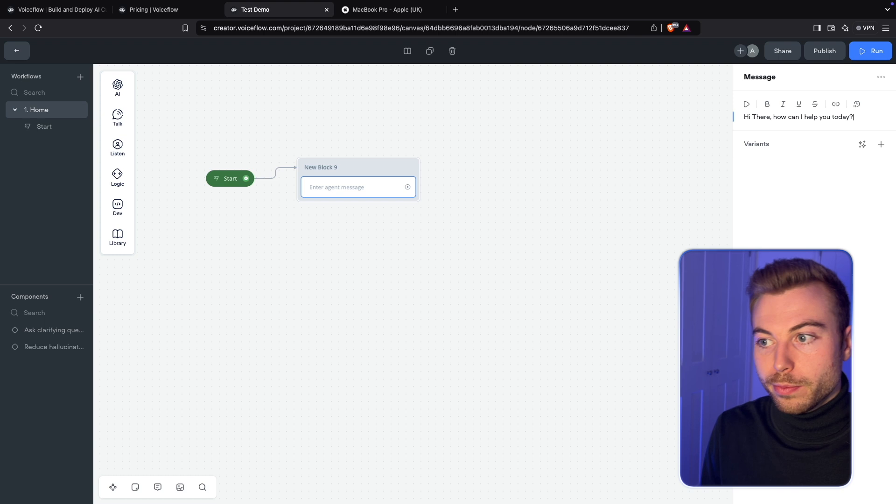
{"action": "left_click", "coordinate": [857, 104]}
{"action": "left_click", "coordinate": [829, 141]}
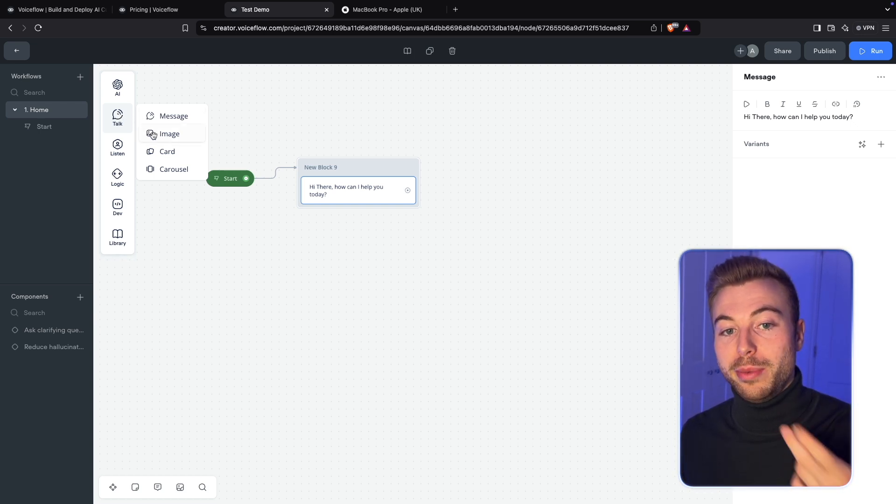
Examine the step types available in the Talk, Listen, Logic and Dev categories
{"action": "mouse_move", "coordinate": [153, 135]}
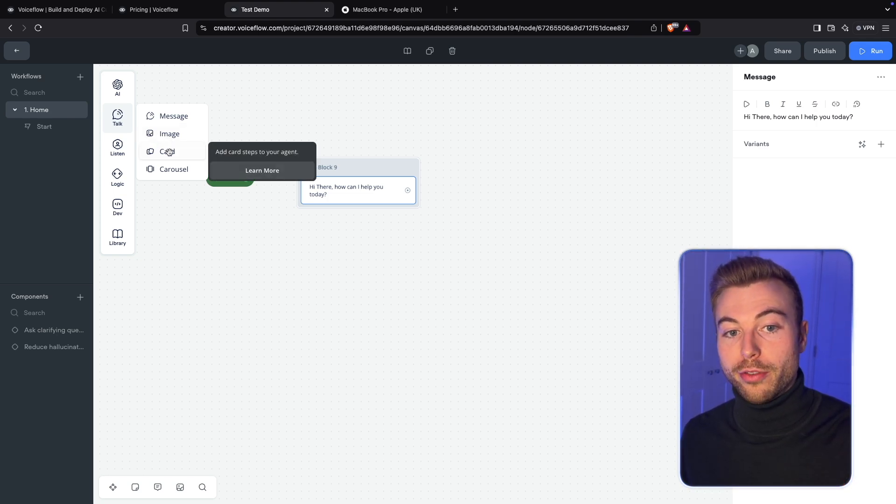
{"action": "mouse_move", "coordinate": [174, 173]}
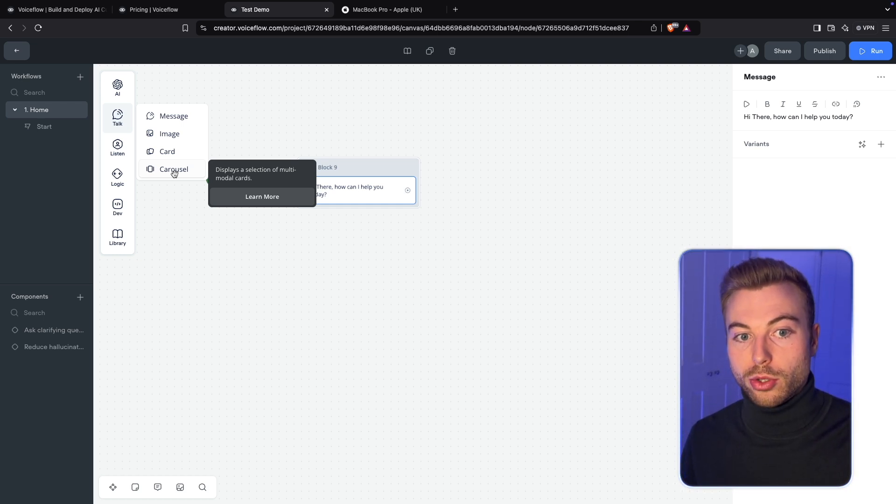
{"action": "mouse_move", "coordinate": [124, 155]}
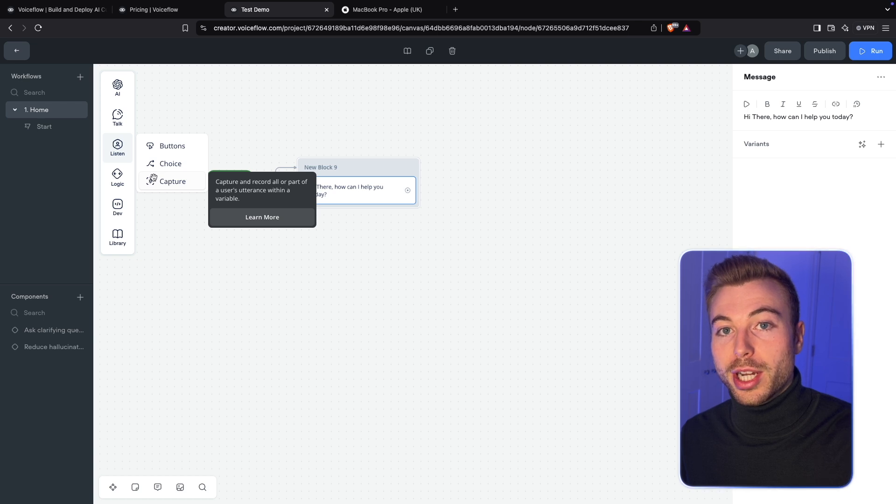
{"action": "mouse_move", "coordinate": [115, 178]}
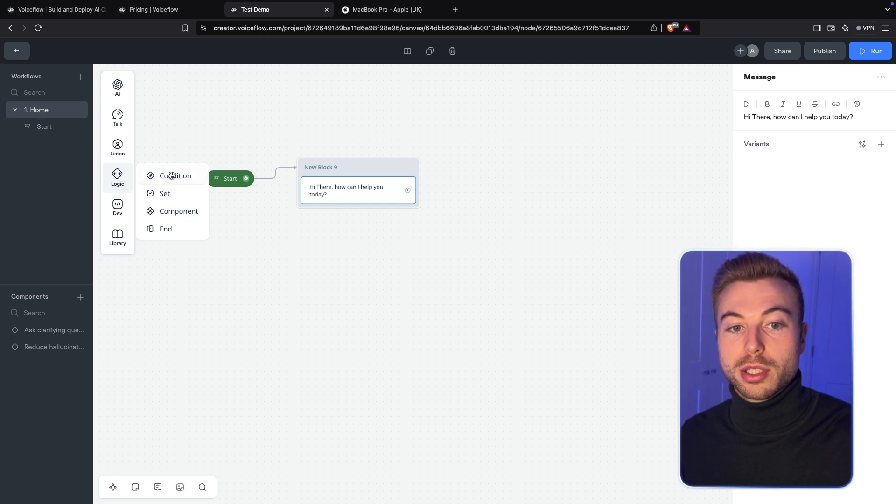
{"action": "mouse_move", "coordinate": [181, 177]}
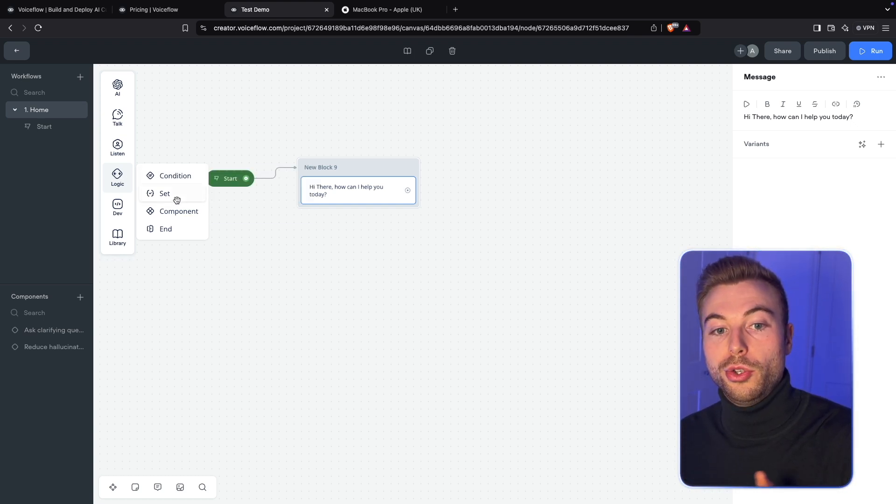
{"action": "mouse_move", "coordinate": [177, 200]}
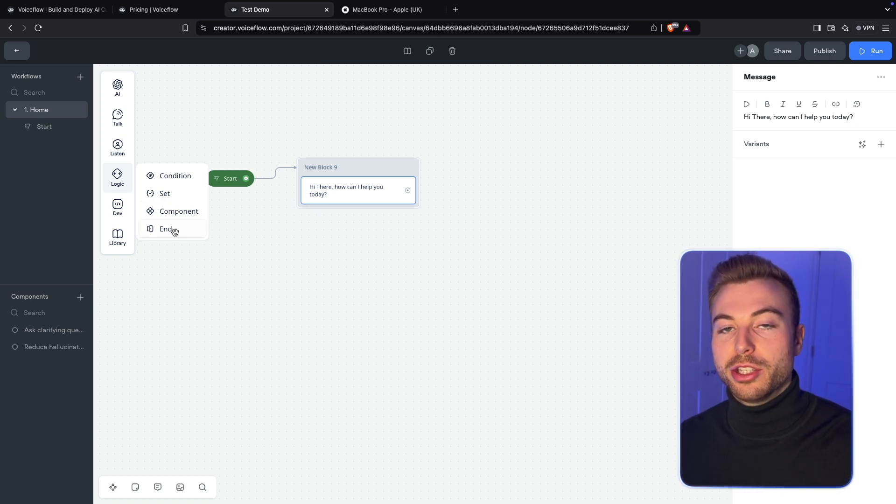
{"action": "mouse_move", "coordinate": [175, 232]}
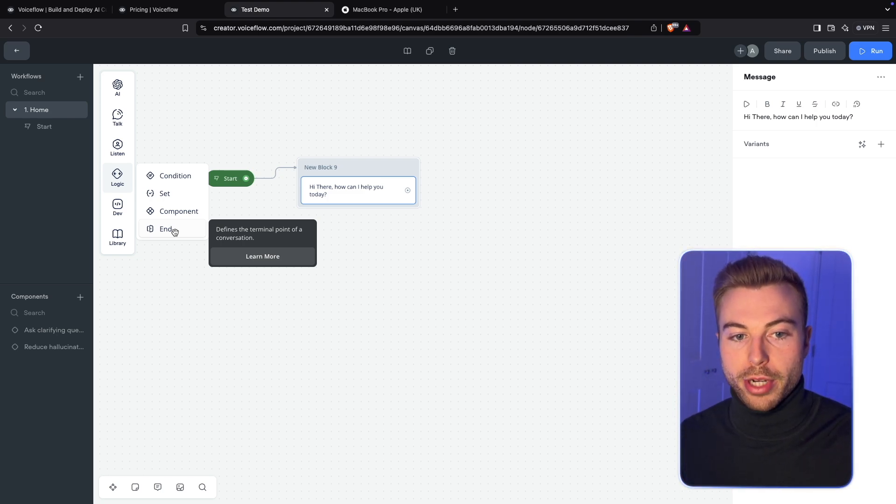
{"action": "mouse_move", "coordinate": [117, 209]}
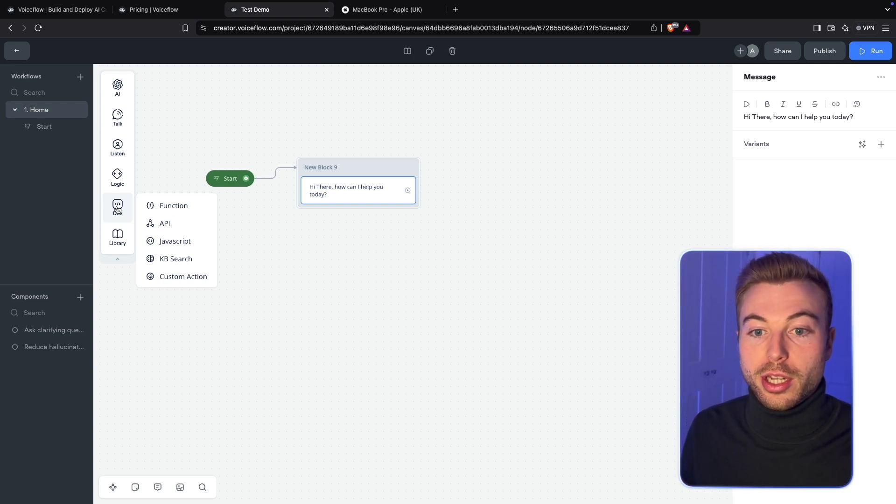
{"action": "left_click", "coordinate": [277, 240]}
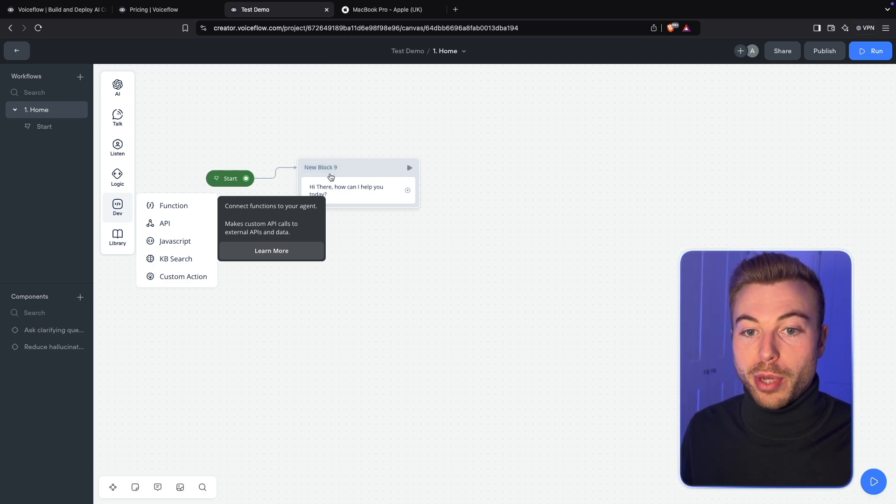
{"action": "left_click", "coordinate": [352, 350]}
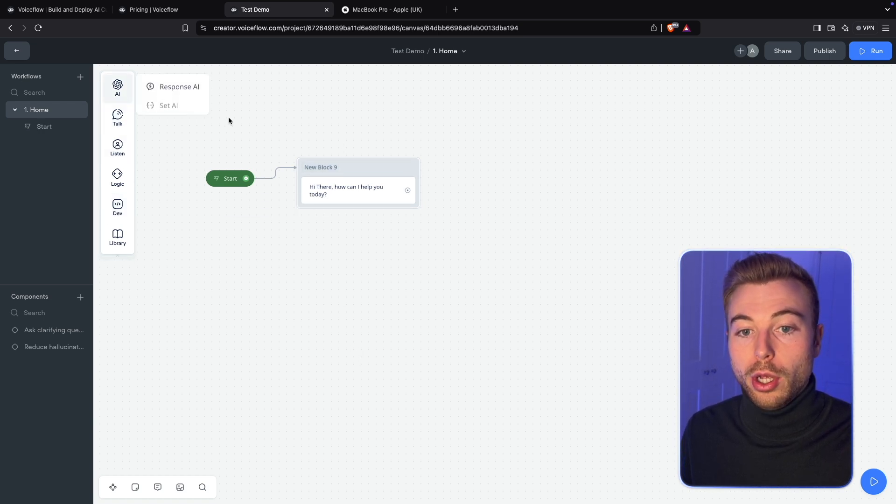
Rename the greeting message block as "First interaction with customer"
{"action": "left_click_drag", "start_coordinate": [374, 154], "coordinate": [412, 208]}
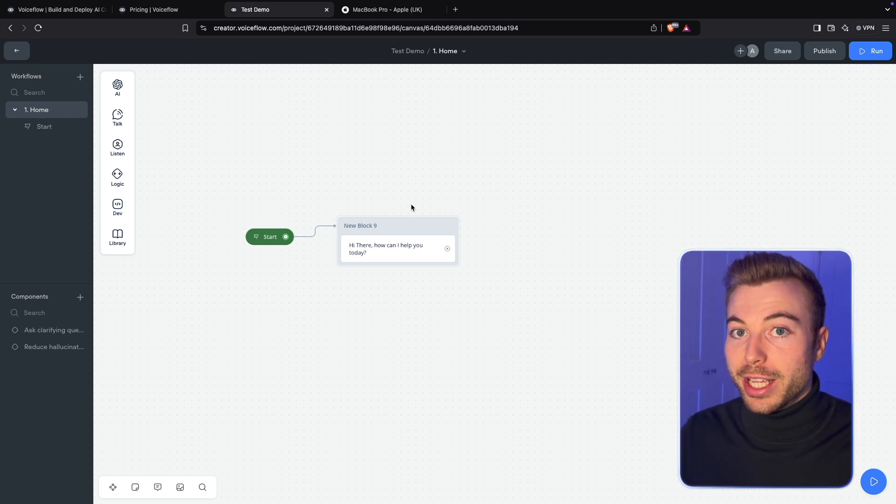
{"action": "left_click", "coordinate": [356, 225]}
{"action": "triple_click", "coordinate": [356, 226]}
{"action": "type", "text": "Main"}
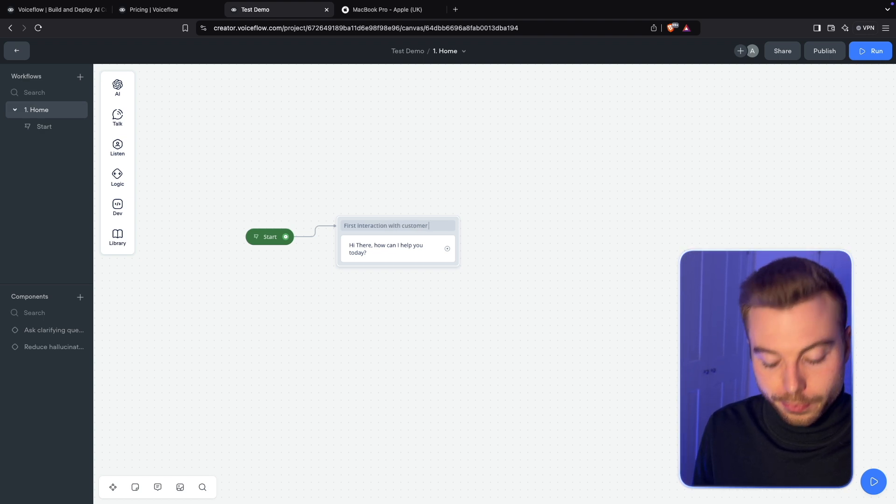
{"action": "left_click", "coordinate": [480, 249]}
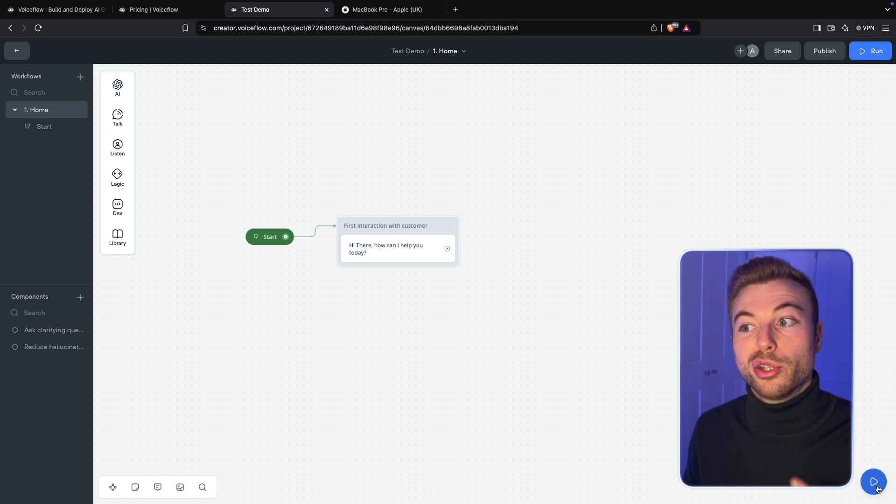
Check the agent's training status, run a test of the Home workflow and return to the canvas
{"action": "left_click", "coordinate": [877, 51]}
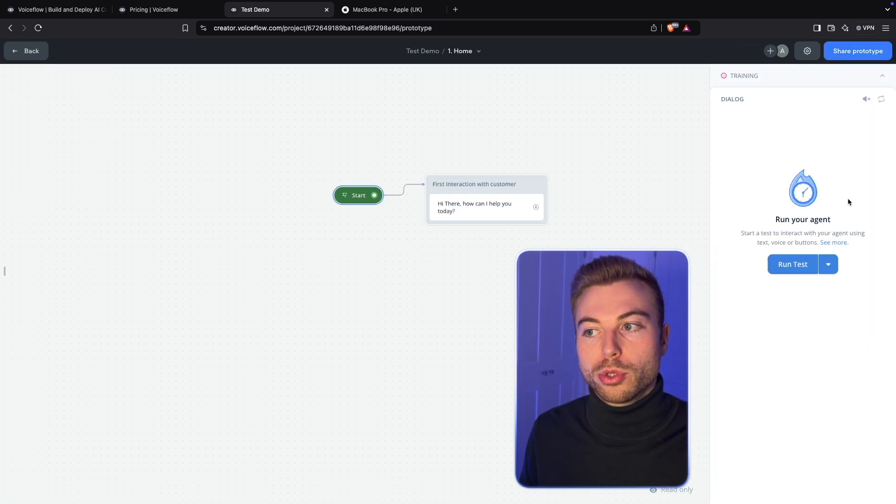
{"action": "left_click", "coordinate": [830, 78]}
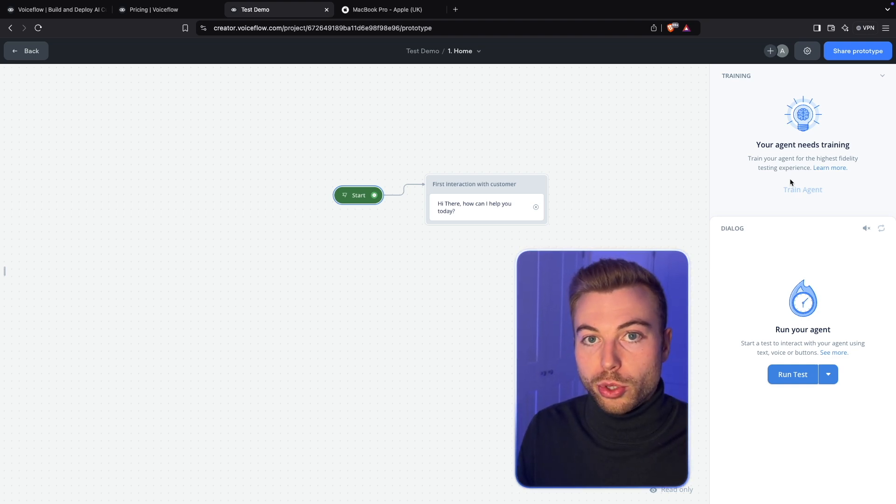
{"action": "left_click", "coordinate": [785, 77]}
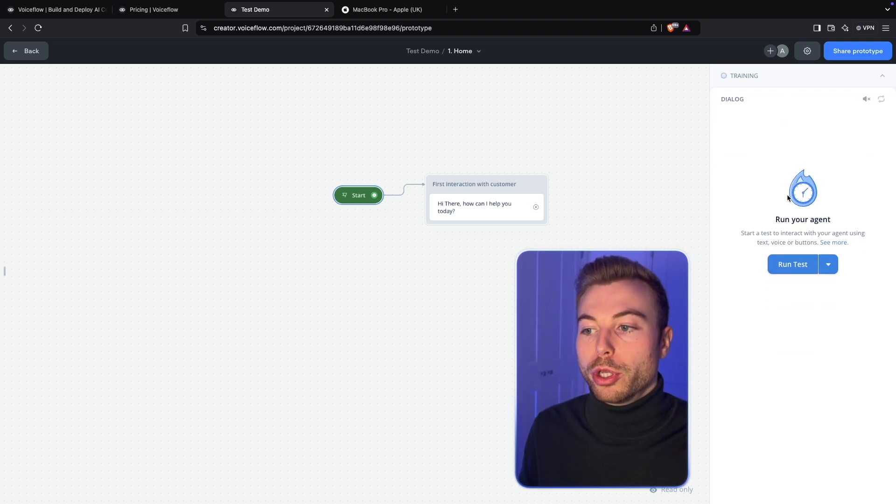
{"action": "left_click", "coordinate": [806, 269]}
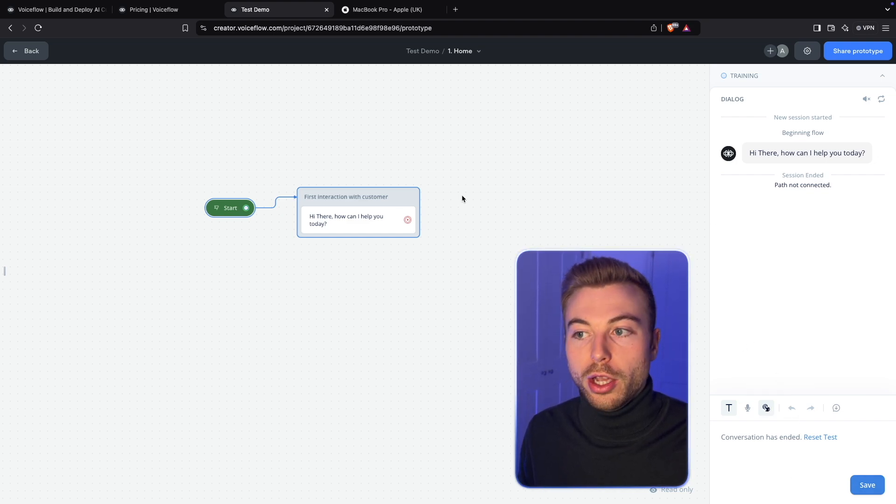
{"action": "key", "text": "Escape"}
Add a Choice step below the greeting message, create a new trigger in it and check the available intents
{"action": "left_click_drag", "start_coordinate": [522, 200], "coordinate": [605, 200]}
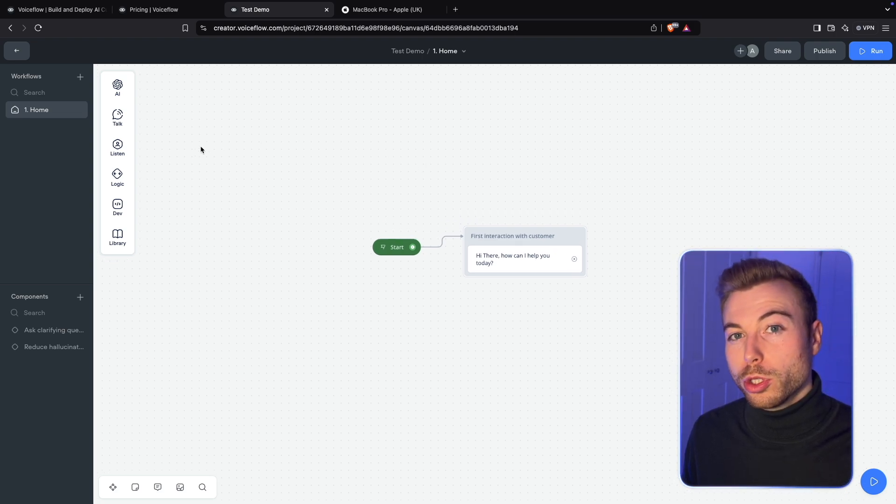
{"action": "mouse_move", "coordinate": [118, 142]}
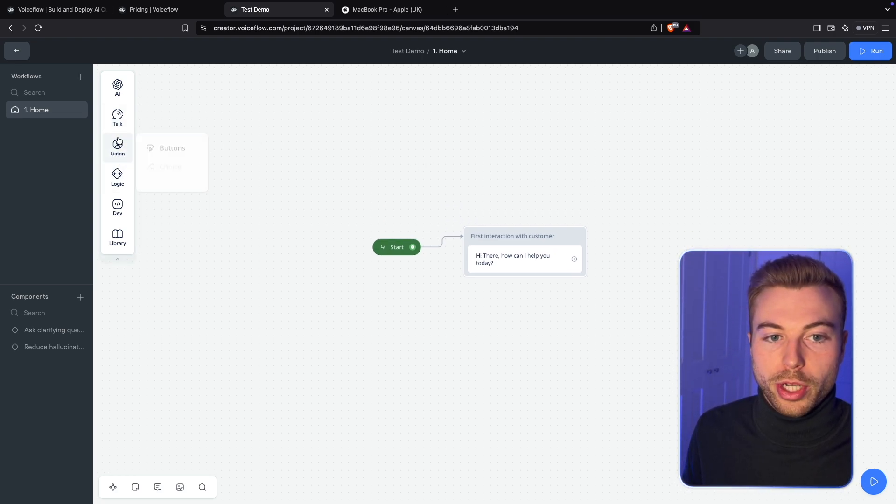
{"action": "left_click_drag", "start_coordinate": [186, 167], "coordinate": [535, 278]}
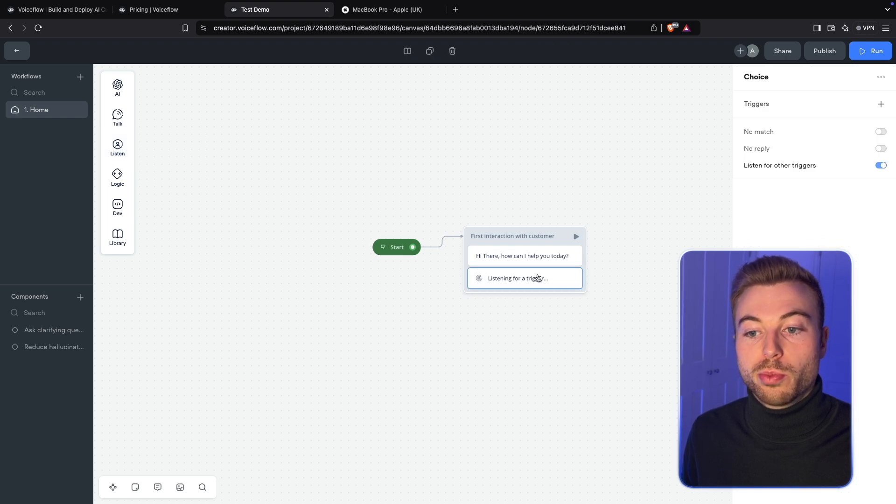
{"action": "left_click", "coordinate": [880, 105]}
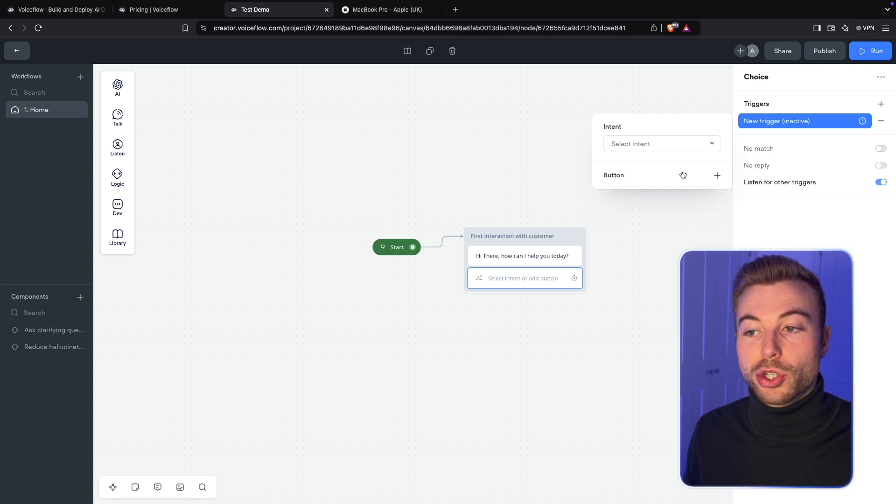
{"action": "left_click", "coordinate": [660, 145]}
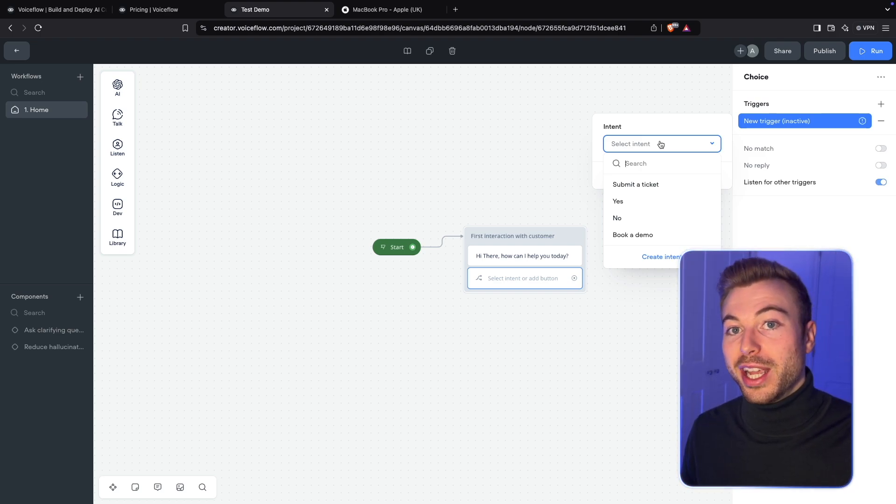
{"action": "left_click", "coordinate": [656, 134]}
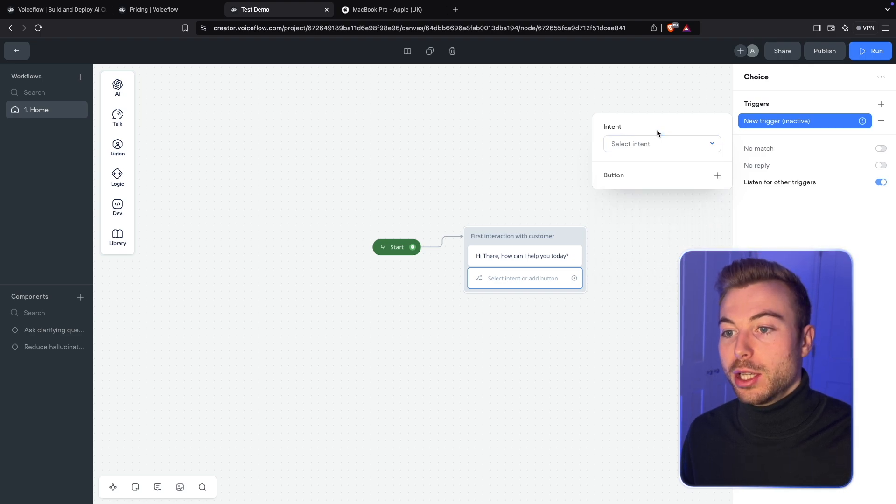
Give the new trigger a button labelled "Ask a question" instead of an intent
{"action": "left_click", "coordinate": [717, 176]}
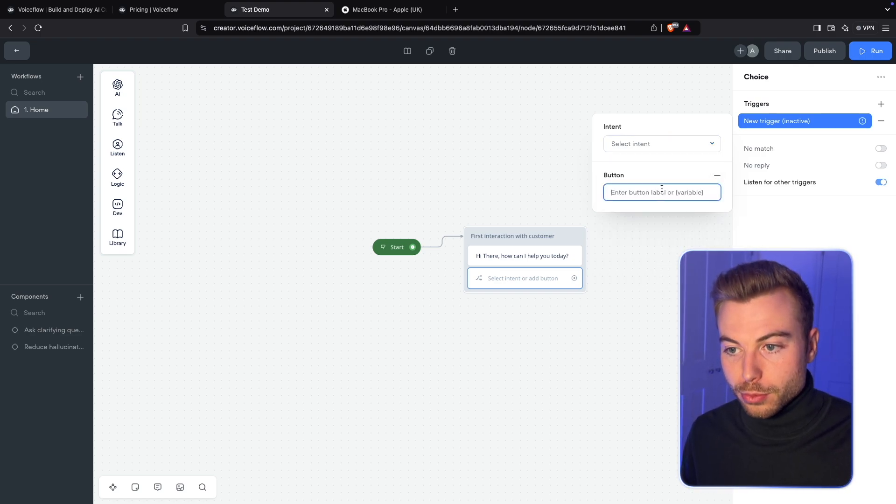
{"action": "type", "text": "Ask a"}
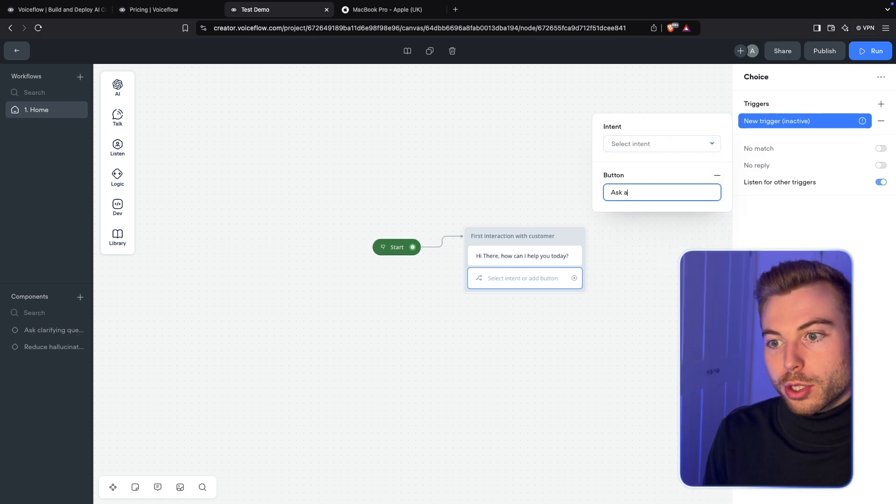
{"action": "type", "text": " question ="}
{"action": "key", "text": "BackSpace"}
{"action": "key", "text": "Return"}
{"action": "key", "text": "Return"}
{"action": "key", "text": "BackSpace"}
{"action": "key", "text": "BackSpace"}
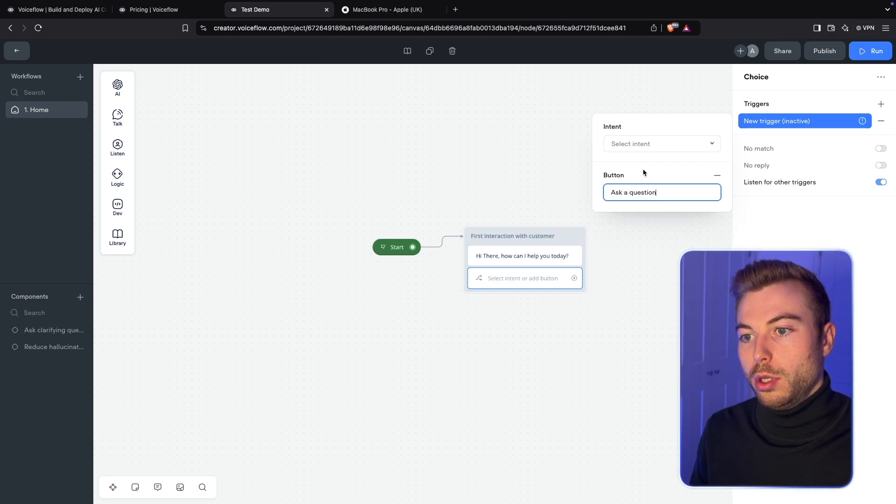
{"action": "left_click", "coordinate": [642, 168]}
Add two more triggers to the Choice step with the button labels "Learn More" and "Nothing, goodbye"
{"action": "left_click", "coordinate": [885, 104]}
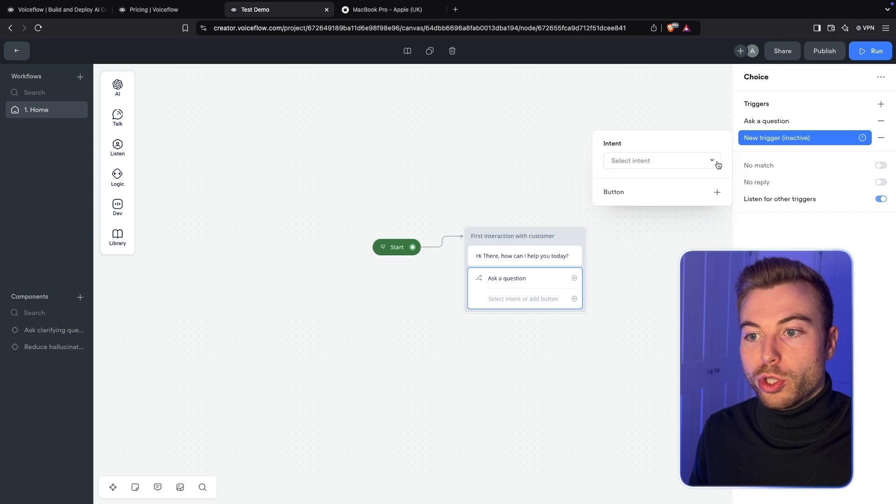
{"action": "left_click", "coordinate": [688, 195]}
{"action": "type", "text": "Learn More"}
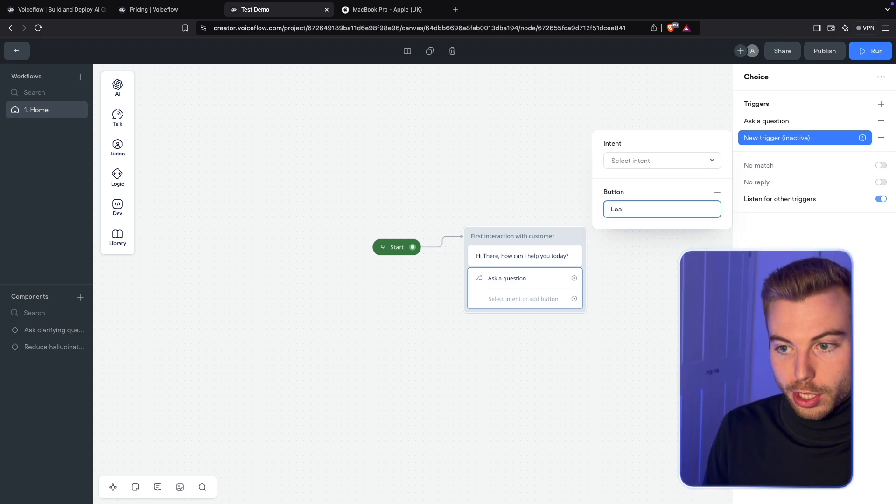
{"action": "left_click", "coordinate": [880, 103]}
{"action": "left_click", "coordinate": [677, 209]}
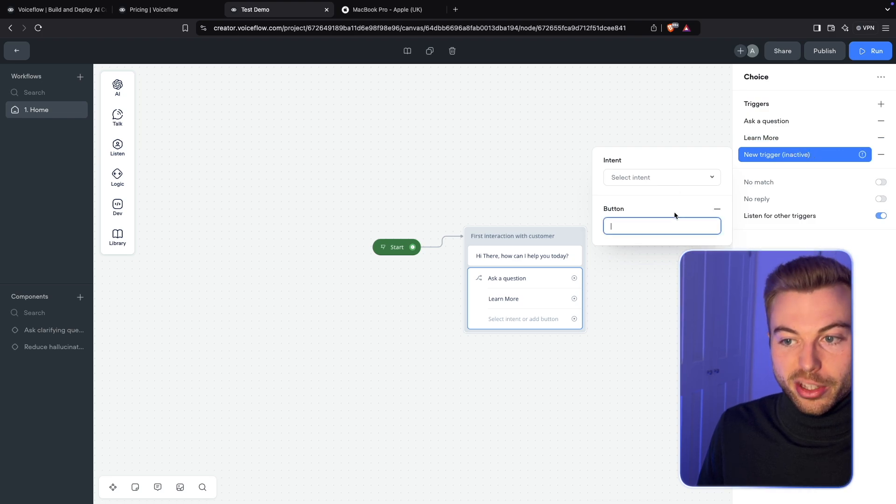
{"action": "type", "text": "Nothing, goodbye"}
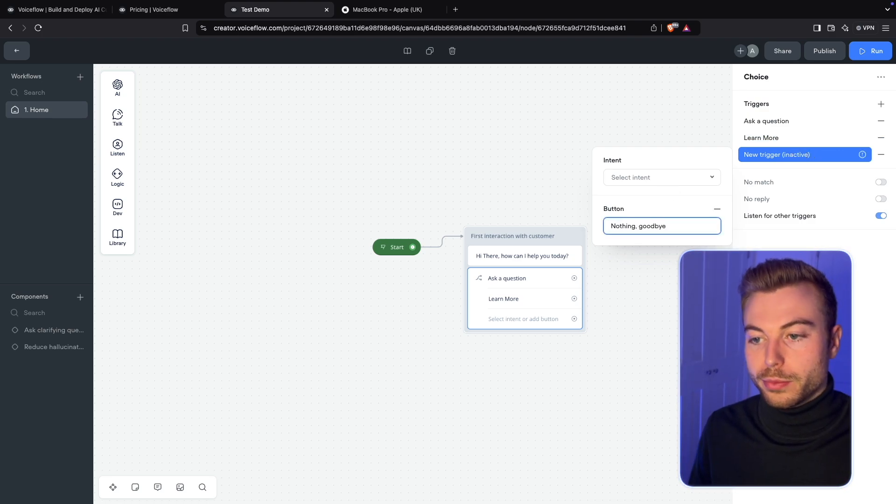
{"action": "left_click", "coordinate": [615, 377]}
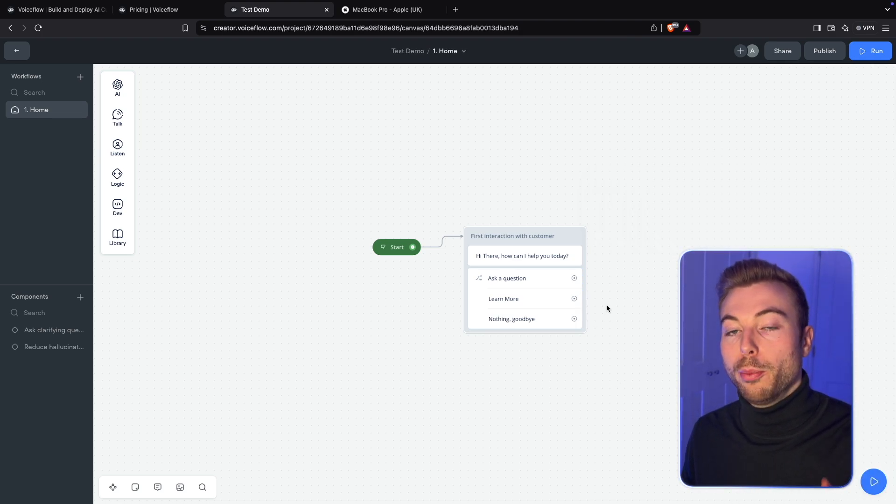
Run a test of the Home workflow, choose the "Ask a question" reply and return to the canvas
{"action": "scroll", "coordinate": [616, 262], "scroll_direction": "down", "scroll_amount": 2}
{"action": "scroll", "coordinate": [616, 261], "scroll_direction": "right", "scroll_amount": 2}
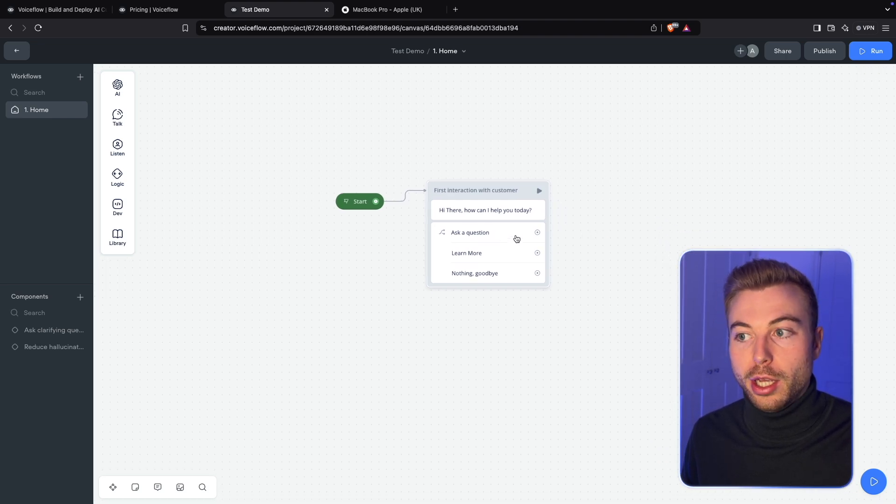
{"action": "left_click", "coordinate": [881, 57]}
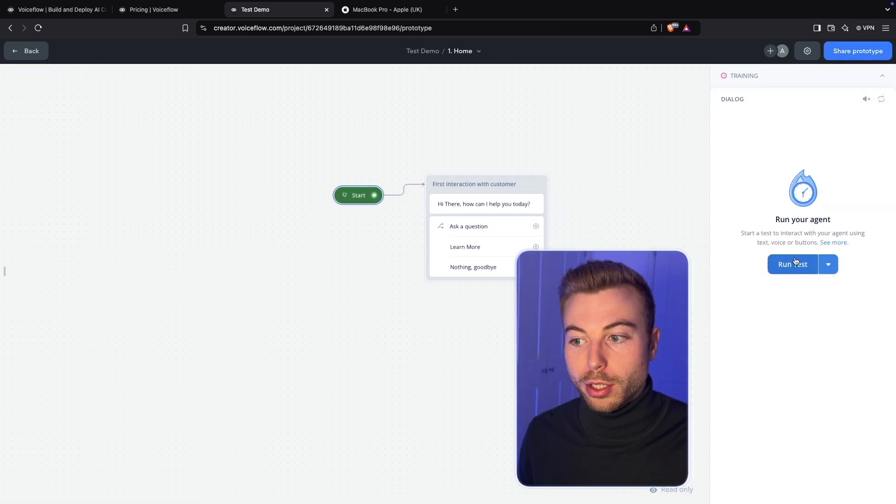
{"action": "left_click", "coordinate": [794, 256]}
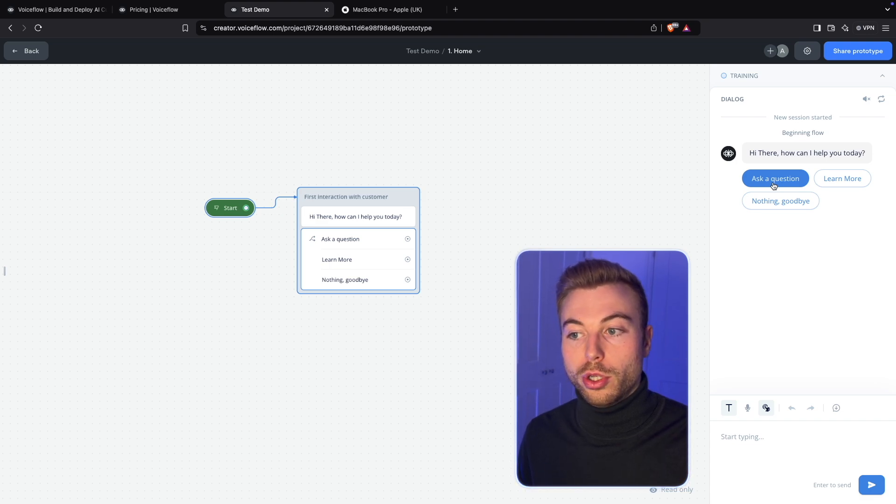
{"action": "left_click", "coordinate": [773, 182]}
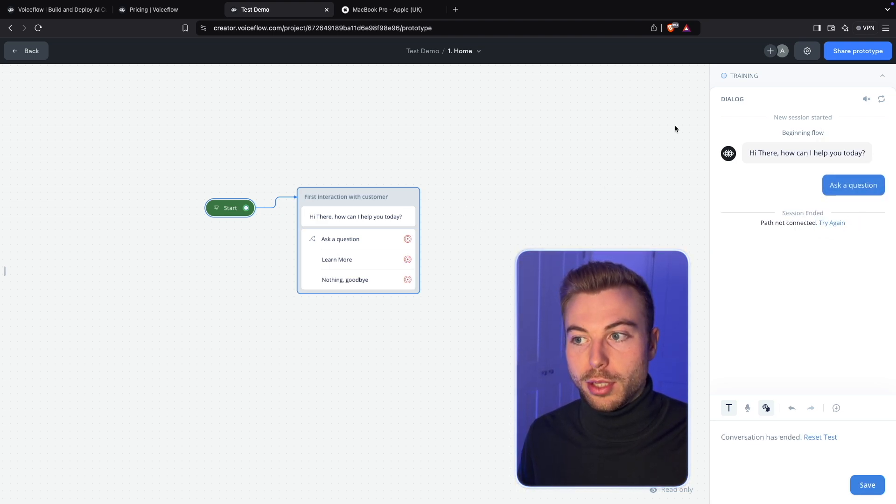
{"action": "key", "text": "Escape"}
Place a new Message block beside the greeting block and name it "Confirm that customer wants to ask question"
{"action": "mouse_move", "coordinate": [124, 116]}
{"action": "left_click_drag", "start_coordinate": [161, 115], "coordinate": [434, 244]}
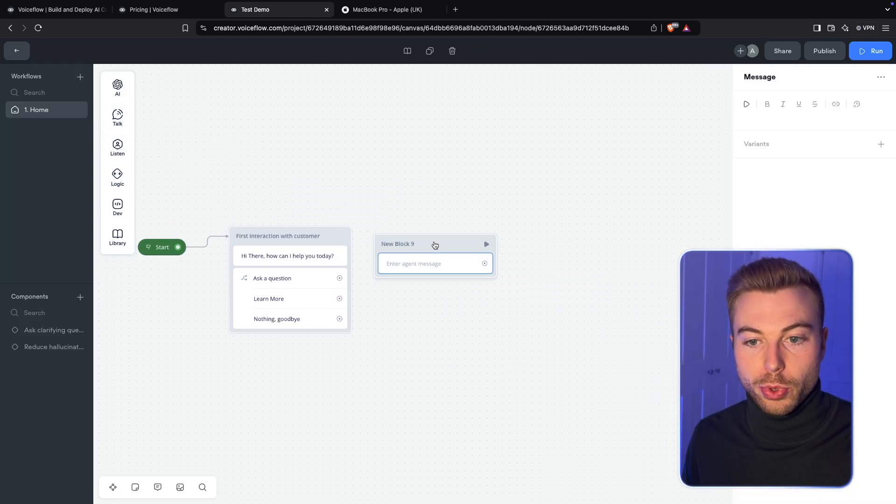
{"action": "double_click", "coordinate": [393, 240]}
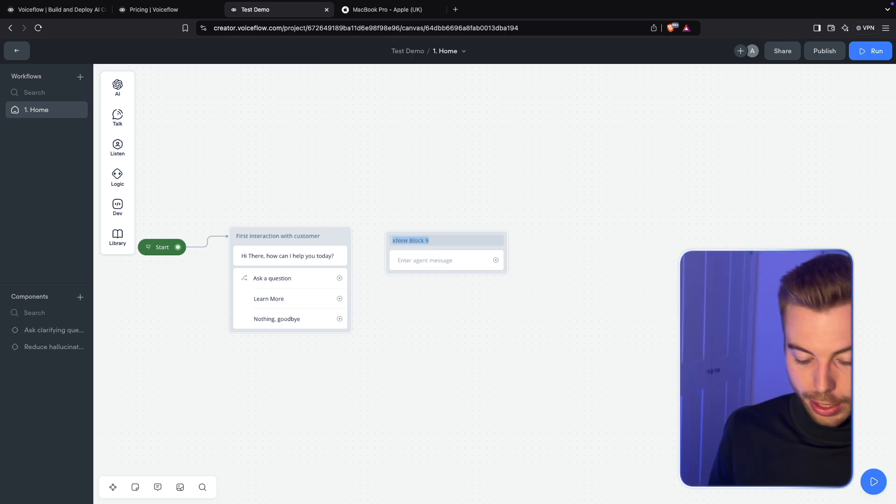
{"action": "type", "text": "Confirm"}
{"action": "type", "text": " that cust"}
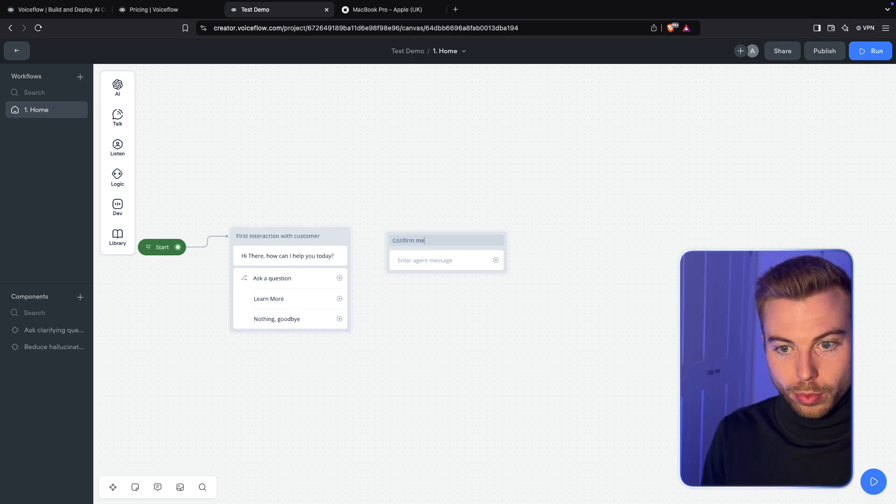
{"action": "type", "text": "omer wa"}
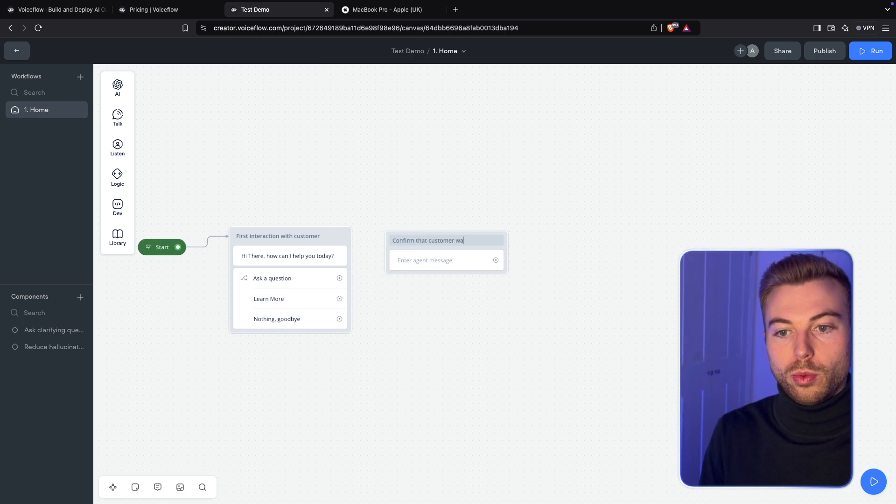
{"action": "type", "text": "nts to ask question"}
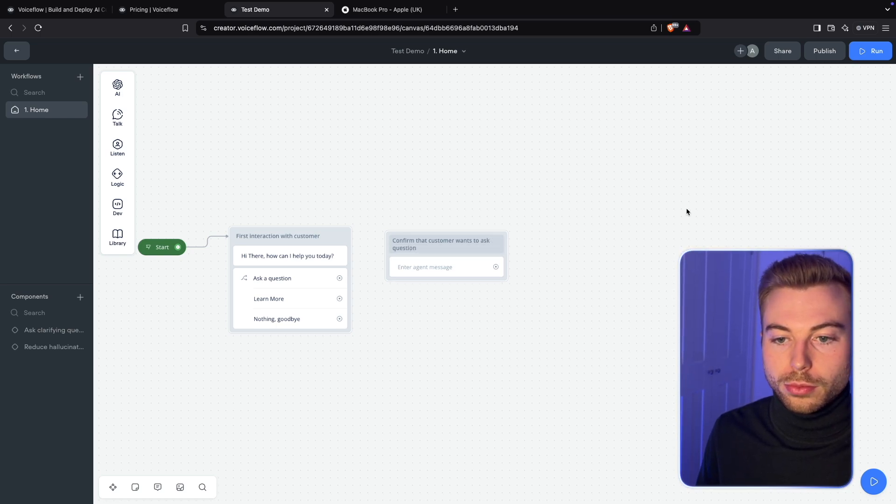
Enter "Great! - it looks like you want to ask some questions about the macbook pro." as the confirmation block's message
{"action": "left_click", "coordinate": [451, 269]}
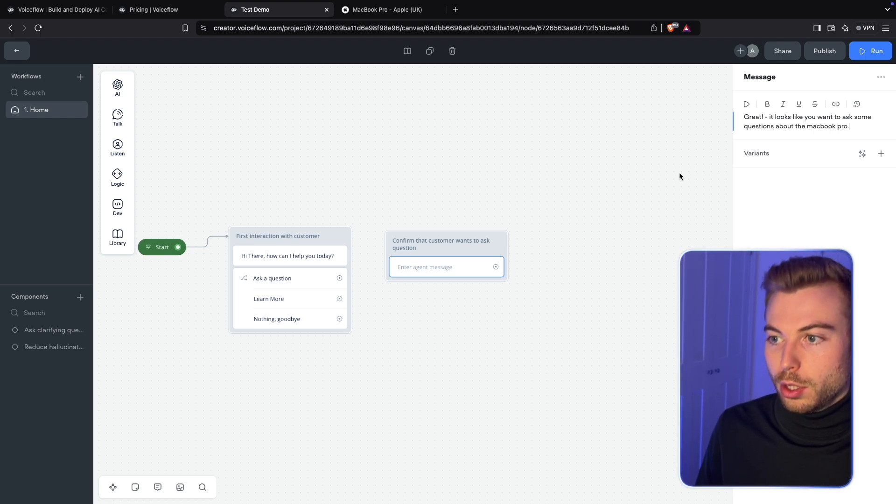
{"action": "left_click", "coordinate": [563, 194]}
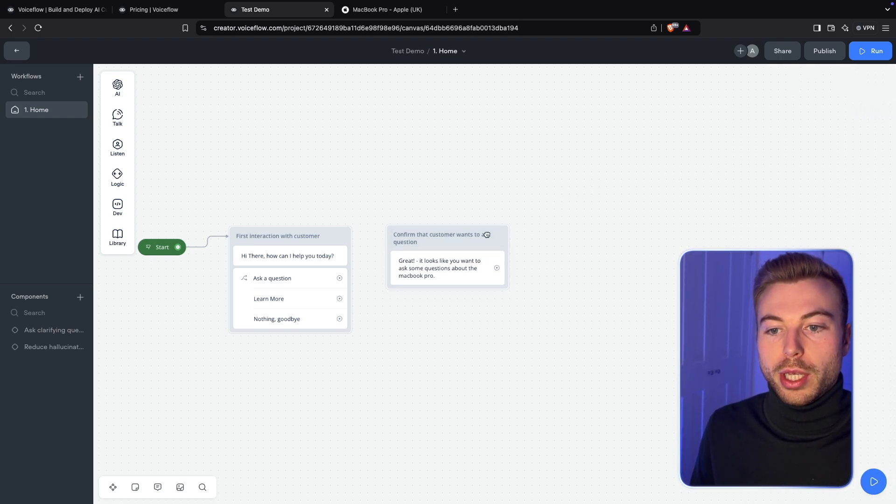
Add a second message reading "Please enter your question below and I'll do my best to respond to it!" and connect "Ask a question" to the block
{"action": "mouse_move", "coordinate": [120, 122]}
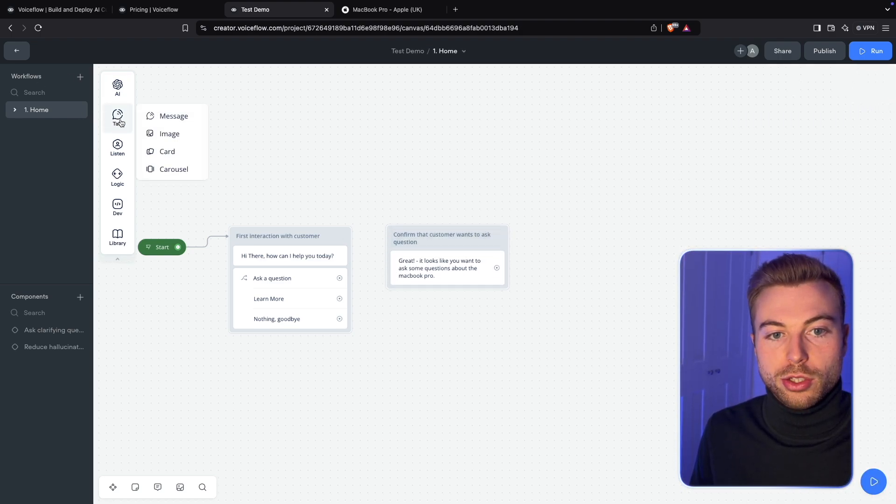
{"action": "left_click_drag", "start_coordinate": [174, 116], "coordinate": [427, 295]}
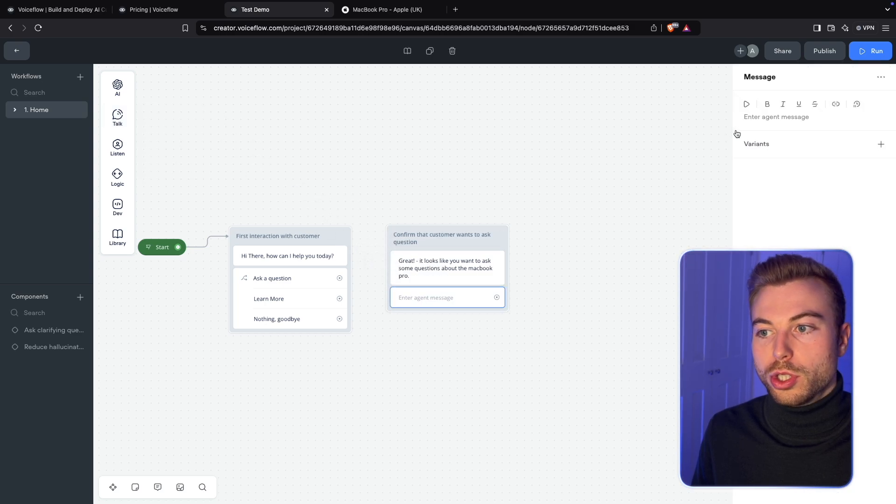
{"action": "type", "text": "Please enter your question below and I'll do my best to respond to it!"}
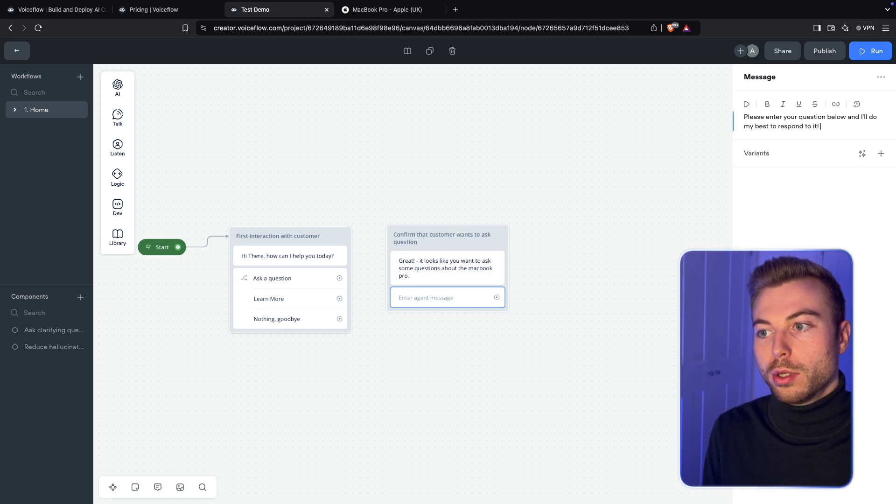
{"action": "left_click", "coordinate": [508, 206]}
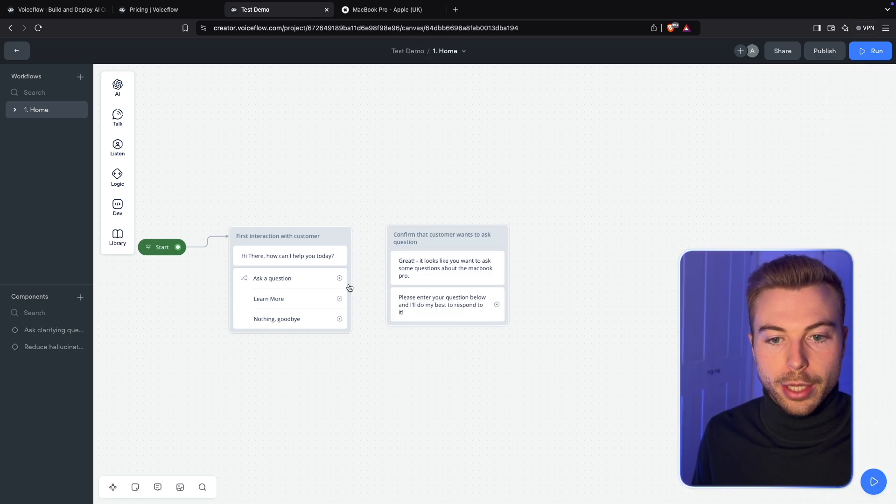
{"action": "left_click_drag", "start_coordinate": [339, 278], "coordinate": [402, 243]}
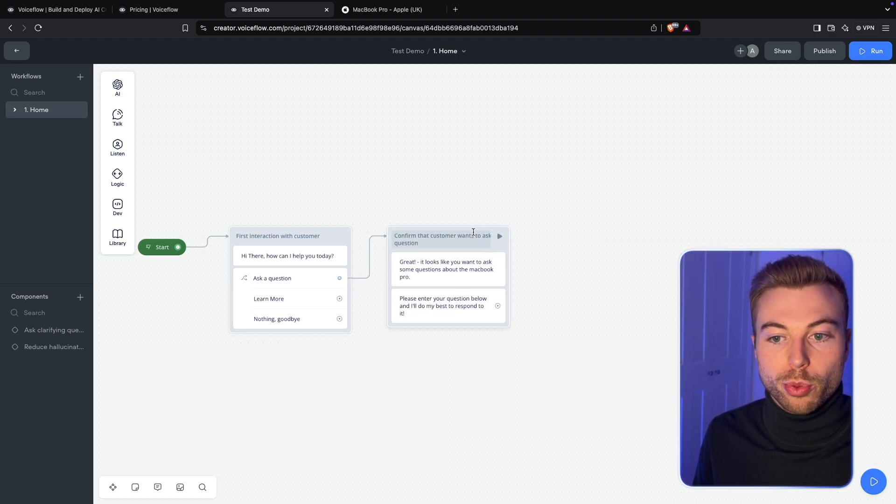
Try the pink colour theme on the confirmation block and restore its grey theme
{"action": "right_click", "coordinate": [474, 232]}
{"action": "mouse_move", "coordinate": [514, 246]}
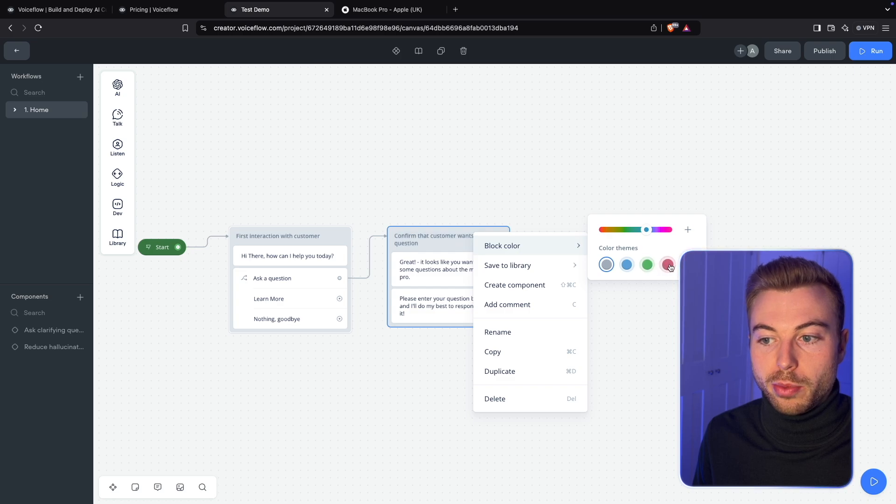
{"action": "left_click", "coordinate": [669, 266]}
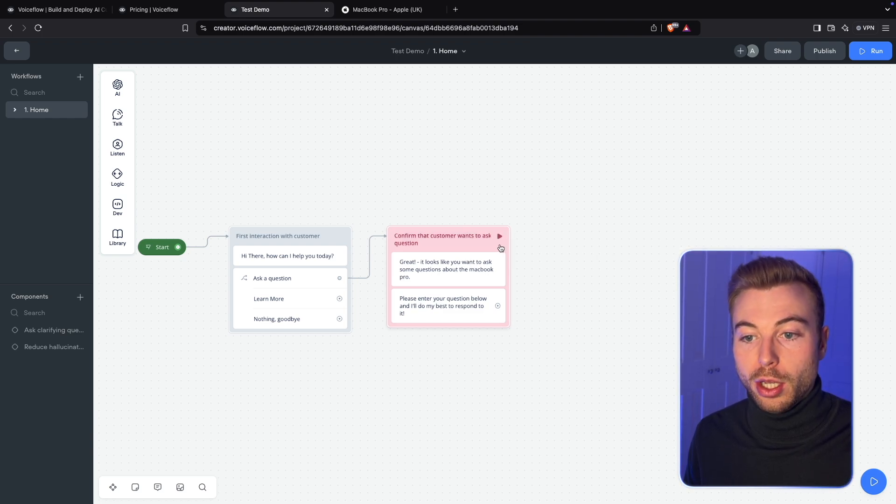
{"action": "right_click", "coordinate": [497, 242]}
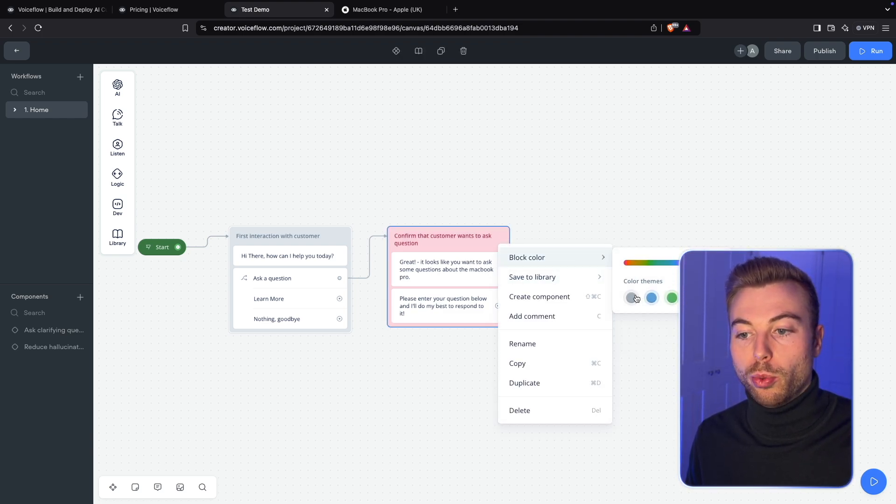
{"action": "left_click", "coordinate": [630, 297]}
Set the block colour of "First interaction with customer" to the green theme
{"action": "left_click", "coordinate": [332, 236]}
{"action": "right_click", "coordinate": [332, 238]}
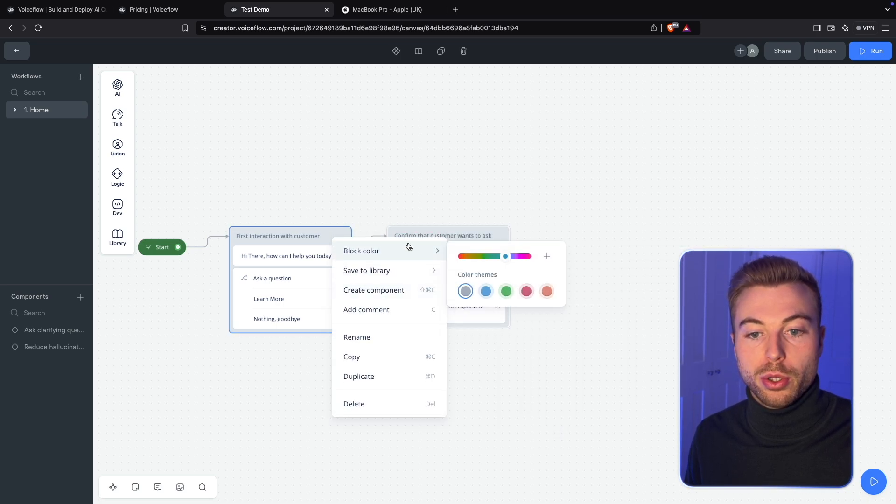
{"action": "left_click", "coordinate": [506, 289]}
{"action": "left_click", "coordinate": [481, 182]}
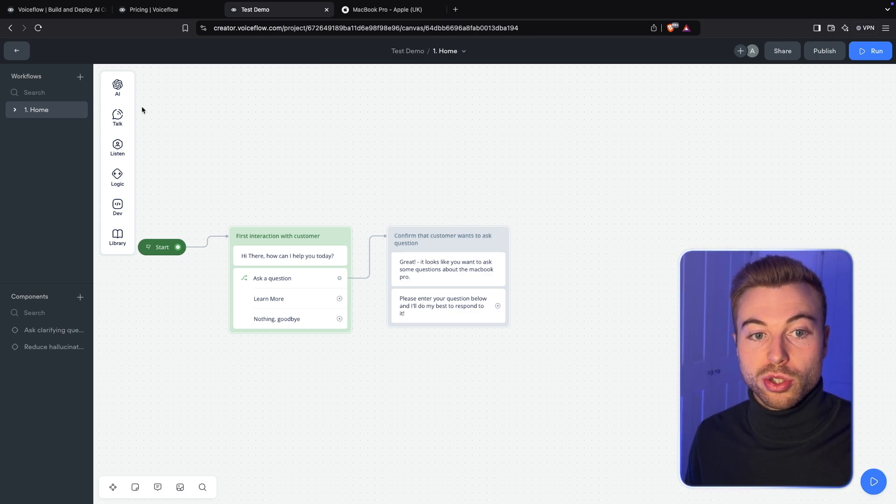
Add a Capture block named "Capture user response" after the confirmation block and connect the "Please enter your question below" message to it
{"action": "mouse_move", "coordinate": [125, 174]}
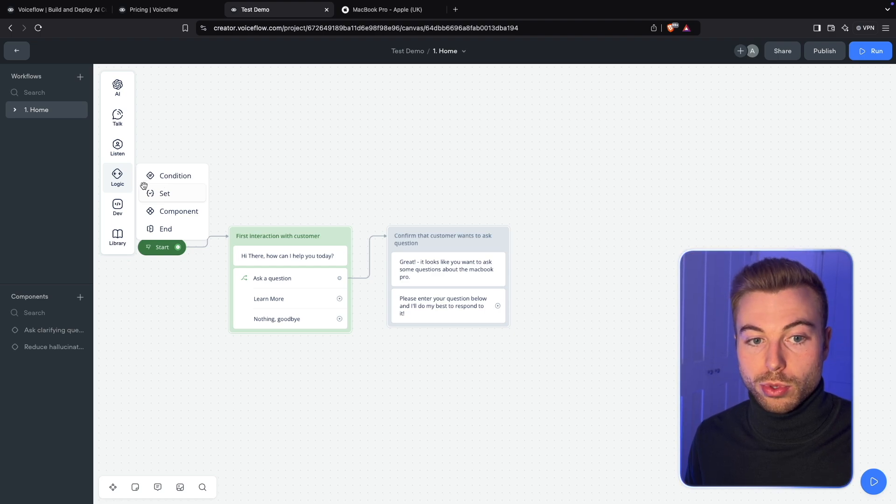
{"action": "mouse_move", "coordinate": [120, 145]}
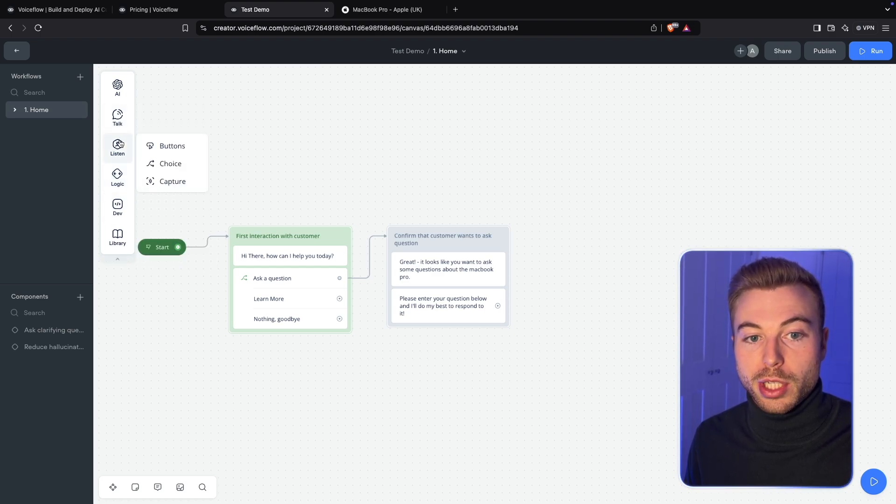
{"action": "left_click_drag", "start_coordinate": [176, 181], "coordinate": [589, 249]}
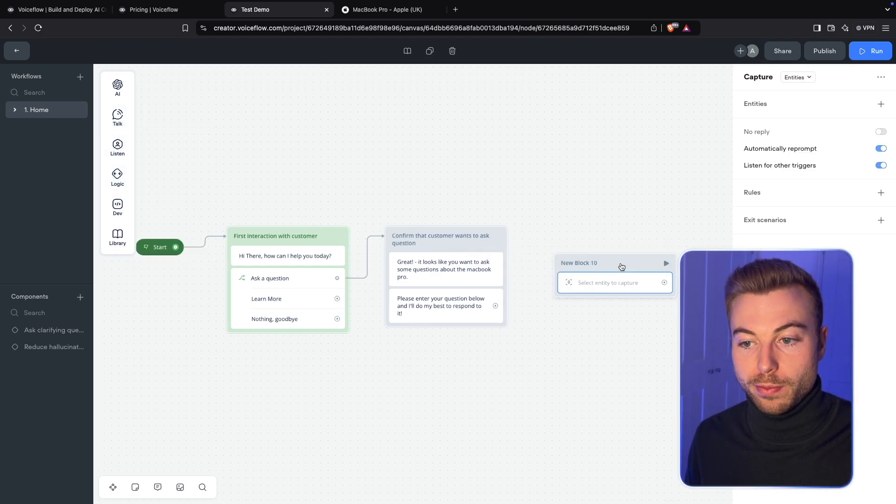
{"action": "double_click", "coordinate": [609, 236]}
{"action": "type", "text": "Capture us"}
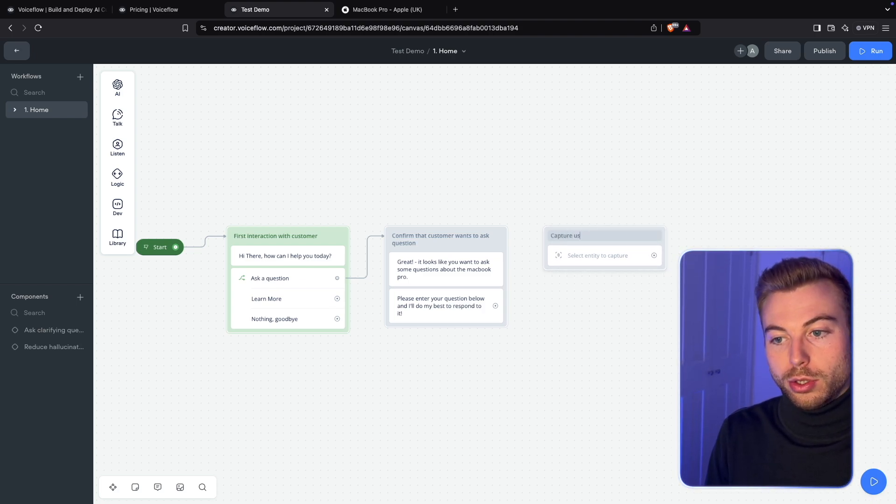
{"action": "type", "text": "er response"}
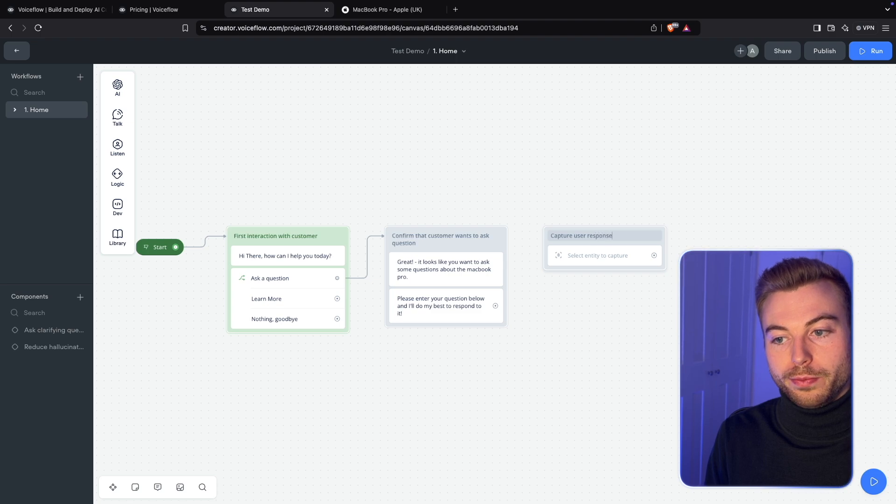
{"action": "left_click_drag", "start_coordinate": [495, 305], "coordinate": [564, 234]}
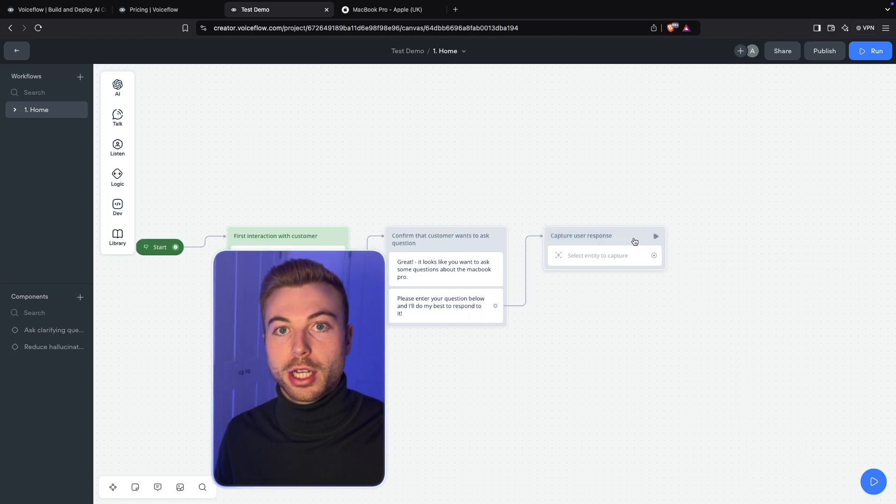
Set the block colour of "Capture user response" to the pink theme
{"action": "left_click", "coordinate": [634, 241]}
{"action": "right_click", "coordinate": [635, 234]}
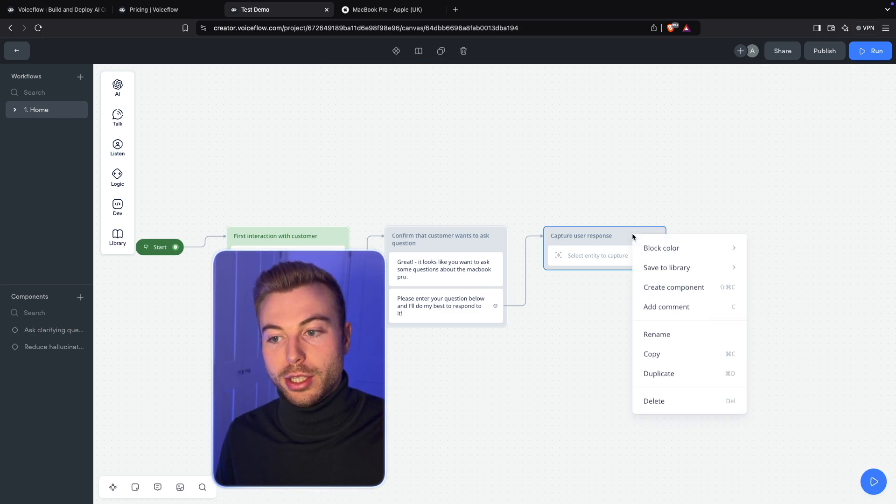
{"action": "mouse_move", "coordinate": [682, 248]}
{"action": "left_click", "coordinate": [826, 288]}
{"action": "left_click", "coordinate": [478, 312]}
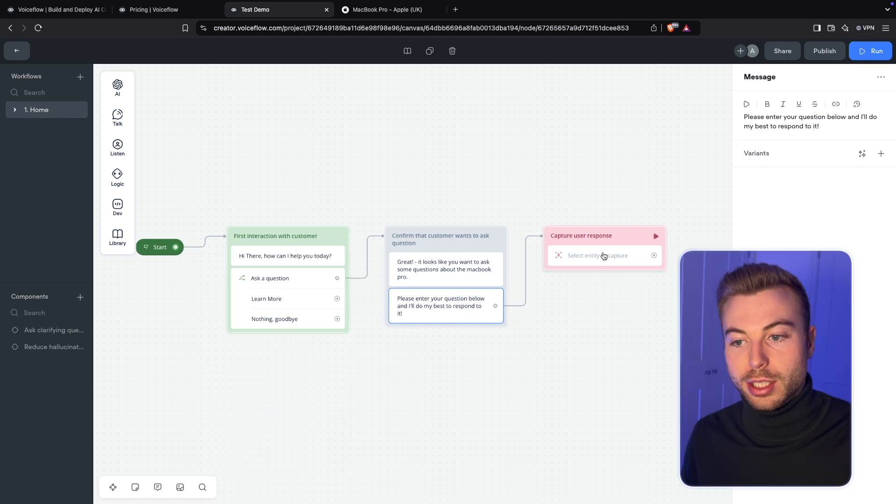
Set the capture step in "Capture user response" to save the entire user reply to last_utterance
{"action": "left_click", "coordinate": [599, 255]}
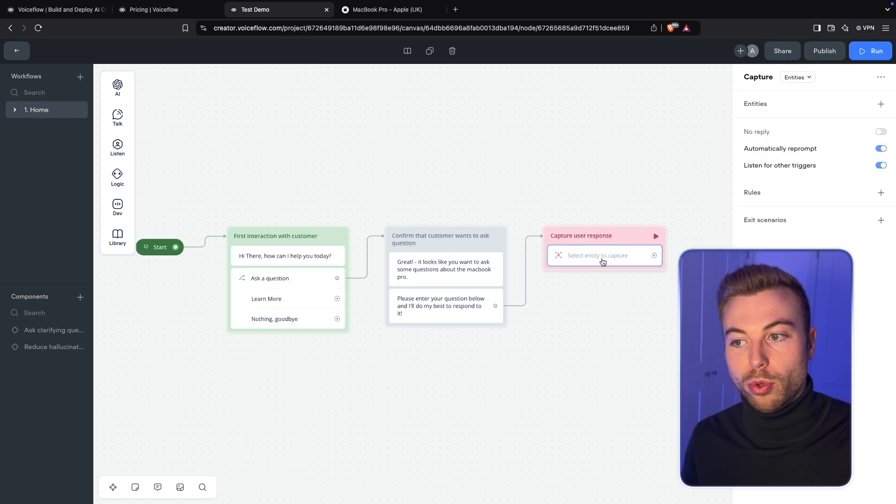
{"action": "left_click", "coordinate": [799, 79]}
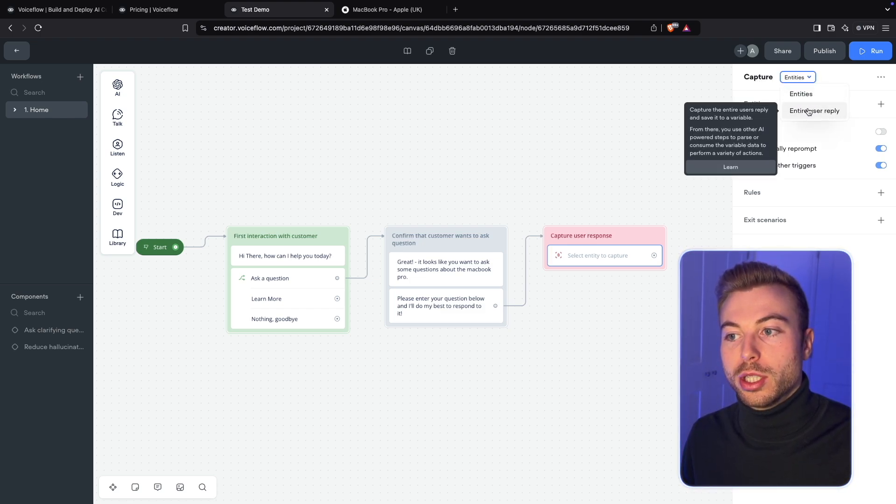
{"action": "left_click", "coordinate": [827, 111]}
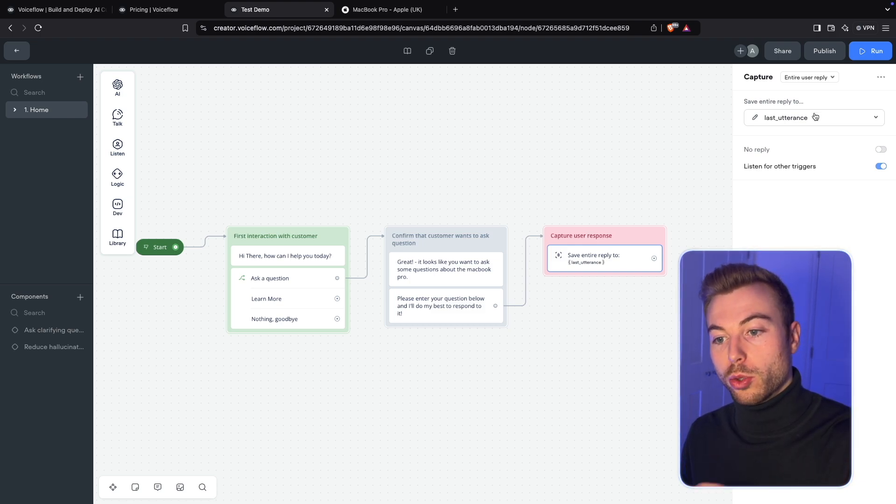
{"action": "left_click", "coordinate": [674, 177]}
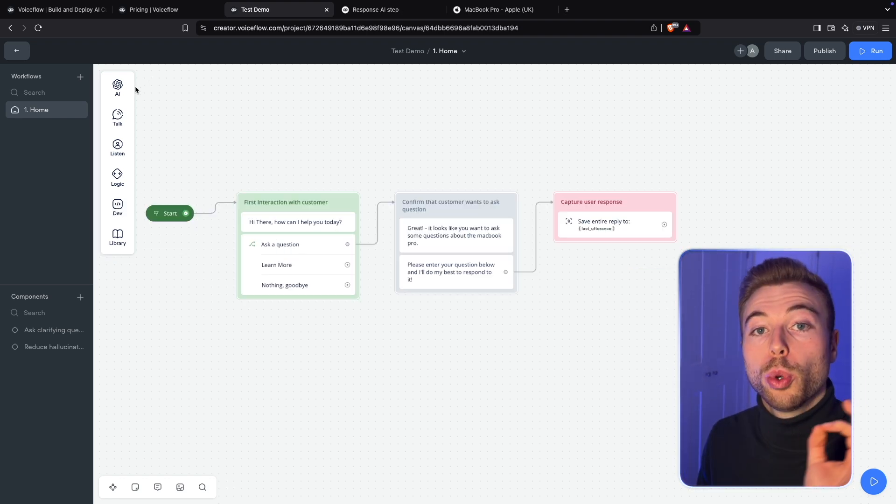
Add a Response AI block named "Response to customer" and connect the "Capture user response" block to it
{"action": "mouse_move", "coordinate": [121, 94]}
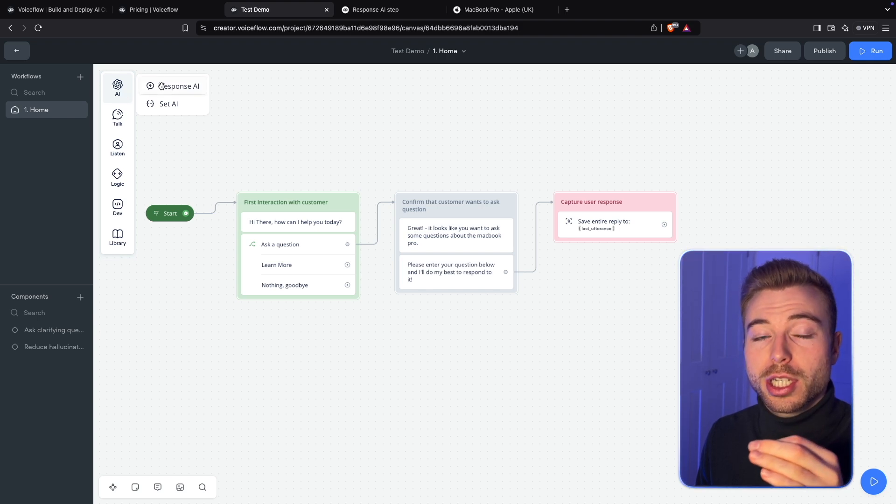
{"action": "left_click_drag", "start_coordinate": [704, 147], "coordinate": [760, 202]}
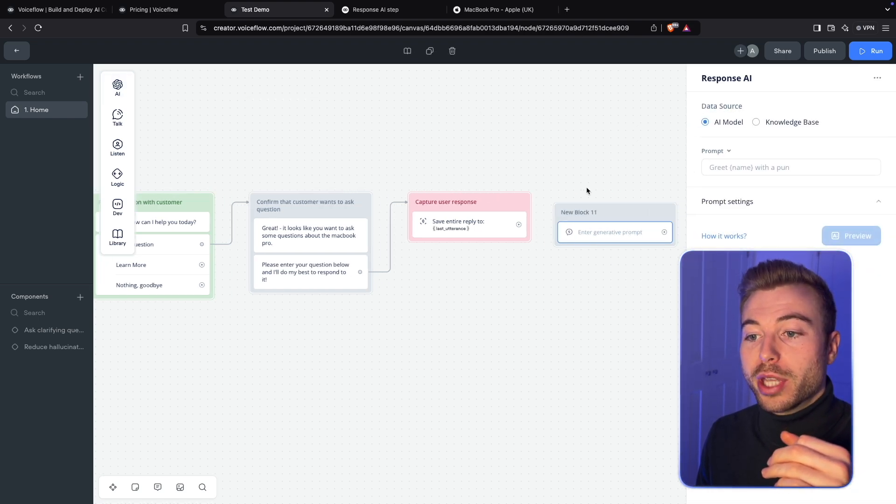
{"action": "left_click_drag", "start_coordinate": [640, 218], "coordinate": [651, 209]}
{"action": "left_click_drag", "start_coordinate": [526, 227], "coordinate": [578, 212]}
{"action": "double_click", "coordinate": [590, 205]}
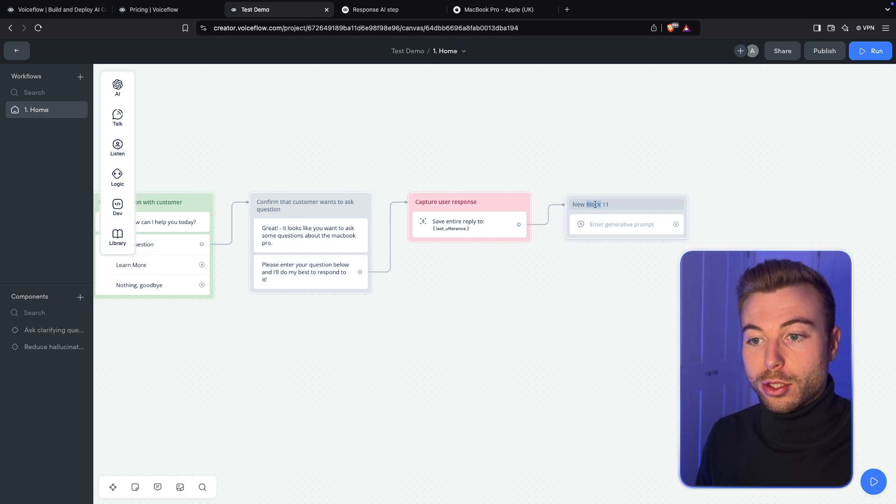
{"action": "type", "text": "Response to customer"}
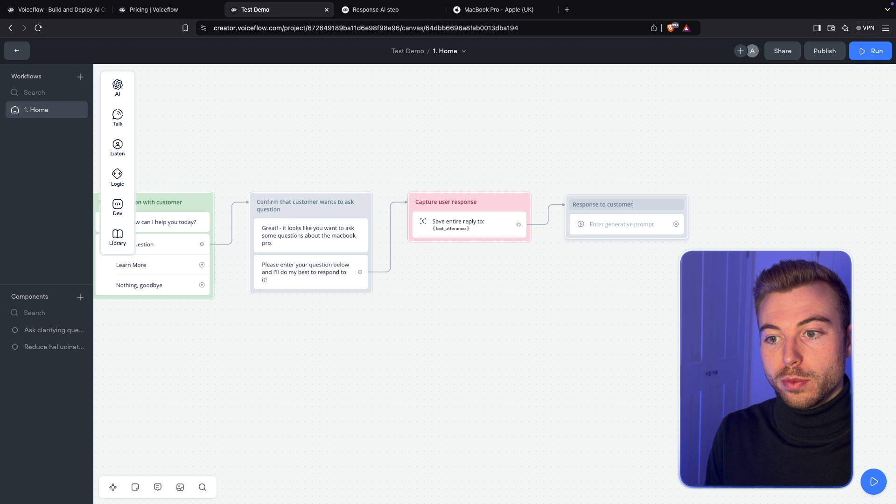
Set the Response AI data source to Knowledge Base and use the {last_utterance} variable as its question
{"action": "left_click", "coordinate": [612, 226]}
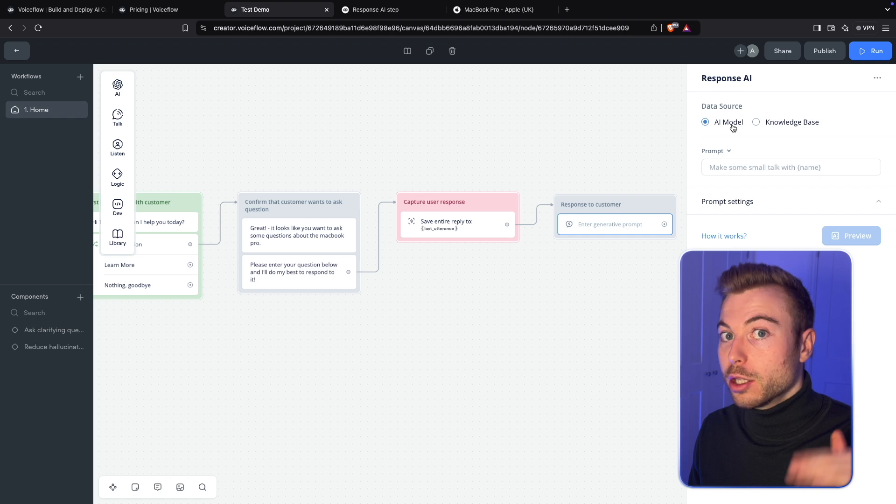
{"action": "left_click", "coordinate": [759, 123]}
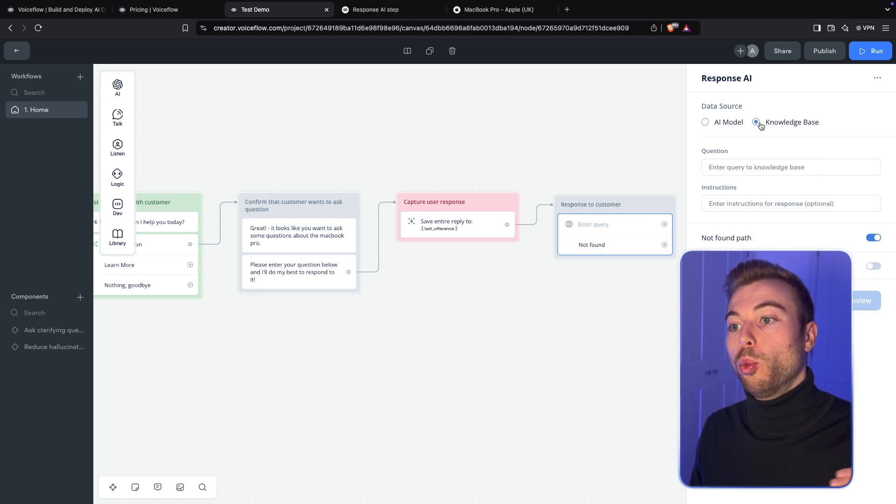
{"action": "left_click", "coordinate": [761, 168]}
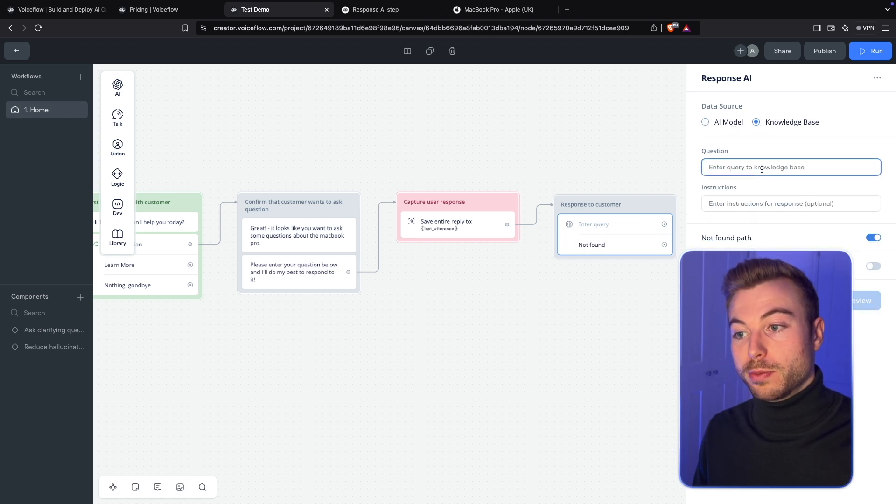
{"action": "type", "text": "{"}
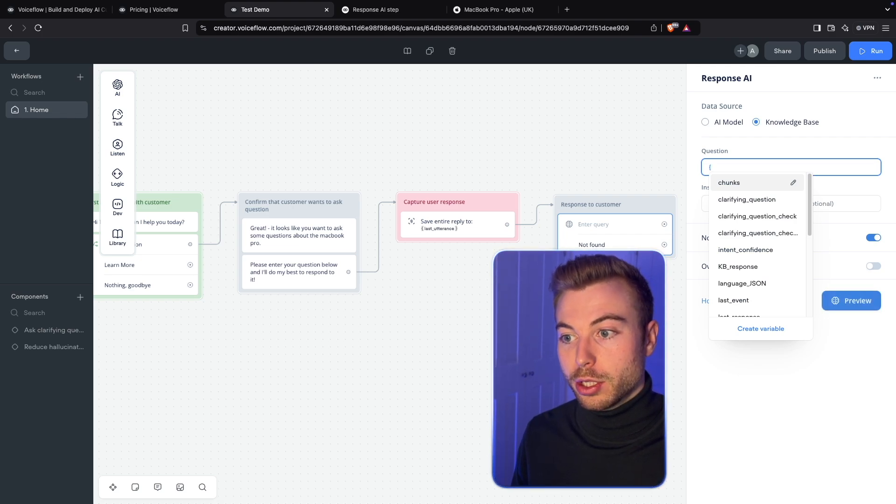
{"action": "type", "text": "user"}
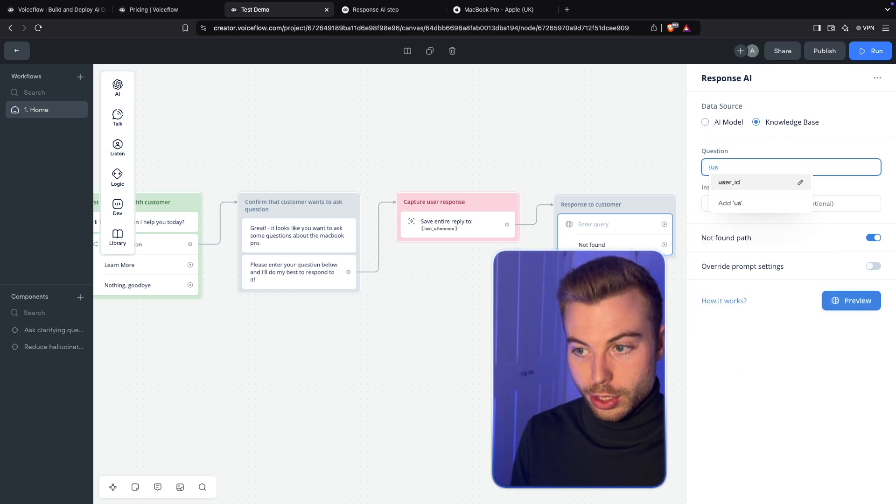
{"action": "key", "text": "BackSpace"}
{"action": "key", "text": "BackSpace"}
{"action": "key", "text": "BackSpace"}
{"action": "key", "text": "BackSpace"}
{"action": "type", "text": "kb"}
{"action": "key", "text": "BackSpace"}
{"action": "key", "text": "BackSpace"}
{"action": "type", "text": "last"}
{"action": "key", "text": "Down"}
{"action": "key", "text": "Down"}
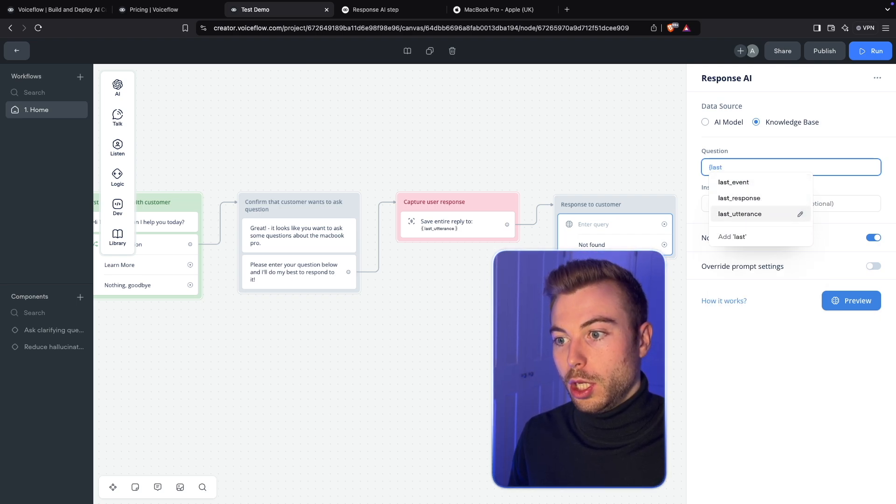
{"action": "left_click", "coordinate": [765, 212]}
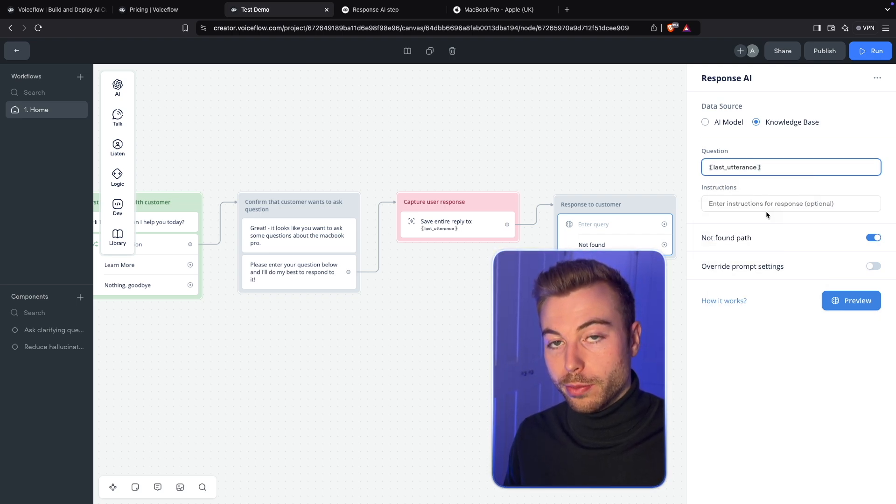
Enter the response instructions "Answer the users question:" followed by the {last_utterance} variable on a new line
{"action": "left_click", "coordinate": [761, 202]}
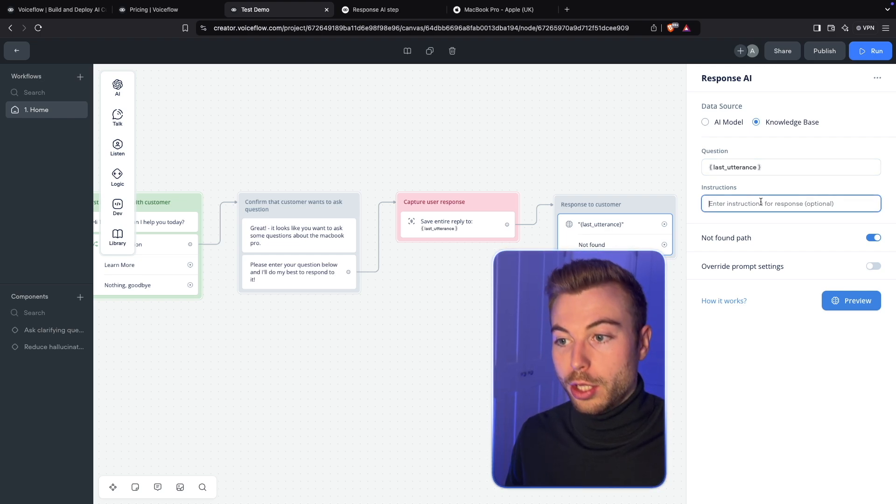
{"action": "type", "text": "Answer the users quest"}
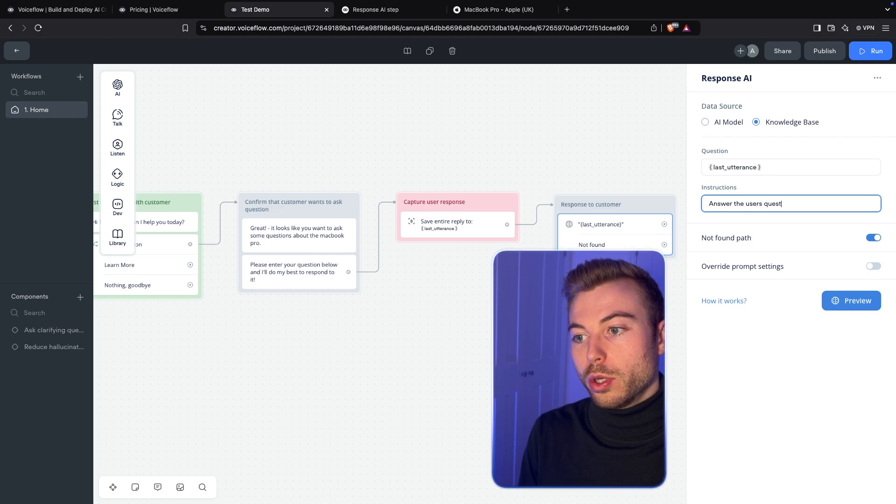
{"action": "type", "text": "ion:"}
{"action": "key", "text": "shift+Return"}
{"action": "type", "text": "{"}
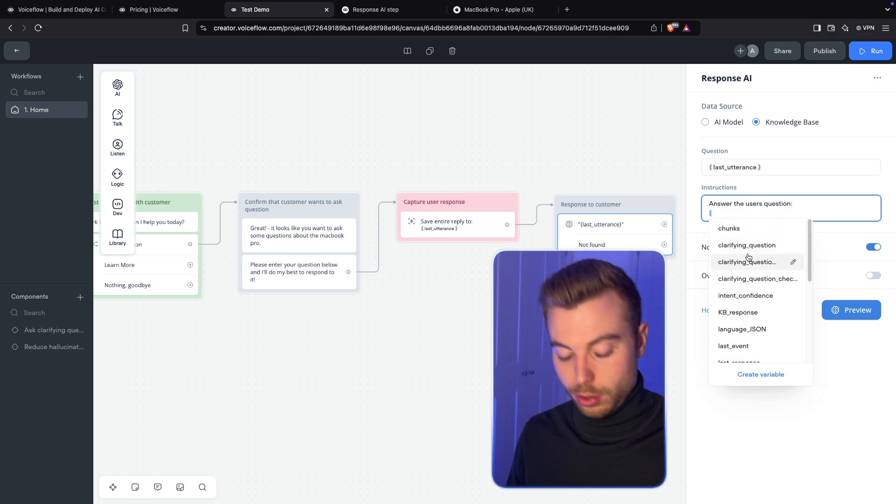
{"action": "type", "text": "user"}
{"action": "key", "text": "BackSpace"}
{"action": "type", "text": "la"}
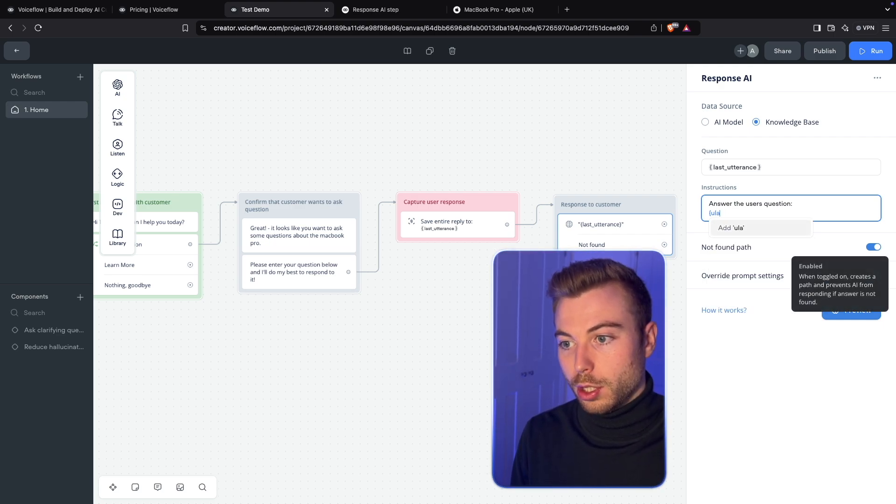
{"action": "key", "text": "BackSpace"}
{"action": "key", "text": "BackSpace"}
{"action": "type", "text": "last"}
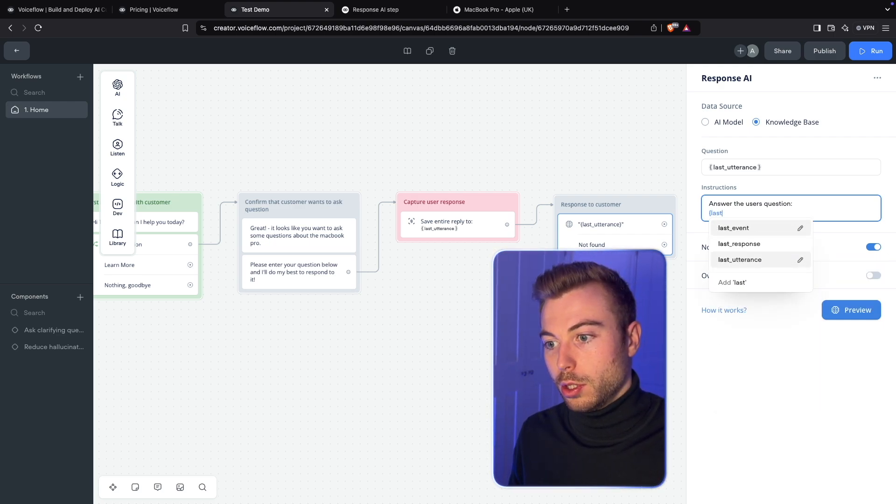
{"action": "left_click", "coordinate": [748, 258]}
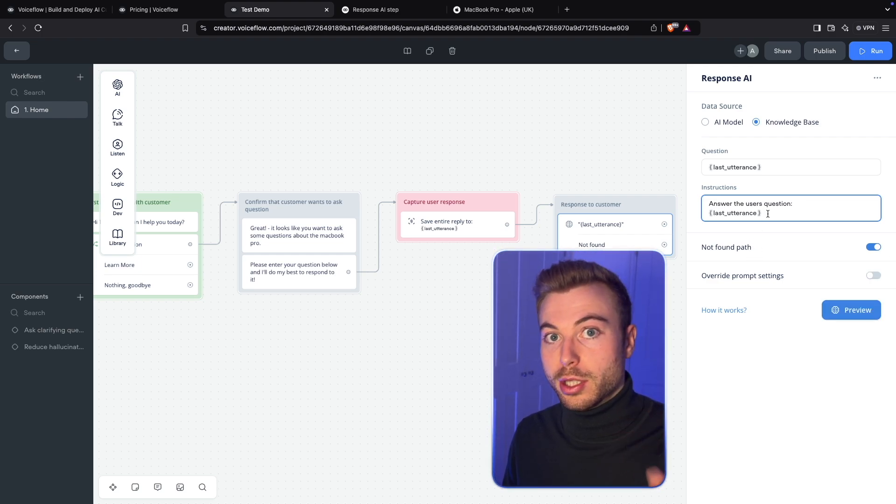
Override the Response AI prompt settings with the GPT-4o model, temperature 0.50 and 250 max tokens
{"action": "mouse_move", "coordinate": [767, 253]}
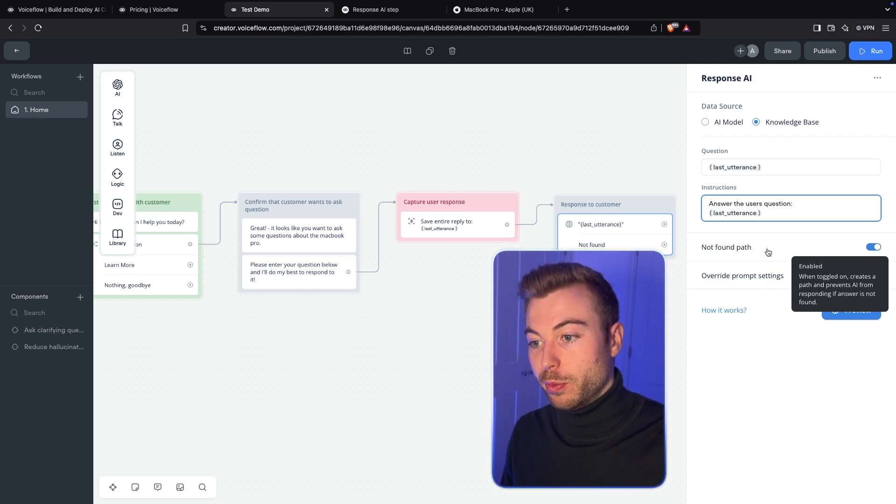
{"action": "mouse_move", "coordinate": [740, 279]}
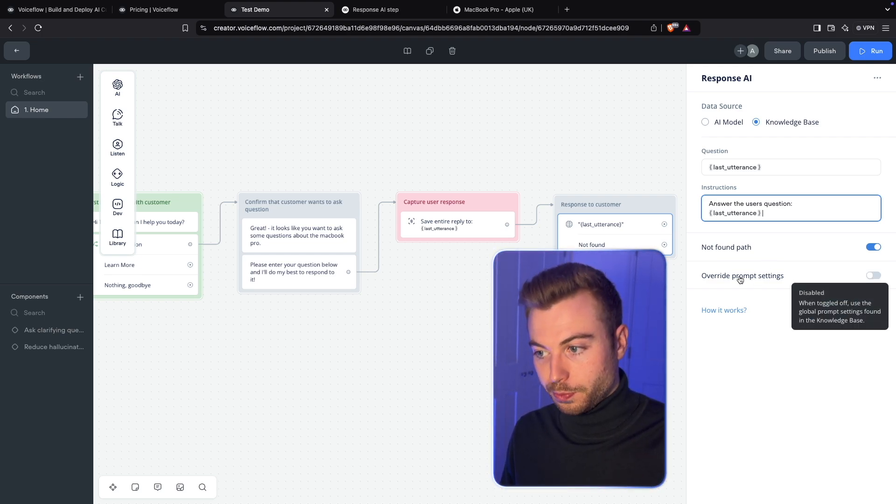
{"action": "left_click", "coordinate": [788, 279]}
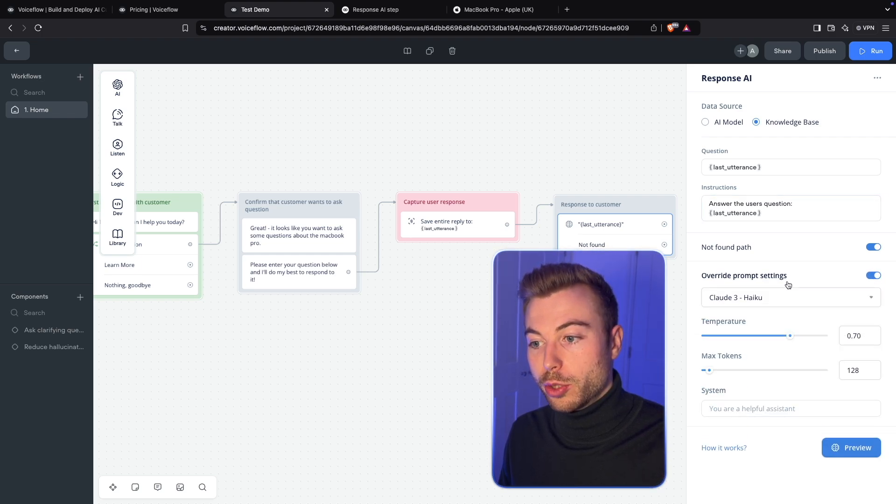
{"action": "left_click", "coordinate": [787, 299]}
{"action": "left_click", "coordinate": [755, 377]}
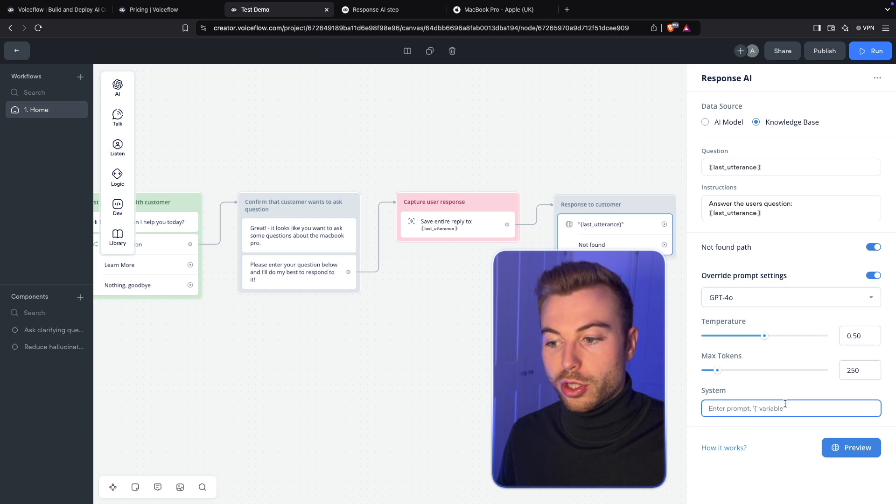
{"action": "left_click", "coordinate": [650, 177]}
Start a test run of the agent and choose "Ask a question" in the conversation
{"action": "left_click_drag", "start_coordinate": [649, 178], "coordinate": [734, 168]}
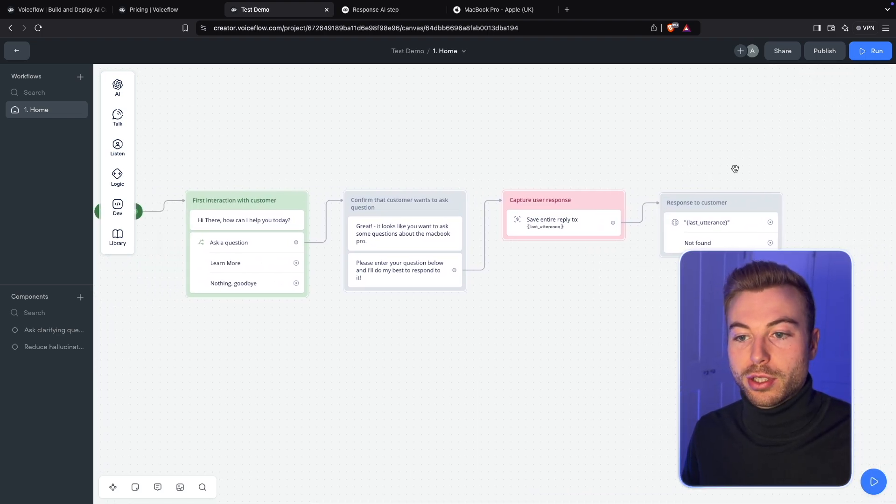
{"action": "left_click", "coordinate": [859, 53]}
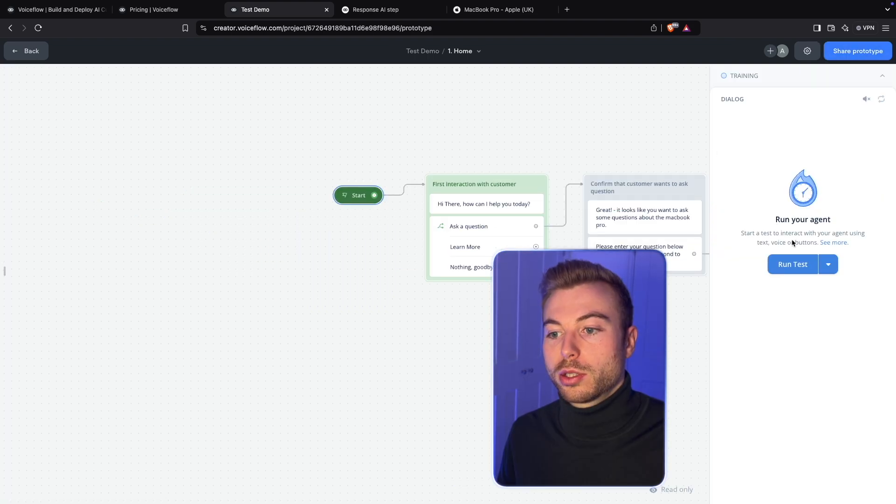
{"action": "left_click", "coordinate": [790, 257]}
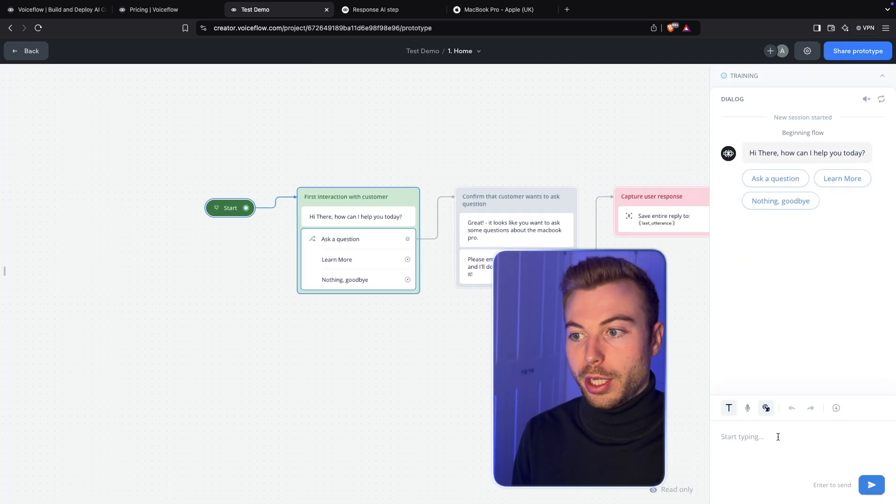
{"action": "left_click", "coordinate": [787, 184]}
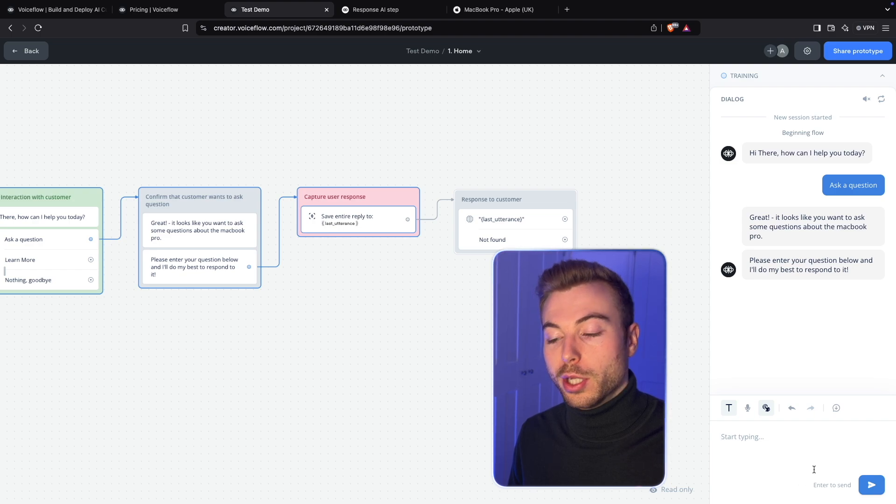
Send the question "When does the macbook come out?" to the agent in the test conversation
{"action": "left_click", "coordinate": [815, 431]}
{"action": "type", "text": "Wh"}
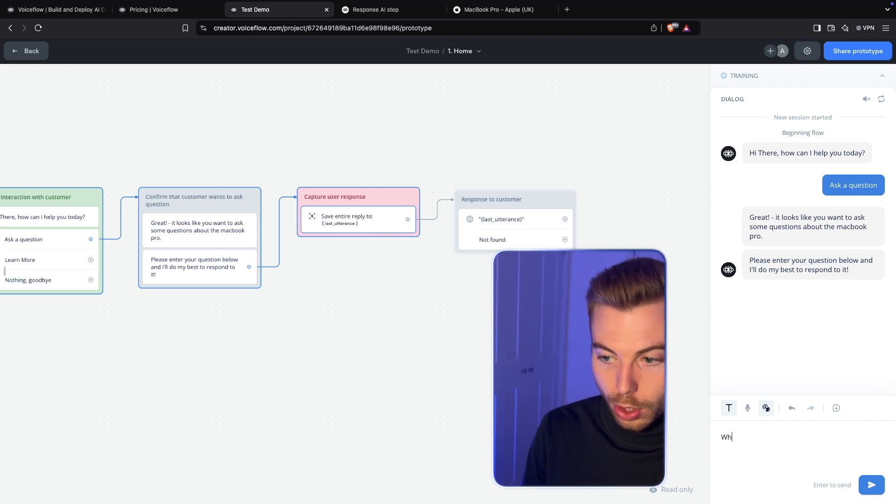
{"action": "type", "text": "en does the macbook come"}
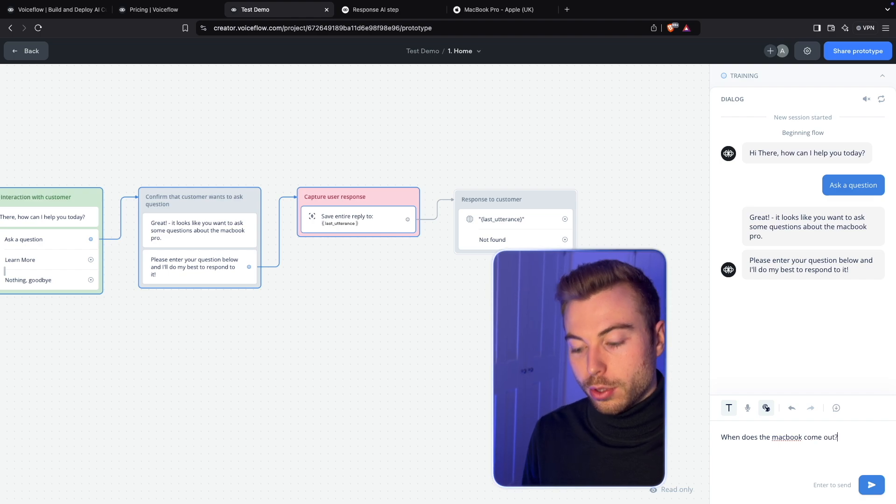
{"action": "type", "text": " out?"}
{"action": "key", "text": "Return"}
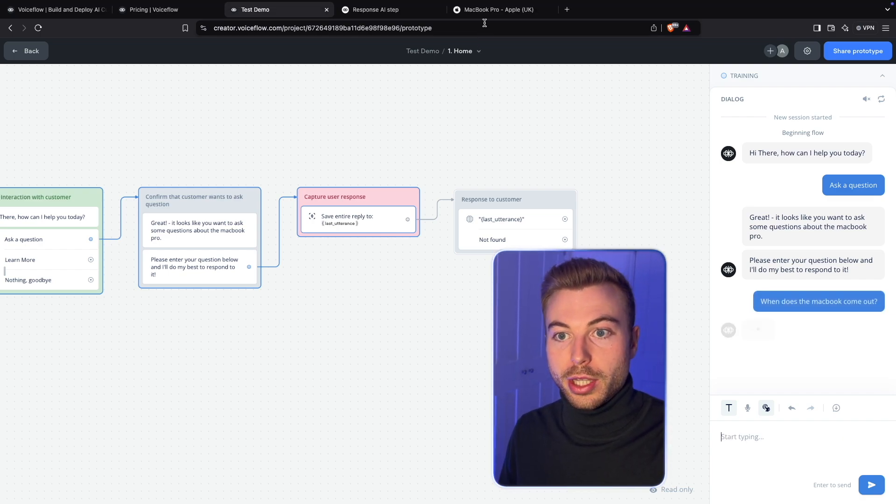
{"action": "left_click", "coordinate": [485, 10]}
{"action": "scroll", "coordinate": [455, 174], "scroll_direction": "up", "scroll_amount": 1}
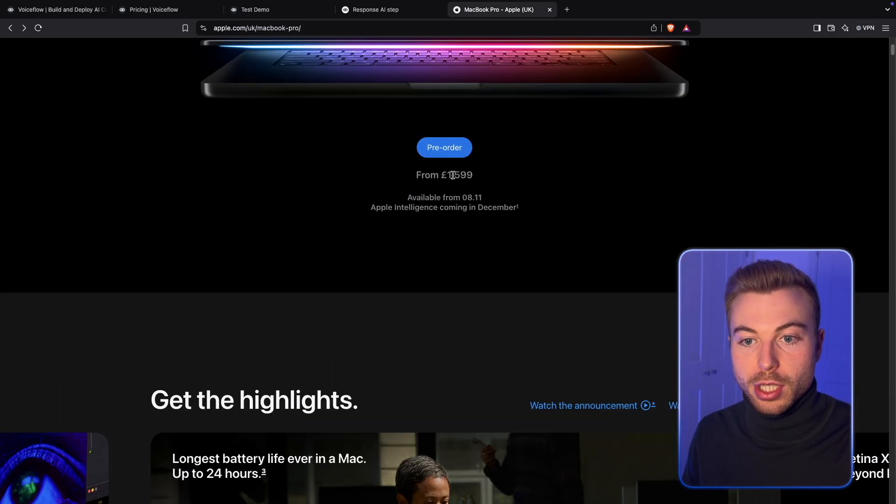
{"action": "left_click_drag", "start_coordinate": [406, 198], "coordinate": [481, 198]}
{"action": "left_click", "coordinate": [468, 200]}
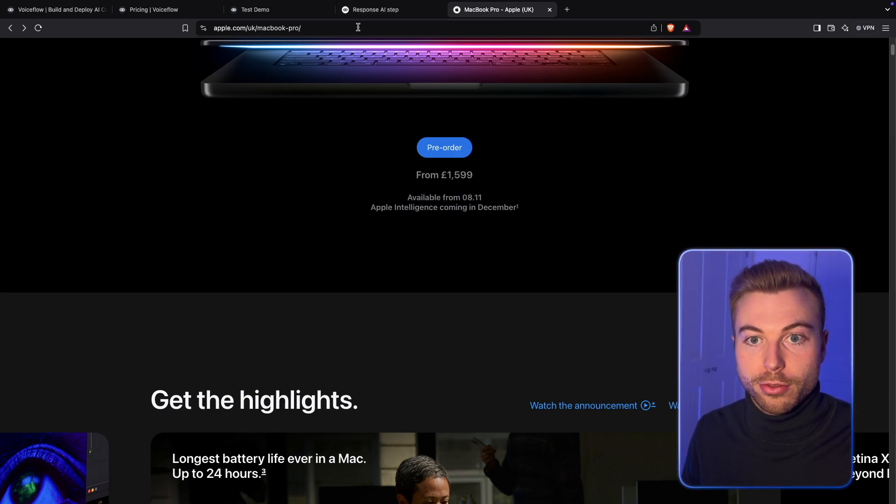
{"action": "left_click", "coordinate": [280, 11]}
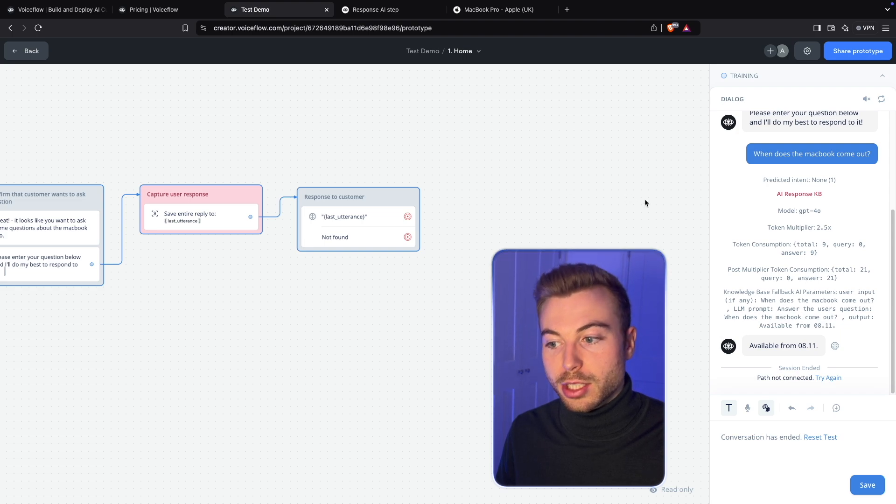
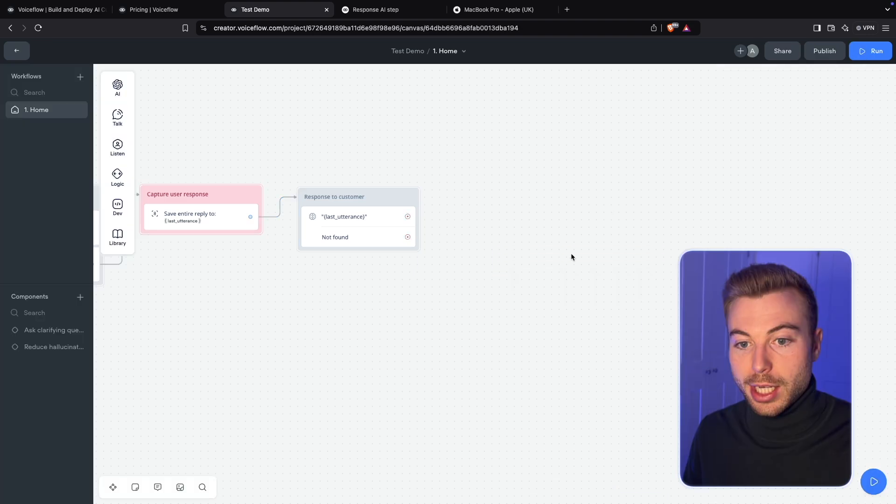
Add a Message block named "Another question?" and connect the {last_utterance} path of "Response to customer" to it
{"action": "left_click_drag", "start_coordinate": [495, 295], "coordinate": [790, 302]}
{"action": "left_click_drag", "start_coordinate": [496, 315], "coordinate": [473, 355]}
{"action": "scroll", "coordinate": [473, 357], "scroll_direction": "right", "scroll_amount": 4}
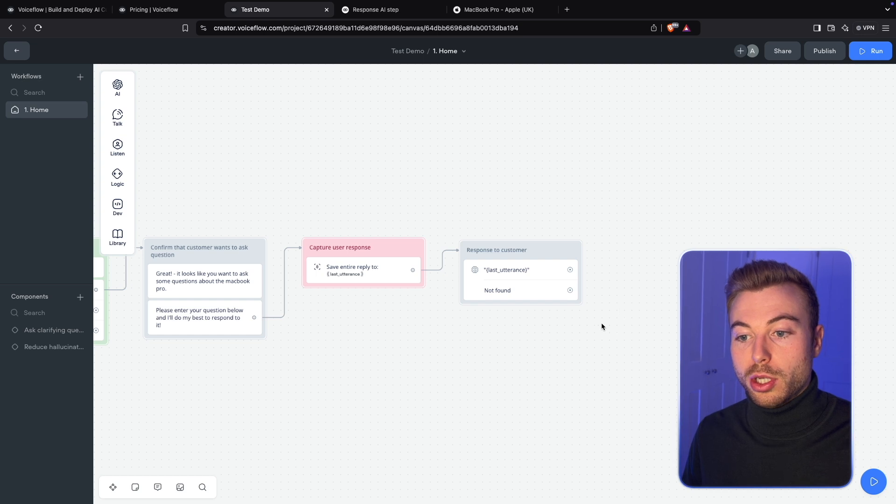
{"action": "mouse_move", "coordinate": [120, 116]}
{"action": "left_click_drag", "start_coordinate": [163, 120], "coordinate": [696, 240]}
{"action": "double_click", "coordinate": [606, 241]}
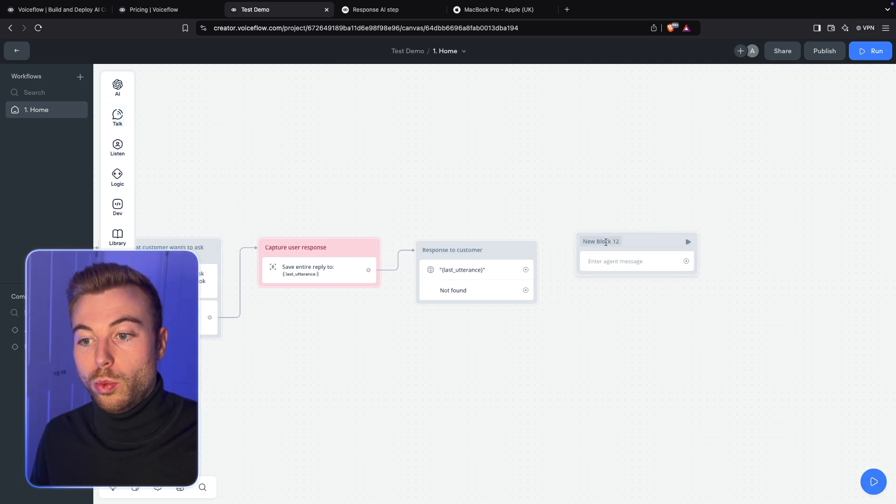
{"action": "type", "text": "Anothe qu"}
{"action": "key", "text": "BackSpace"}
{"action": "key", "text": "BackSpace"}
{"action": "key", "text": "BackSpace"}
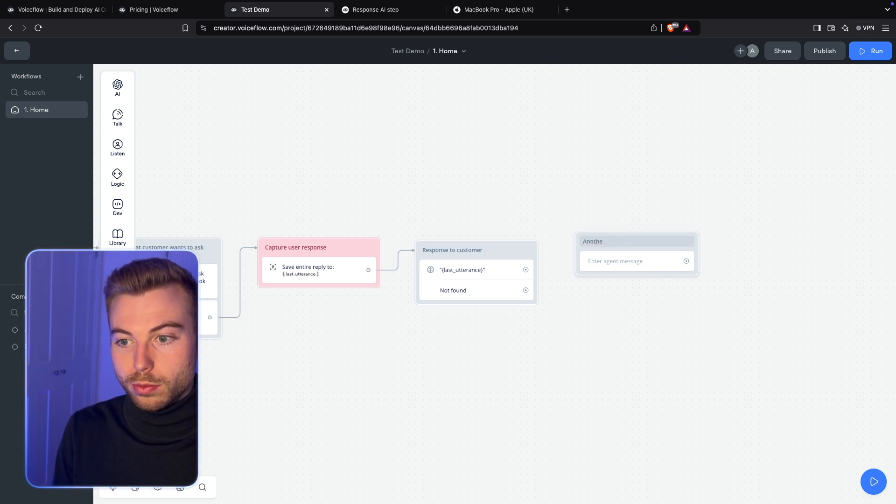
{"action": "type", "text": "r question?"}
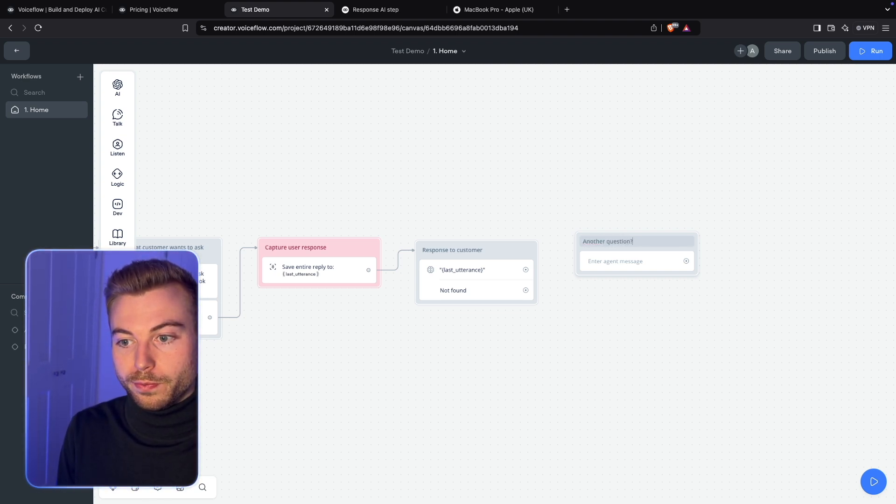
{"action": "left_click", "coordinate": [604, 210]}
{"action": "left_click_drag", "start_coordinate": [593, 253], "coordinate": [599, 261]}
{"action": "left_click_drag", "start_coordinate": [526, 270], "coordinate": [580, 262]}
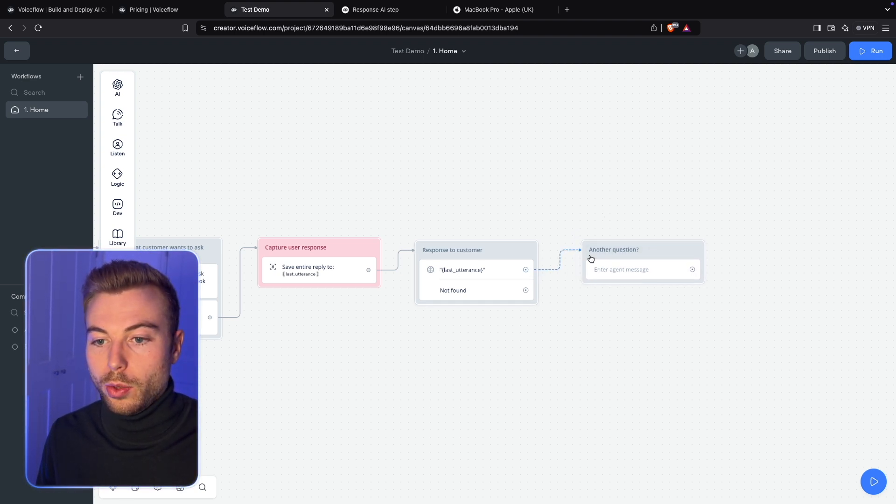
Set the "Another question?" block's message to "Is there another question you'd like to ask me?"
{"action": "left_click", "coordinate": [658, 263]}
{"action": "left_click", "coordinate": [782, 116]}
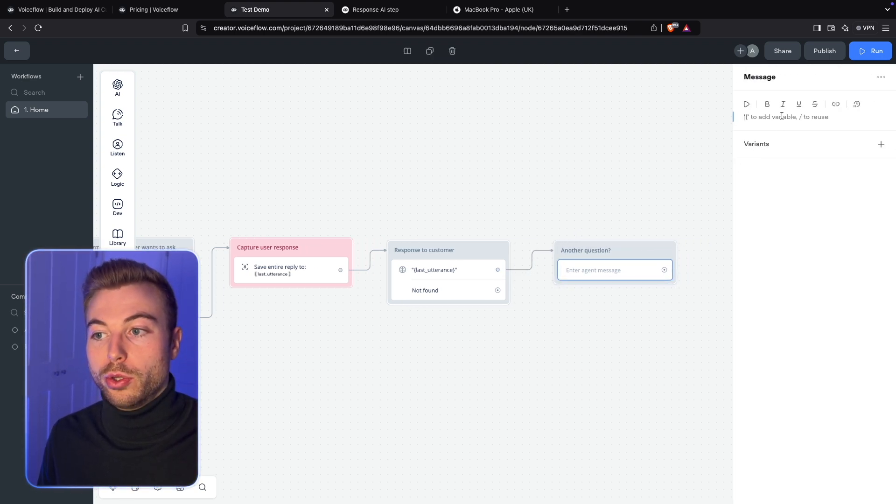
{"action": "type", "text": "Is there another question you'd like to ask me"}
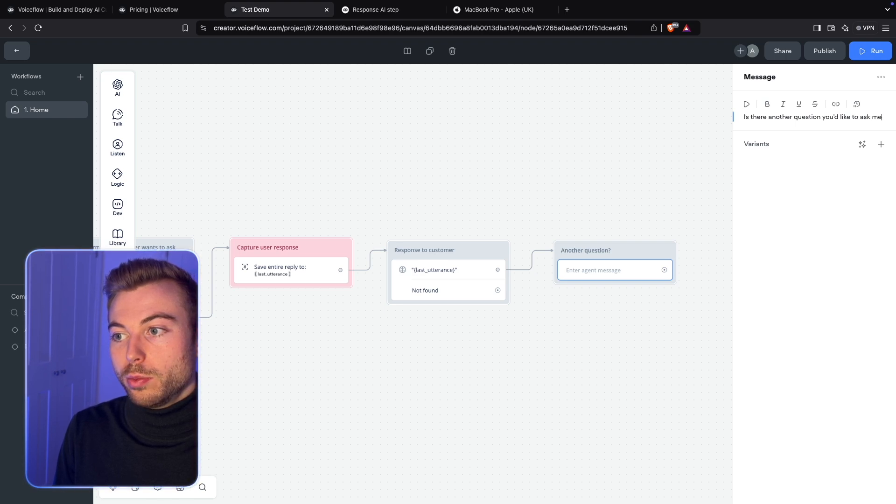
{"action": "left_click", "coordinate": [594, 207]}
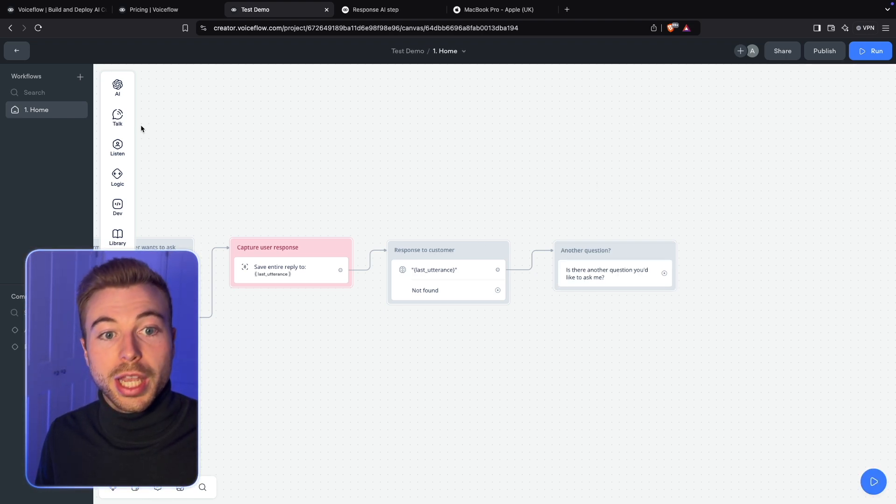
Add a Buttons step with the options "Yes" and "No" below the message in the "Another question?" block
{"action": "mouse_move", "coordinate": [124, 120]}
{"action": "mouse_move", "coordinate": [126, 150]}
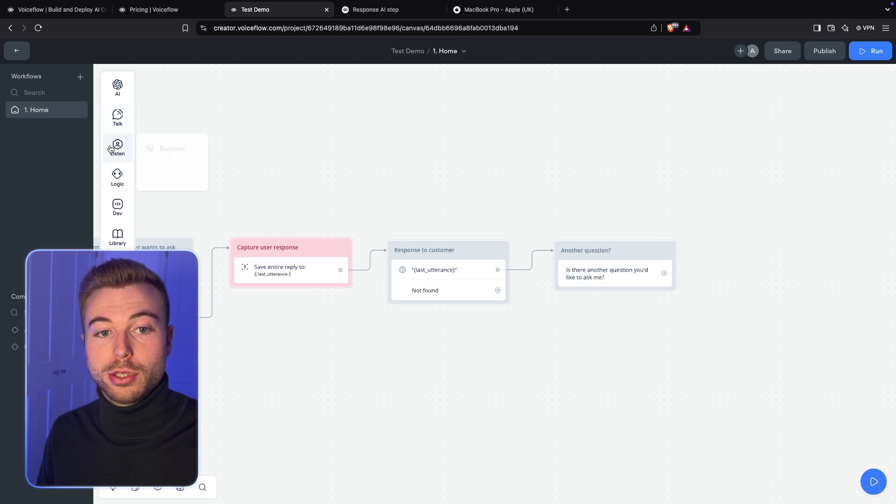
{"action": "left_click_drag", "start_coordinate": [161, 148], "coordinate": [601, 294]}
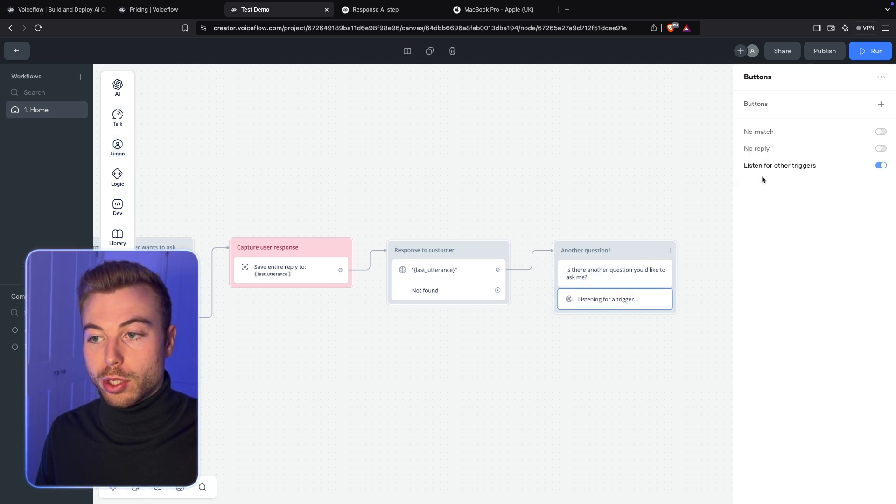
{"action": "left_click", "coordinate": [875, 108]}
{"action": "type", "text": "Yes"}
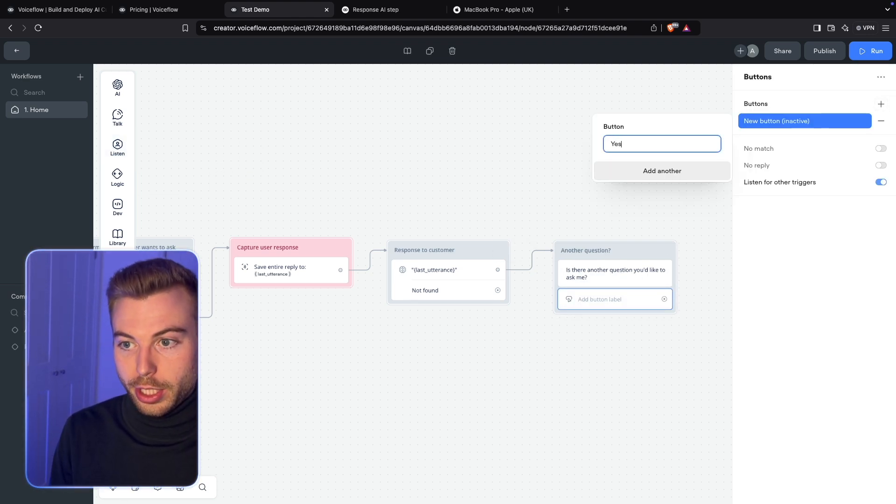
{"action": "left_click", "coordinate": [700, 164]}
{"action": "type", "text": "No"}
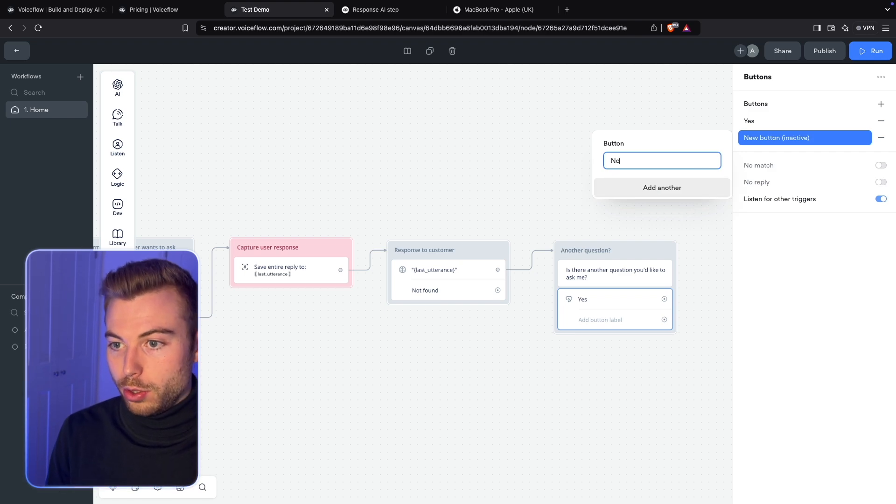
{"action": "left_click", "coordinate": [515, 184]}
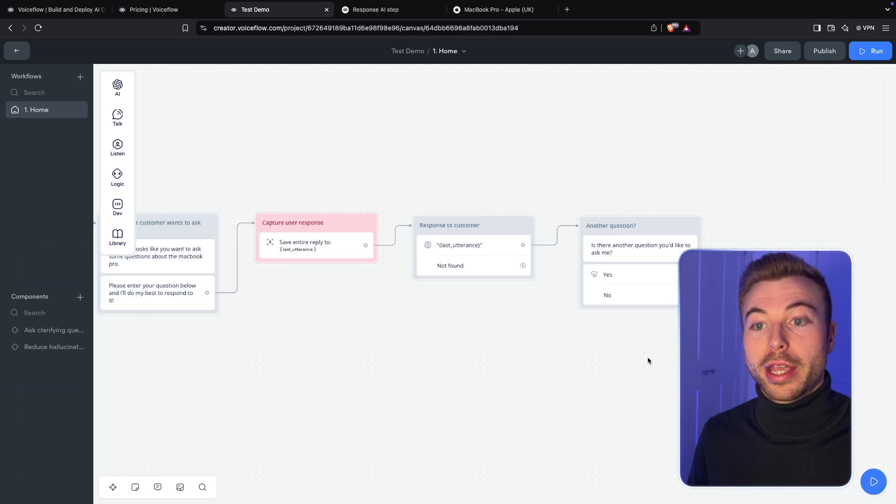
Give the "Yes" button a Go to Block action targeting "Confirm that customer wants to ask question" in the Home workflow
{"action": "scroll", "coordinate": [412, 340], "scroll_direction": "left", "scroll_amount": 10}
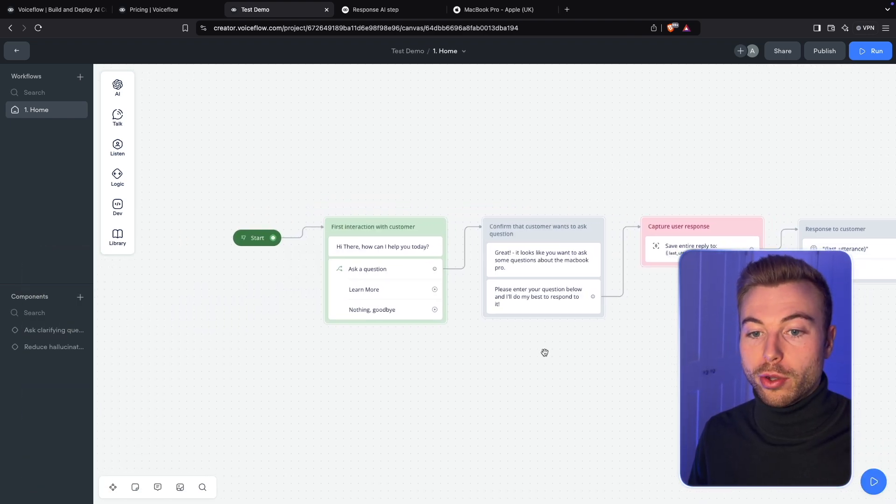
{"action": "left_click_drag", "start_coordinate": [544, 352], "coordinate": [418, 352]}
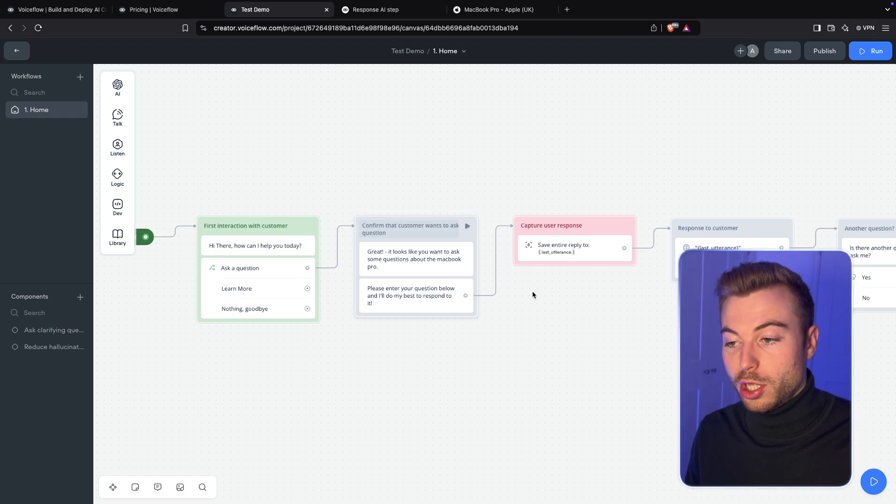
{"action": "scroll", "coordinate": [468, 363], "scroll_direction": "right", "scroll_amount": 6}
{"action": "left_click_drag", "start_coordinate": [661, 290], "coordinate": [707, 291]}
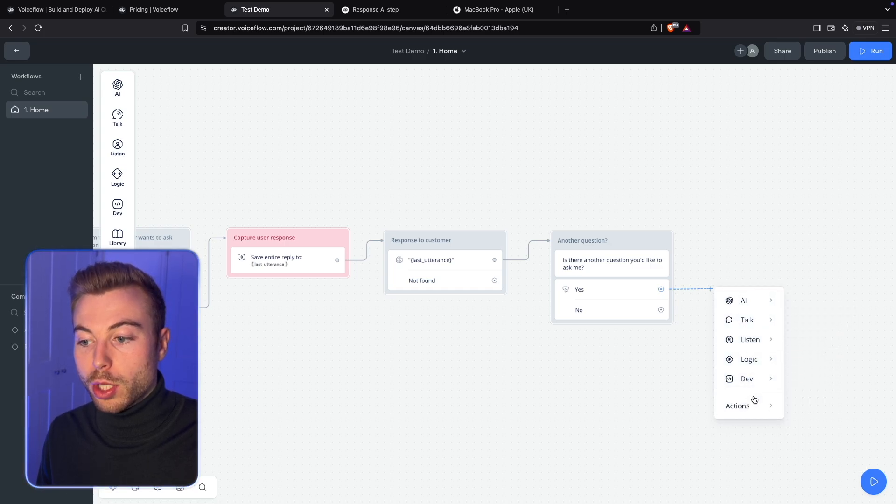
{"action": "mouse_move", "coordinate": [754, 409]}
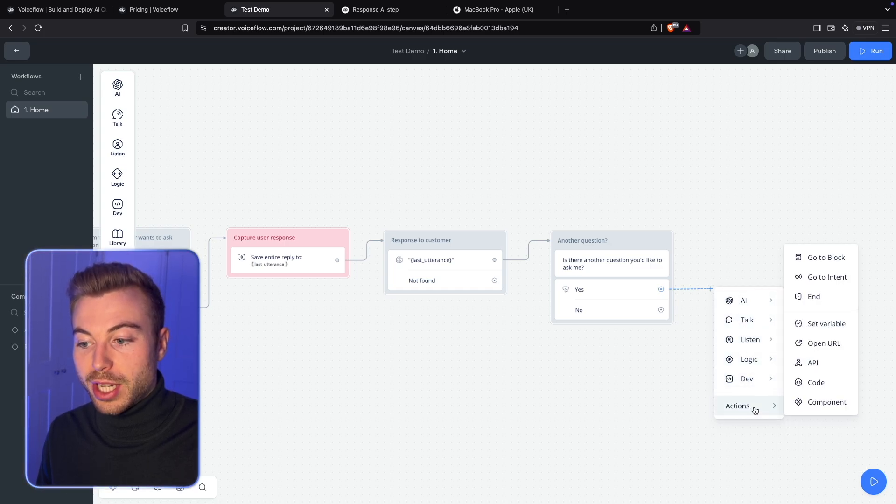
{"action": "left_click", "coordinate": [833, 258]}
{"action": "left_click", "coordinate": [809, 111]}
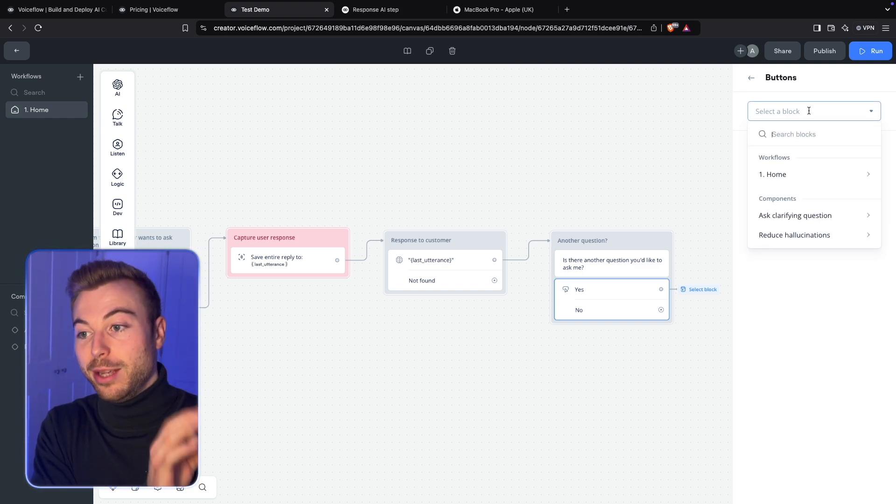
{"action": "type", "text": "quest"}
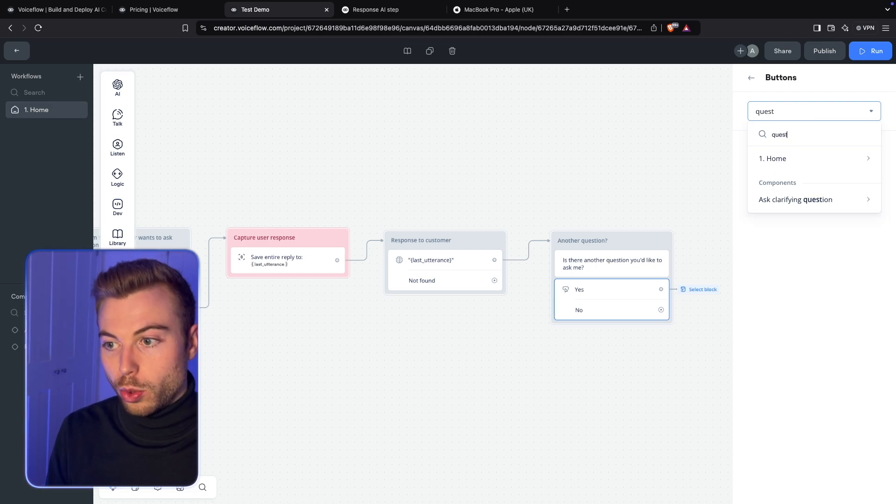
{"action": "mouse_move", "coordinate": [803, 159]}
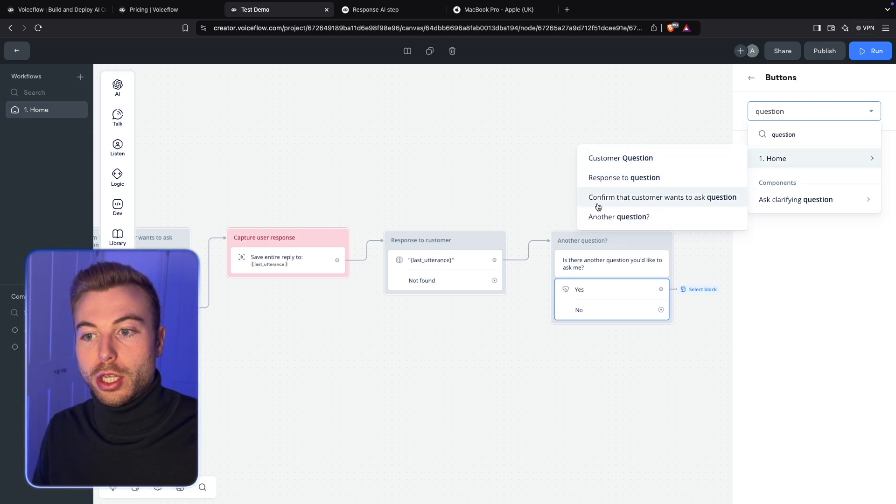
{"action": "left_click", "coordinate": [725, 201]}
{"action": "left_click_drag", "start_coordinate": [387, 190], "coordinate": [629, 190]}
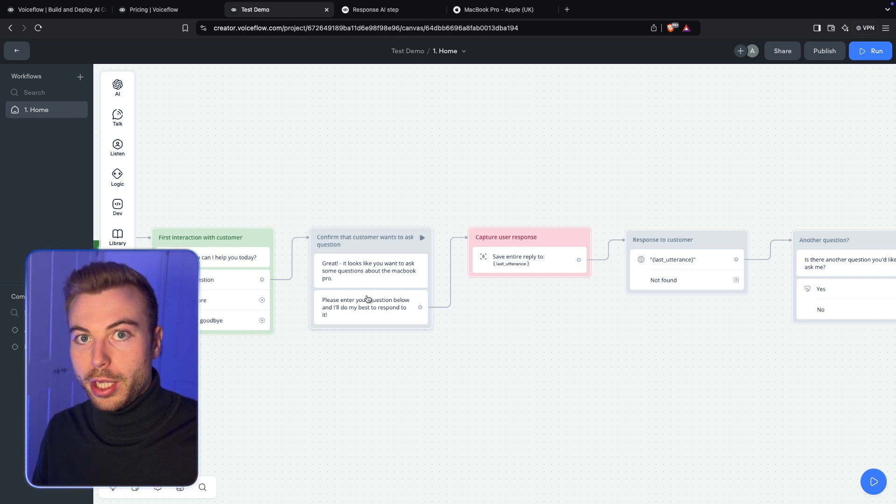
Connect the "No" button to a new Message block reading "Thank you, have a great day and here if you have any other questions in the future!"
{"action": "scroll", "coordinate": [368, 299], "scroll_direction": "right", "scroll_amount": 7}
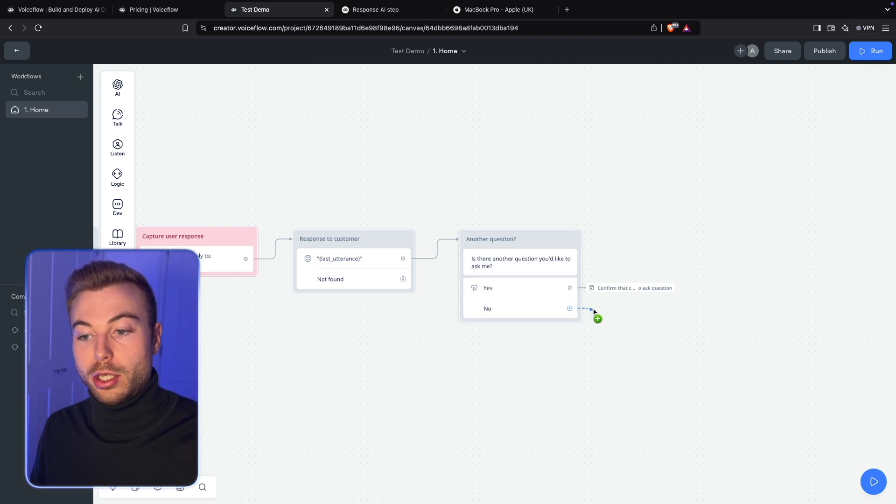
{"action": "left_click_drag", "start_coordinate": [607, 329], "coordinate": [609, 327]}
{"action": "mouse_move", "coordinate": [653, 358]}
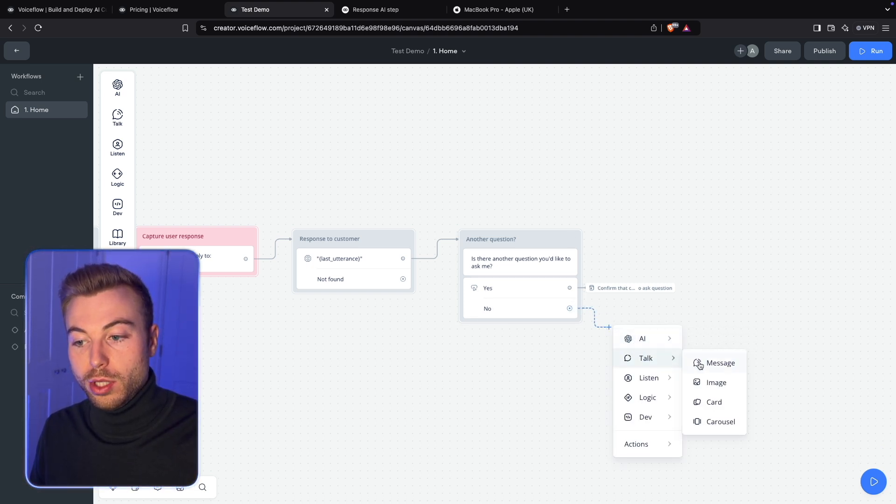
{"action": "left_click", "coordinate": [721, 364]}
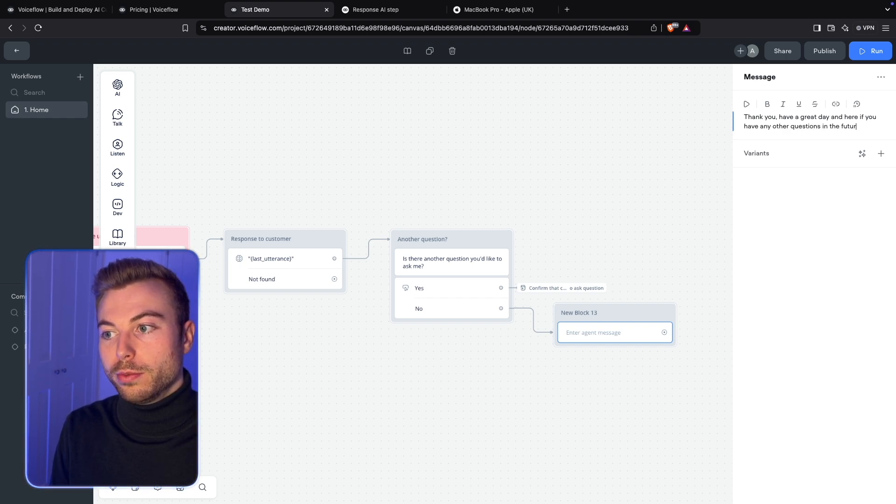
{"action": "left_click", "coordinate": [624, 217]}
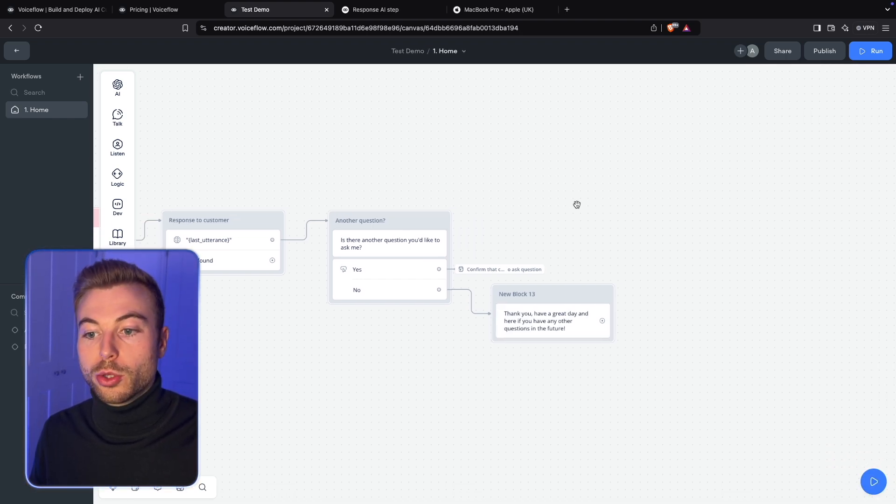
Add an End action after the goodbye message
{"action": "left_click", "coordinate": [605, 324]}
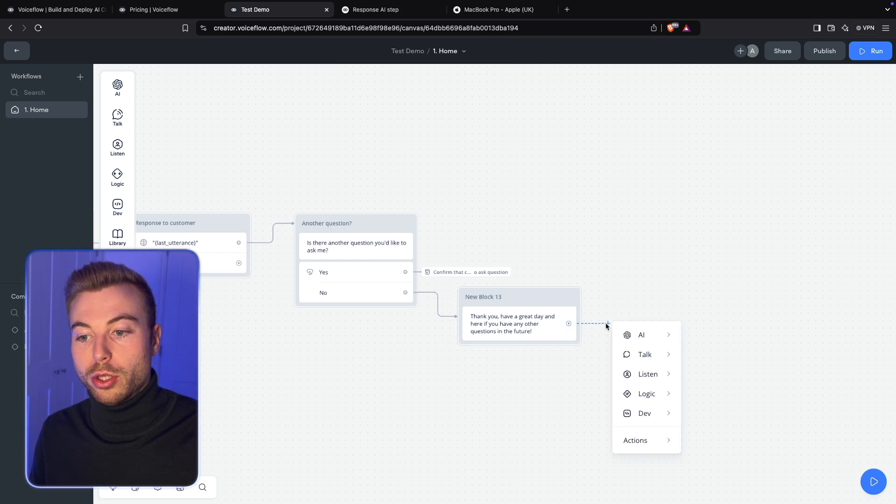
{"action": "mouse_move", "coordinate": [658, 445]}
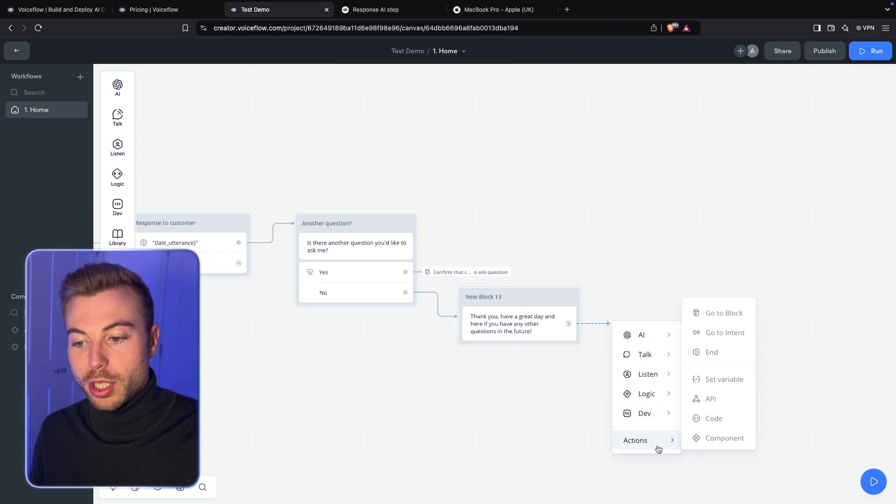
{"action": "left_click", "coordinate": [735, 360]}
{"action": "scroll", "coordinate": [623, 288], "scroll_direction": "left", "scroll_amount": 5}
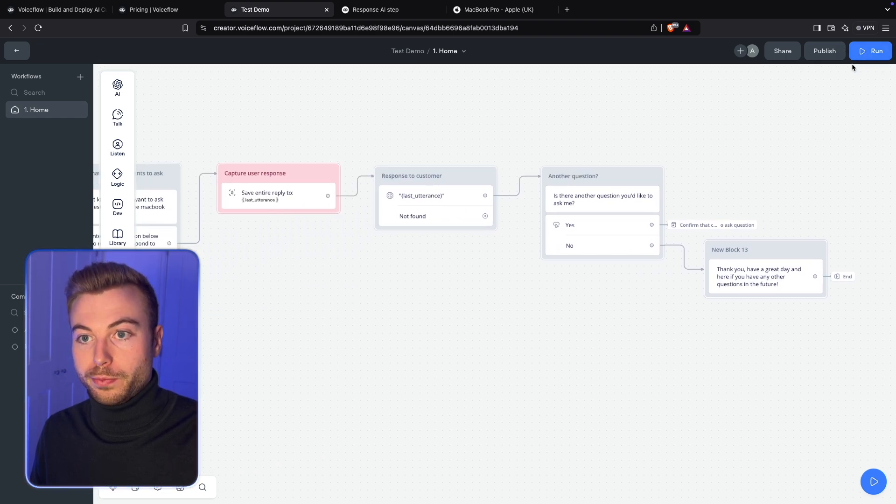
{"action": "left_click", "coordinate": [481, 10]}
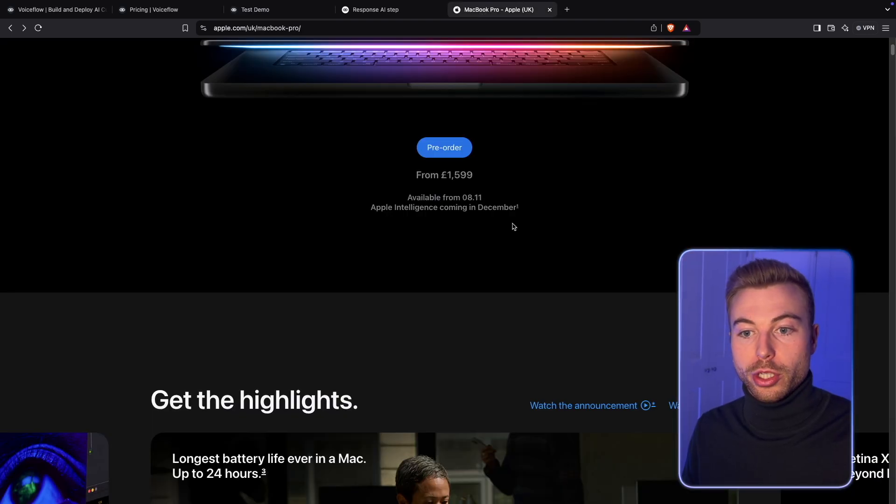
{"action": "left_click_drag", "start_coordinate": [369, 211], "coordinate": [515, 210]}
{"action": "scroll", "coordinate": [515, 210], "scroll_direction": "down", "scroll_amount": 3}
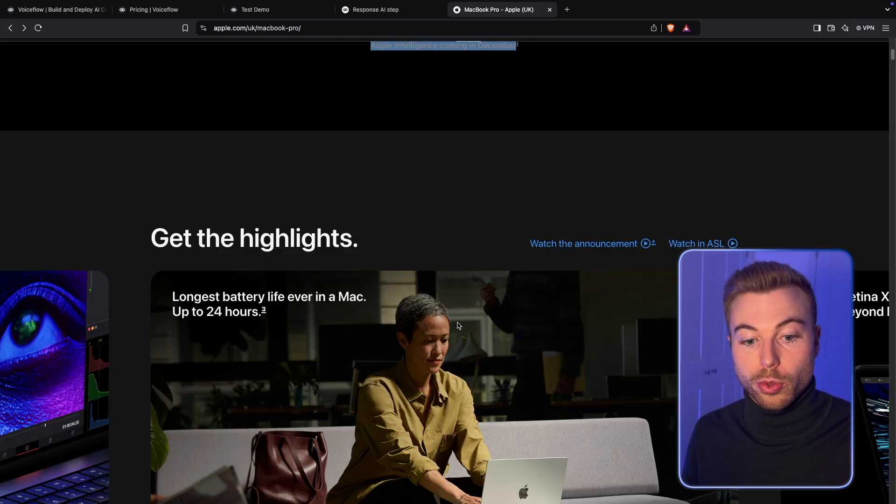
{"action": "scroll", "coordinate": [258, 348], "scroll_direction": "down", "scroll_amount": 15}
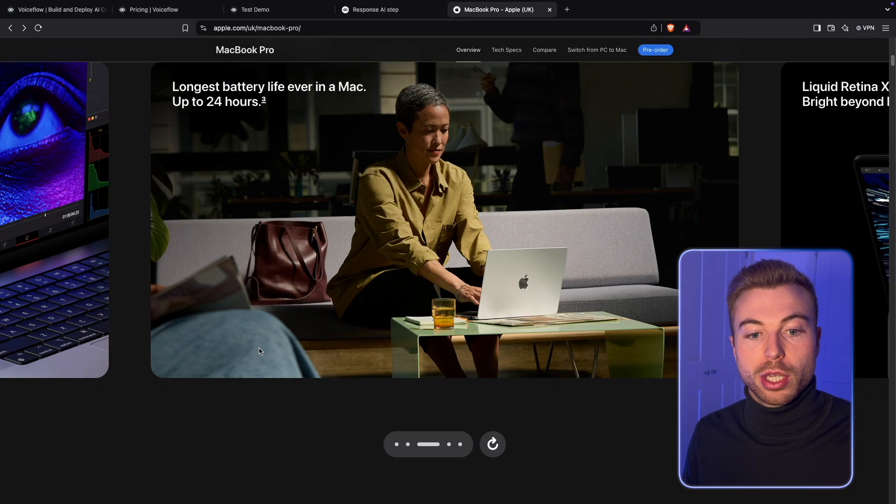
{"action": "scroll", "coordinate": [259, 348], "scroll_direction": "down", "scroll_amount": 15}
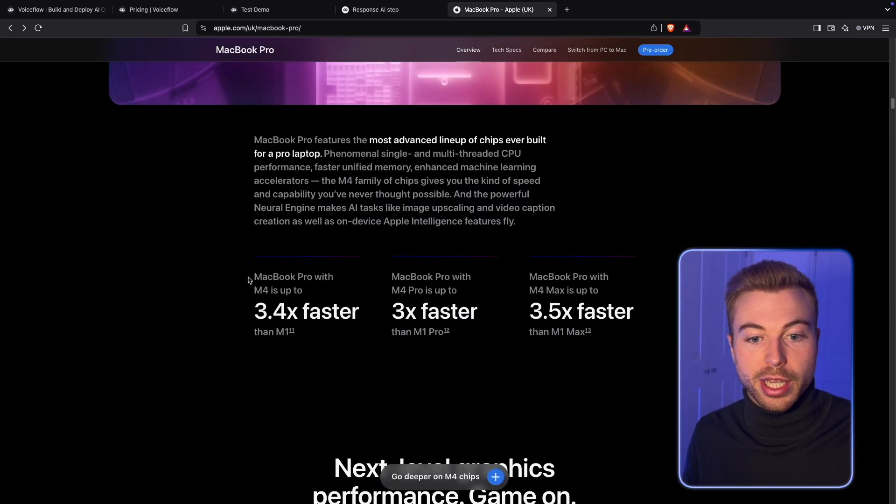
{"action": "left_click_drag", "start_coordinate": [254, 140], "coordinate": [537, 234]}
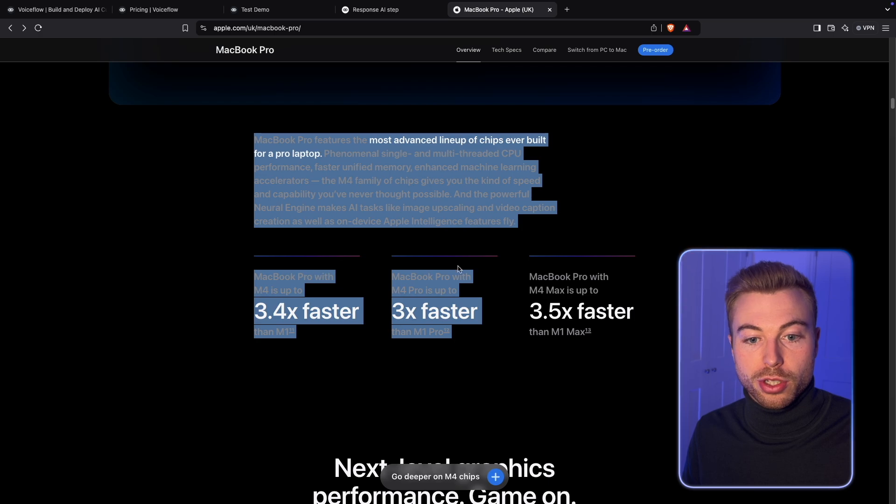
{"action": "left_click", "coordinate": [476, 262]}
Return to the Test Demo project, start a test run of the Home workflow and choose "Ask a question"
{"action": "left_click", "coordinate": [277, 10]}
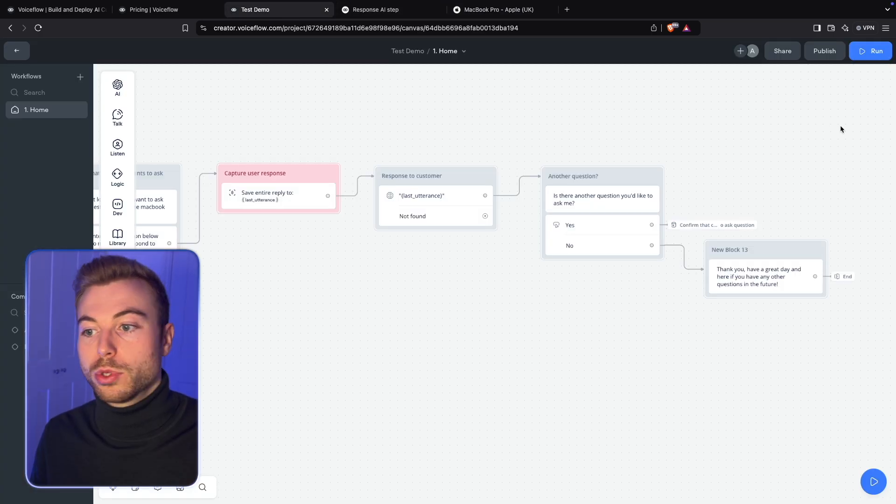
{"action": "left_click", "coordinate": [870, 50]}
{"action": "left_click", "coordinate": [804, 258]}
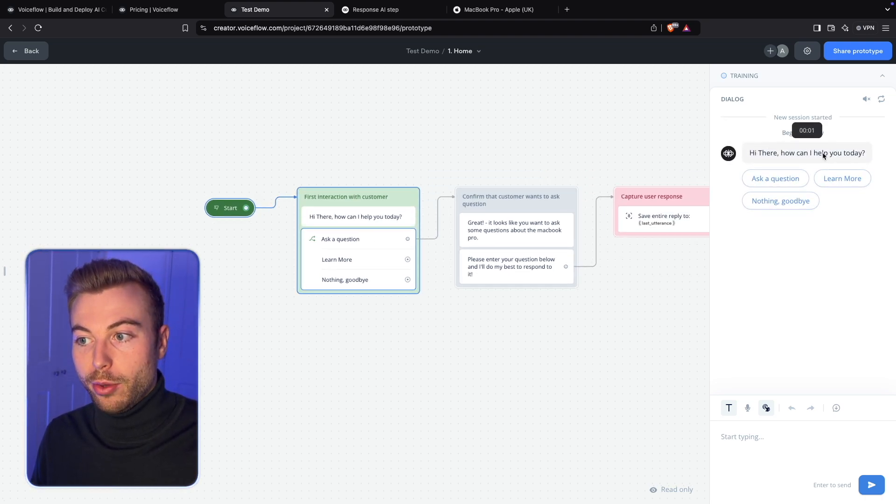
{"action": "left_click", "coordinate": [765, 178]}
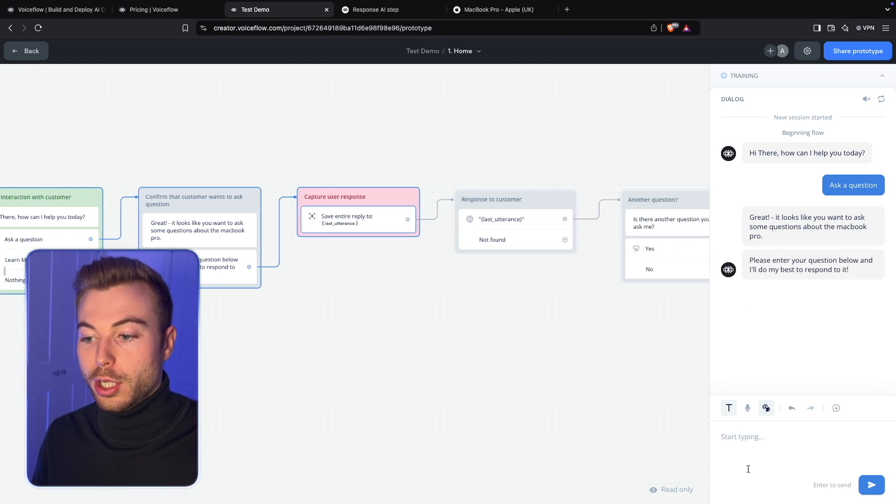
Ask the agent "When is apple intelligence coming out?" in the test dialog
{"action": "left_click", "coordinate": [757, 435]}
{"action": "type", "text": "Whene"}
{"action": "key", "text": "BackSpace"}
{"action": "type", "text": "is apple intelli"}
{"action": "key", "text": "BackSpace"}
{"action": "type", "text": "igence coming out?"}
{"action": "key", "text": "Return"}
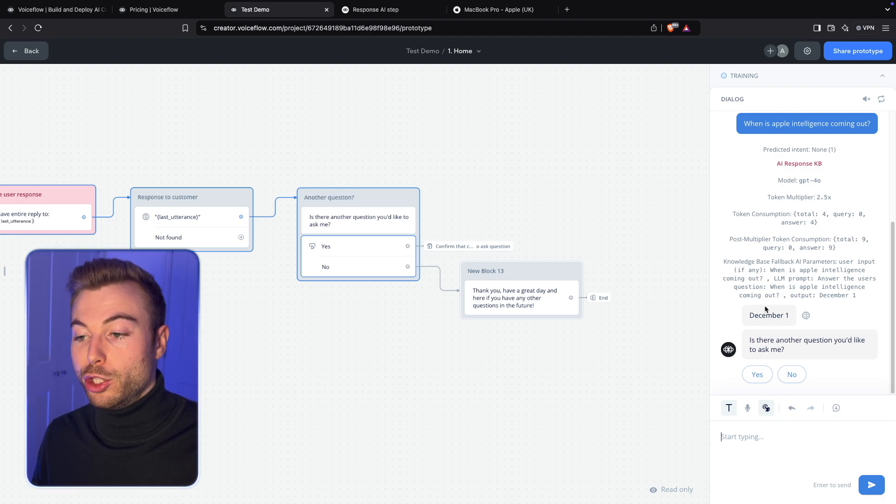
Accept another question with "Yes" and ask the agent "How does M4 perform?"
{"action": "left_click", "coordinate": [756, 375]}
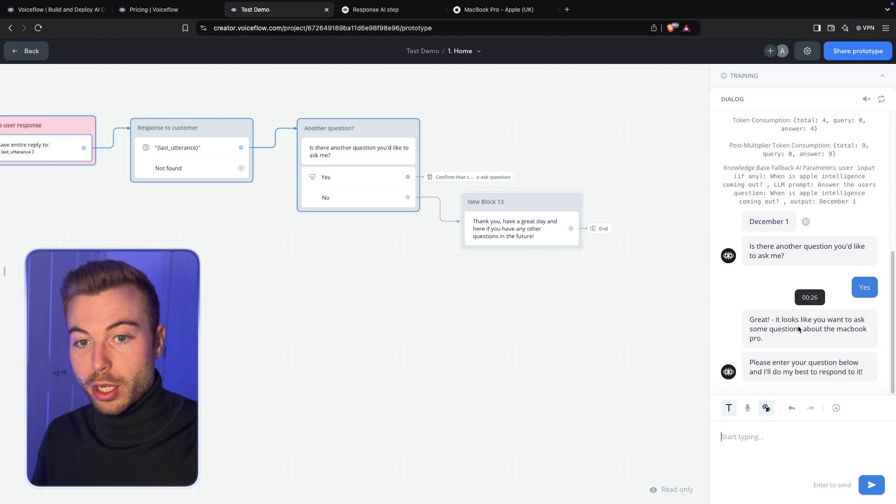
{"action": "left_click_drag", "start_coordinate": [301, 352], "coordinate": [701, 395]}
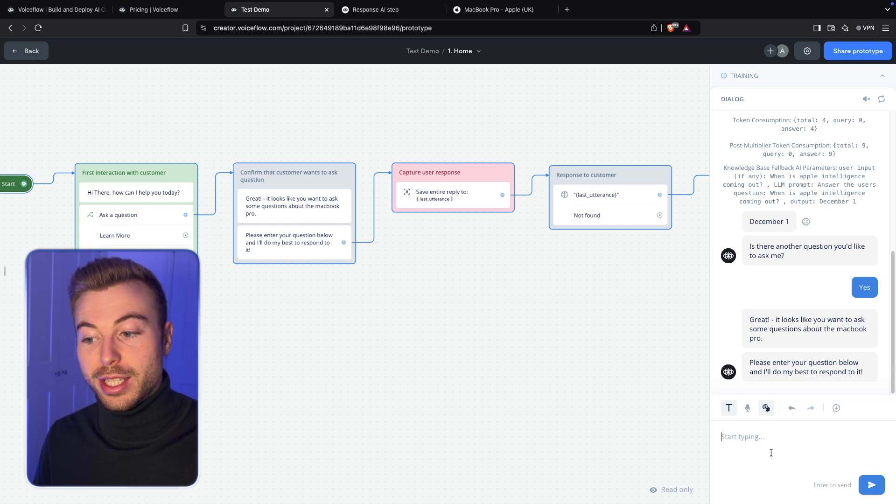
{"action": "type", "text": "How does it perform"}
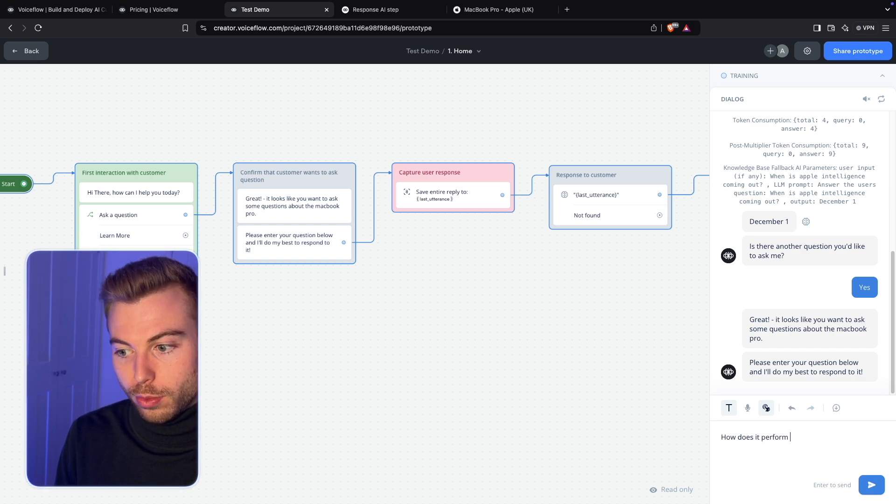
{"action": "key", "text": "ctrl+a"}
{"action": "type", "text": "HW"}
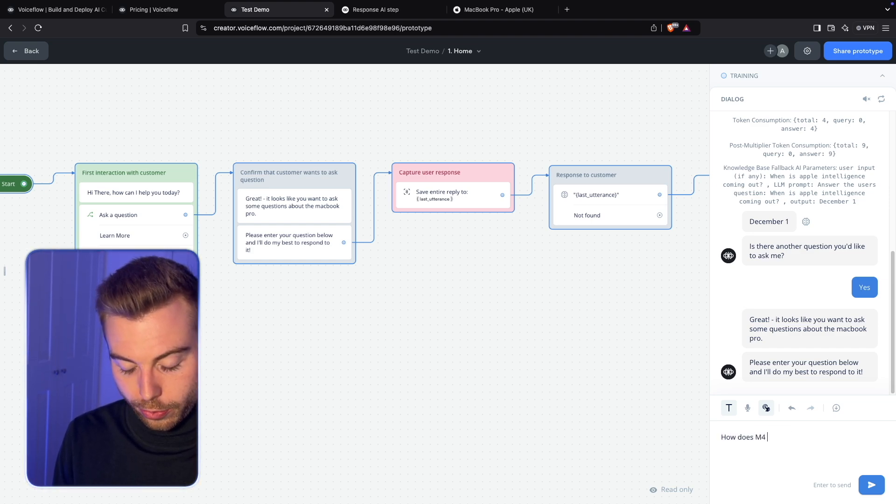
{"action": "type", "text": "m?"}
{"action": "key", "text": "Return"}
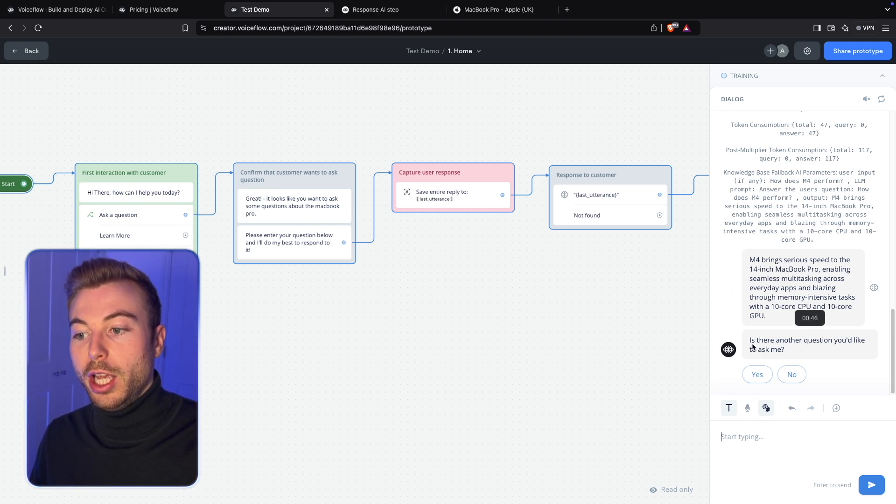
Answer "No" to another question to end the test conversation, and review the path on the canvas
{"action": "left_click", "coordinate": [792, 374]}
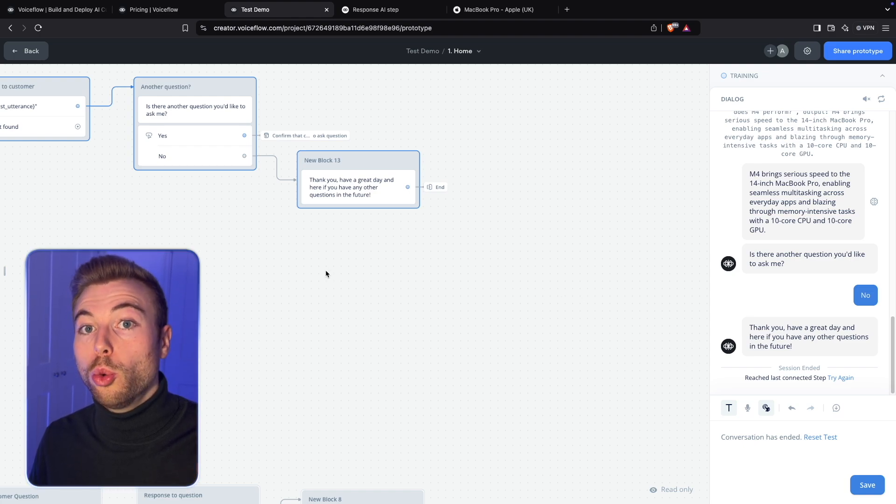
{"action": "left_click_drag", "start_coordinate": [183, 242], "coordinate": [452, 312]}
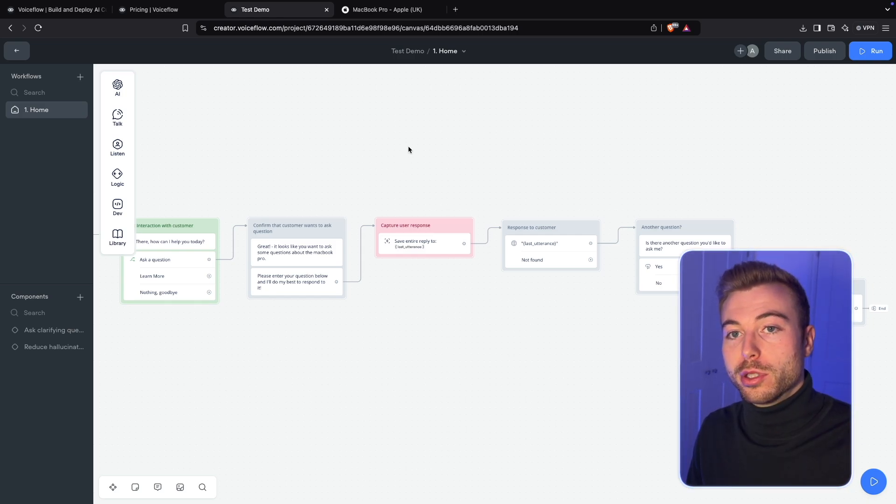
Open the share link settings for the prototype and check the agent persona and password protection options
{"action": "left_click", "coordinate": [782, 57]}
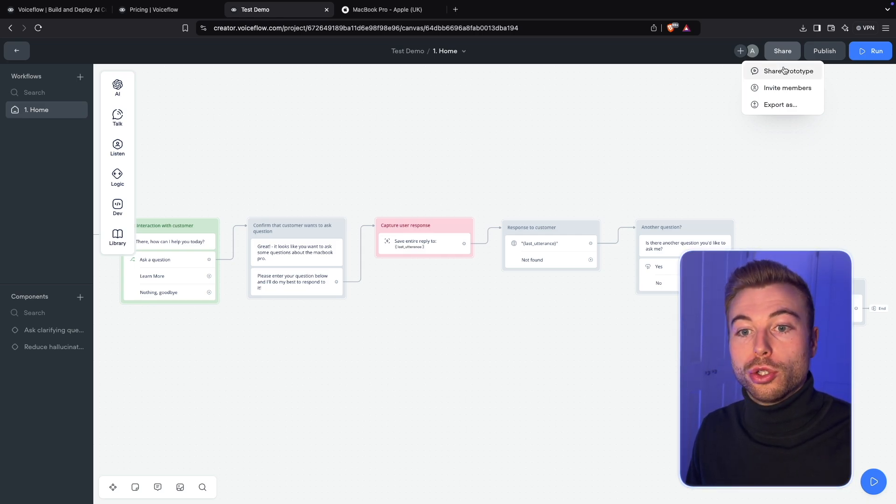
{"action": "left_click", "coordinate": [784, 71]}
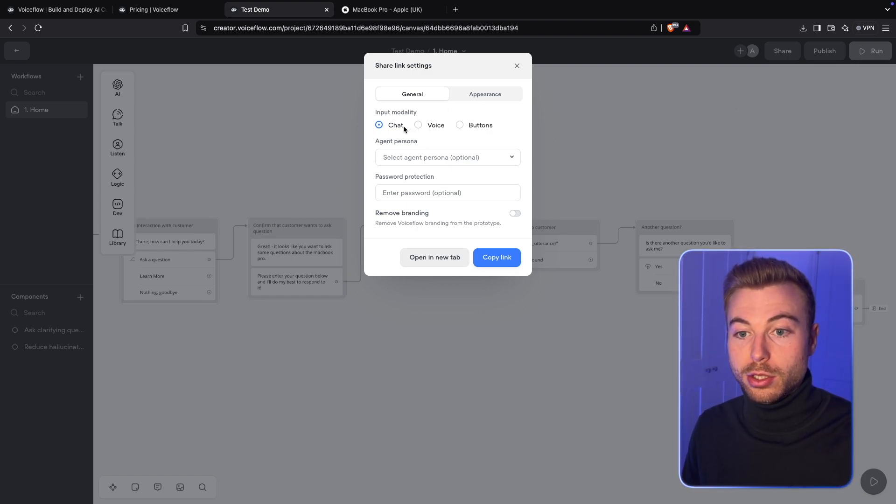
{"action": "left_click", "coordinate": [468, 159]}
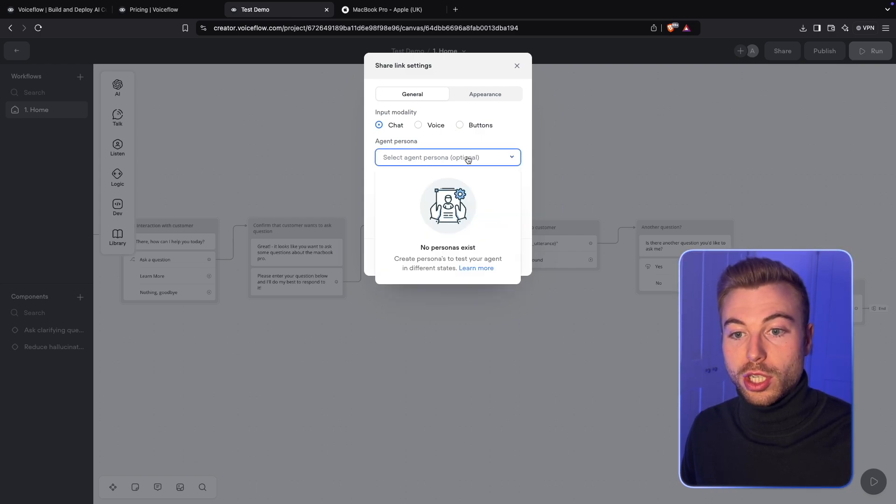
{"action": "left_click", "coordinate": [468, 159]}
{"action": "left_click", "coordinate": [460, 196]}
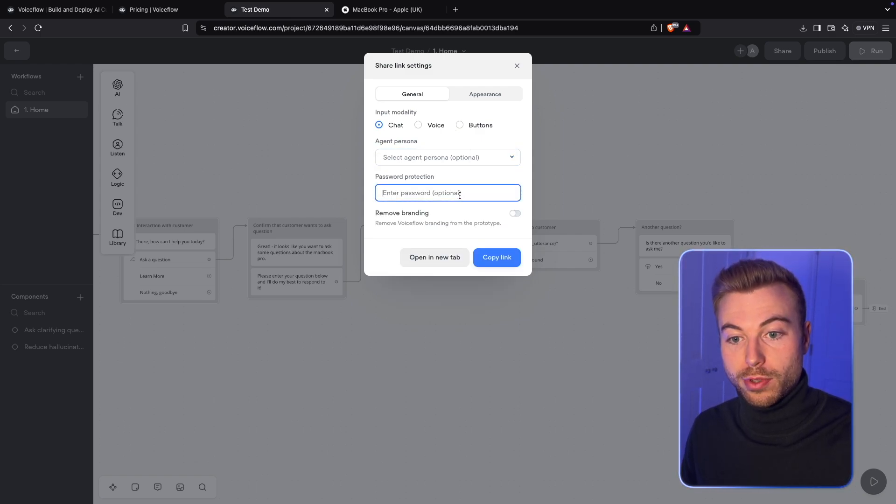
Try the Remove branding option, and inspect the color theme choices in the share link's appearance settings
{"action": "left_click", "coordinate": [514, 214]}
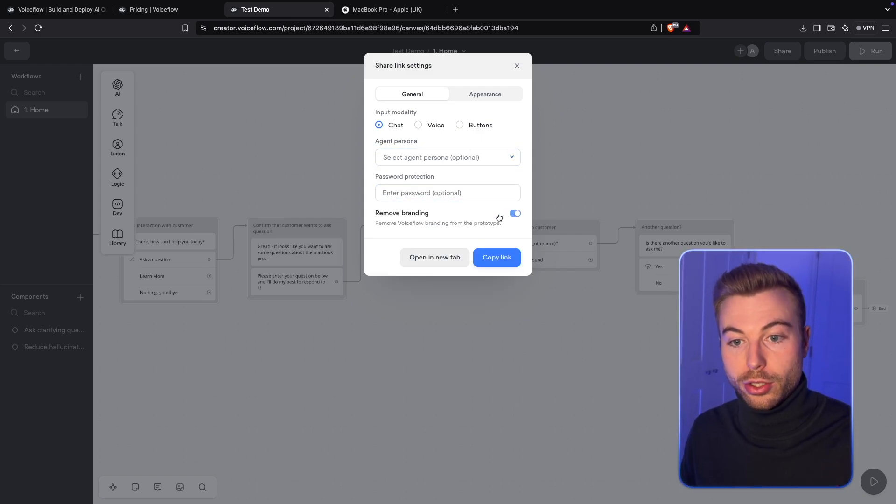
{"action": "left_click", "coordinate": [460, 93]}
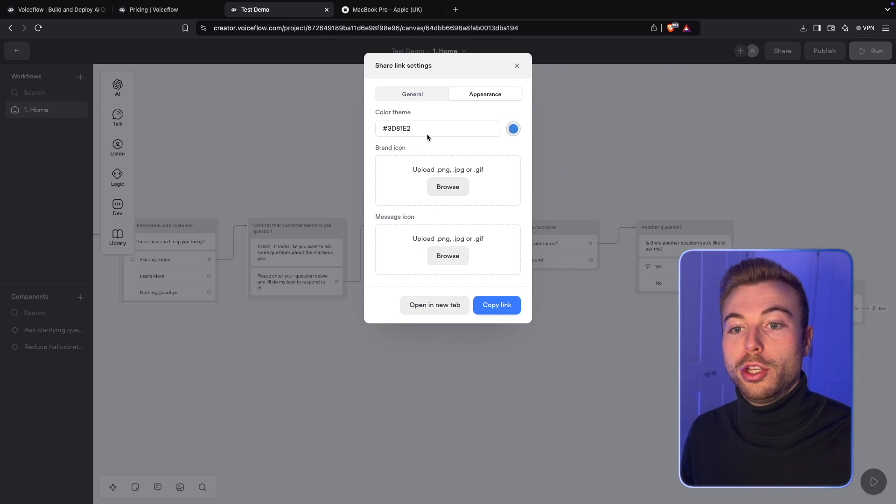
{"action": "left_click", "coordinate": [514, 130]}
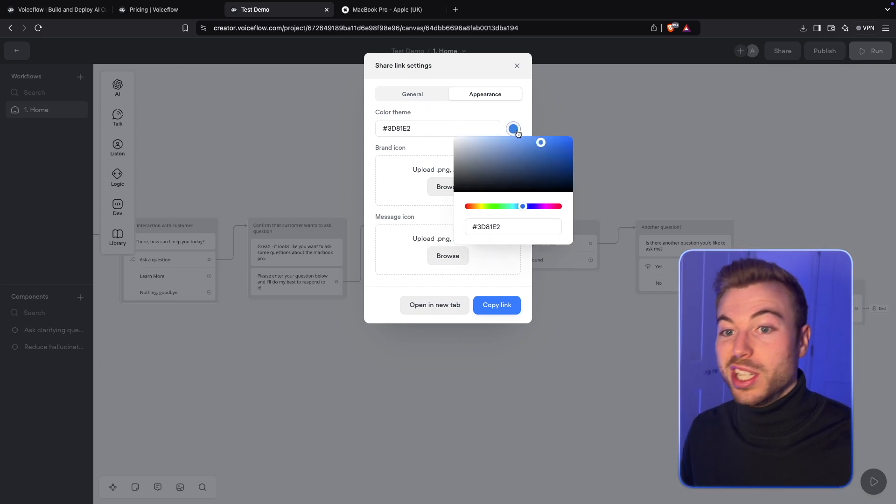
{"action": "left_click", "coordinate": [426, 94]}
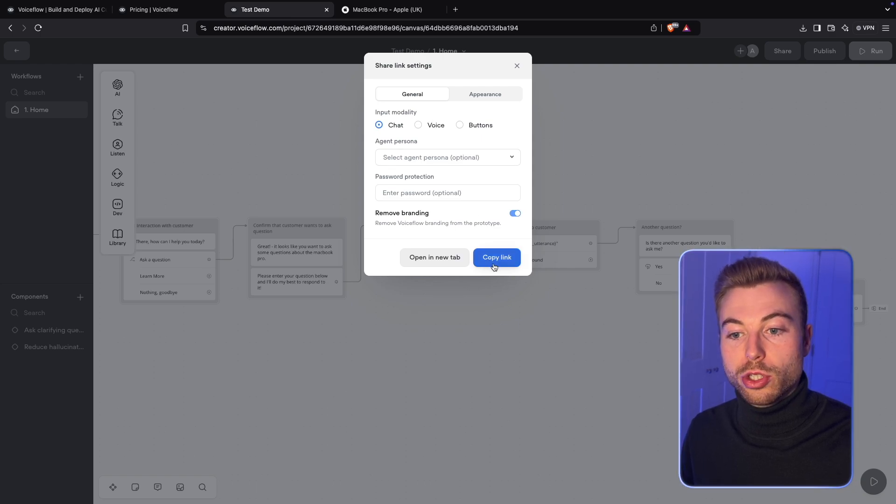
{"action": "left_click", "coordinate": [515, 213]}
Open the copied prototype share link in a new browser tab and start the conversation with Test Demo
{"action": "left_click", "coordinate": [494, 258]}
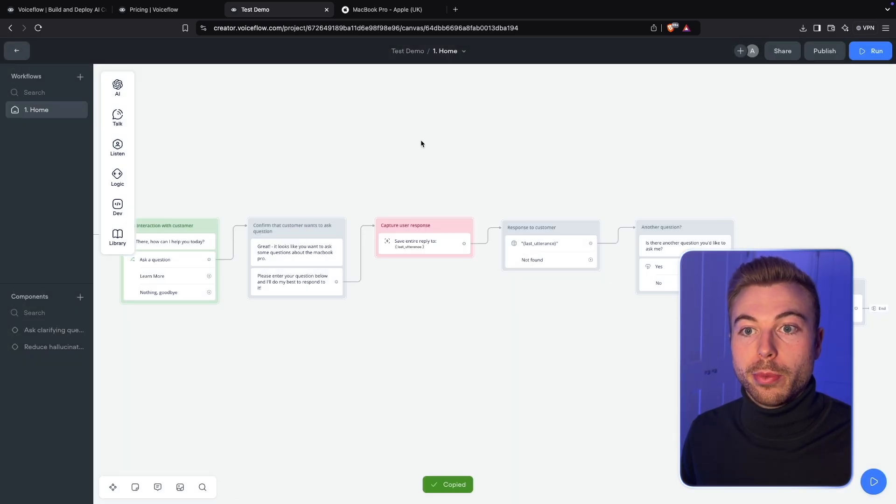
{"action": "left_click", "coordinate": [456, 9]}
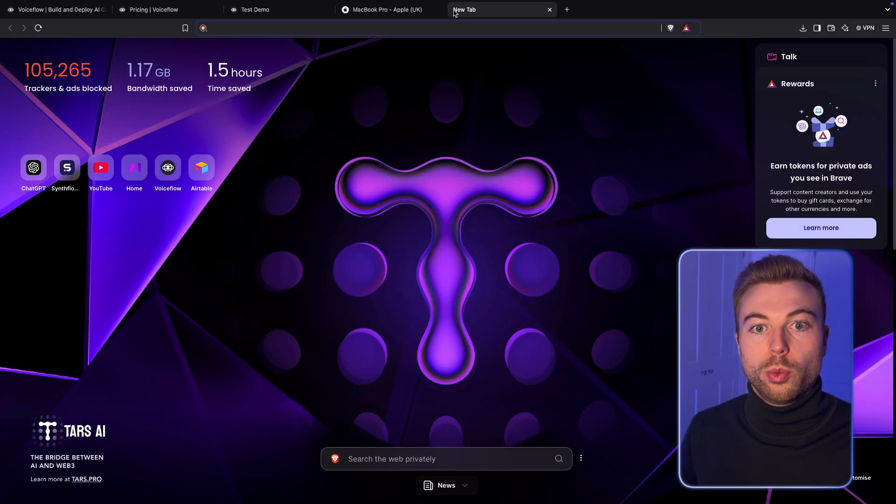
{"action": "key", "text": "super+v"}
{"action": "key", "text": "Return"}
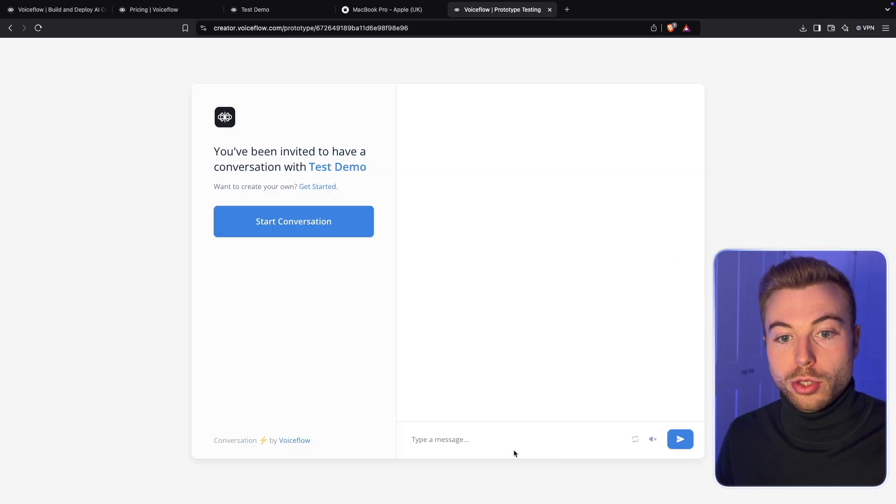
{"action": "left_click", "coordinate": [315, 229]}
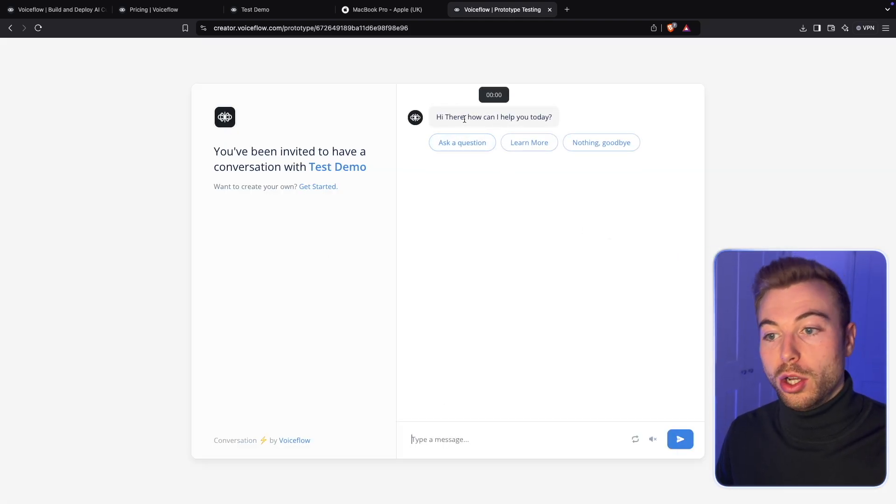
Test the shared prototype by asking "When is it avalible", check the answer's knowledge base sources, and reset the finished conversation
{"action": "left_click", "coordinate": [466, 142]}
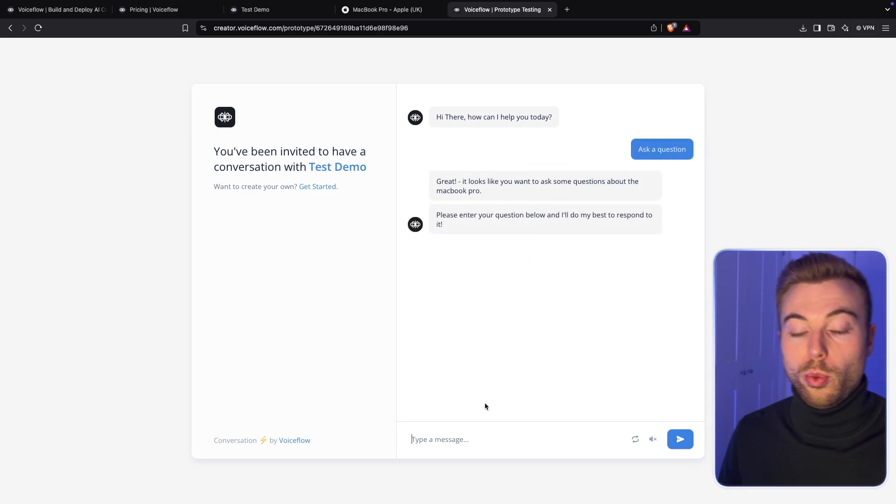
{"action": "type", "text": "When is it aval"}
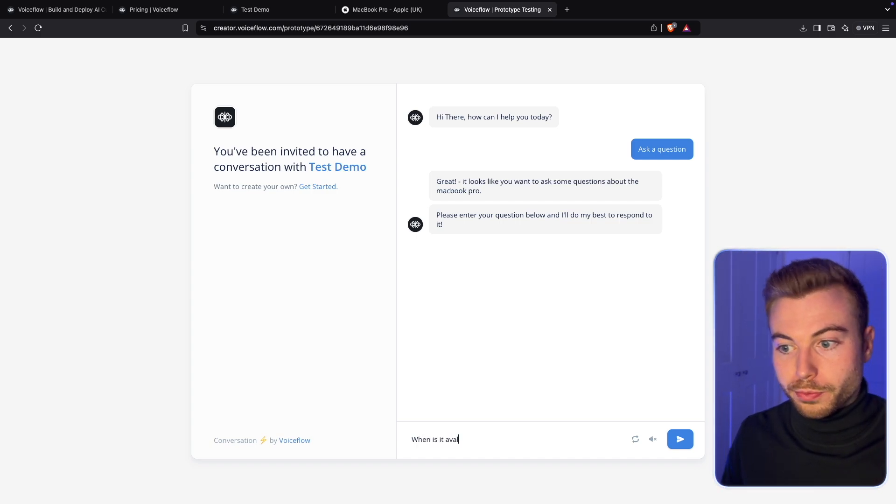
{"action": "type", "text": "ible"}
{"action": "key", "text": "Return"}
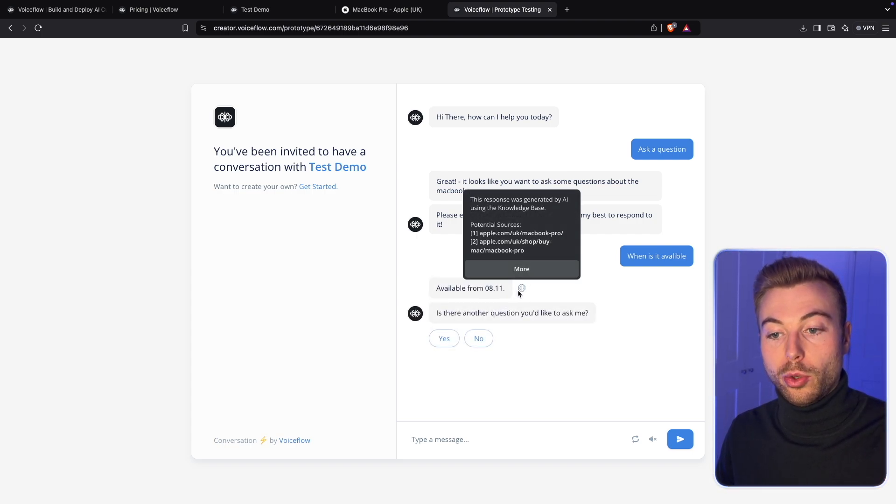
{"action": "mouse_move", "coordinate": [523, 287]}
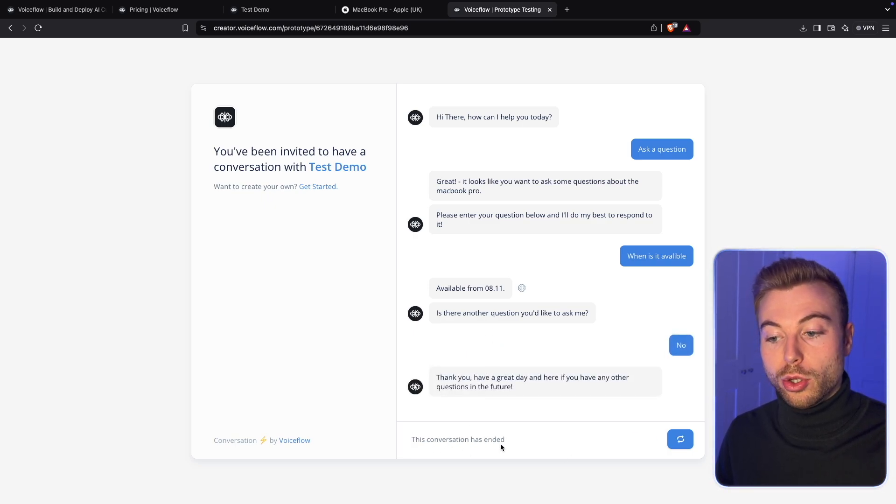
{"action": "left_click", "coordinate": [680, 439]}
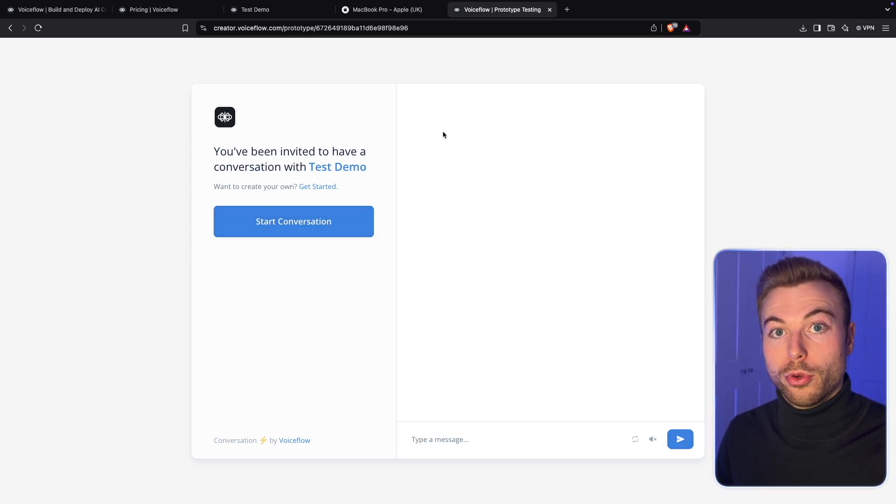
Return to the Test Demo canvas and publish the agent as version V1 without release notes
{"action": "left_click", "coordinate": [312, 16]}
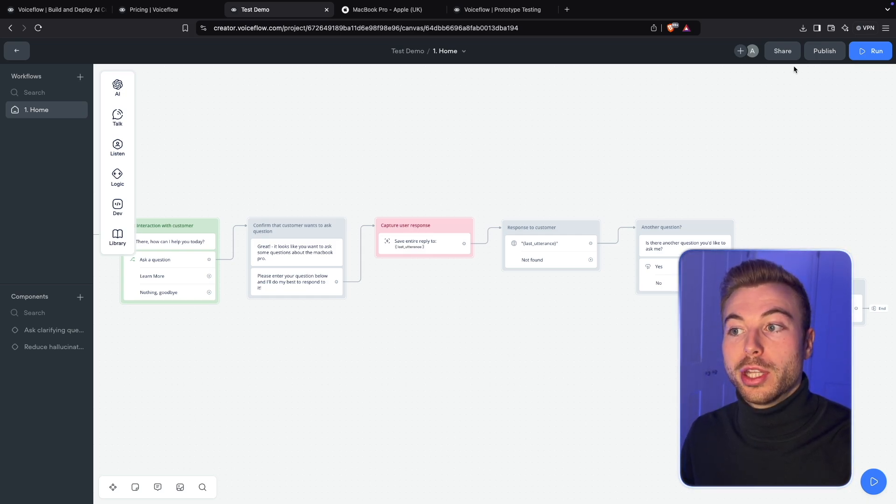
{"action": "left_click", "coordinate": [818, 57]}
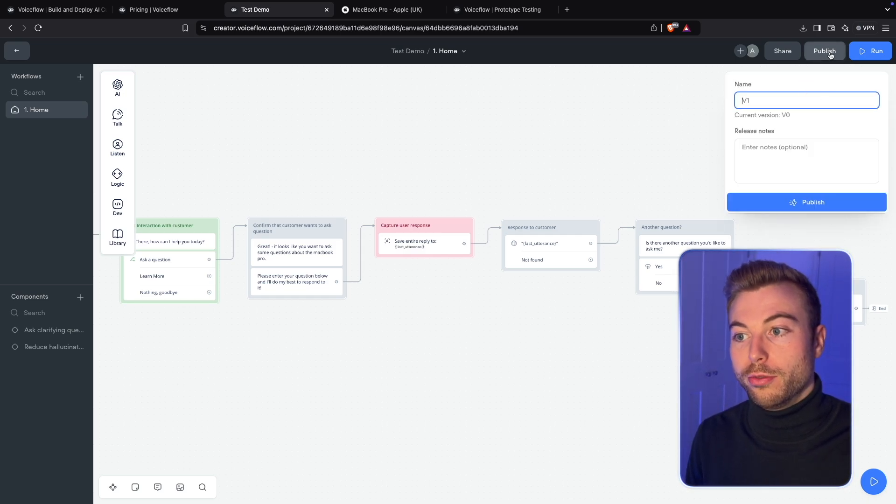
{"action": "type", "text": "V1"}
{"action": "key", "text": "Tab"}
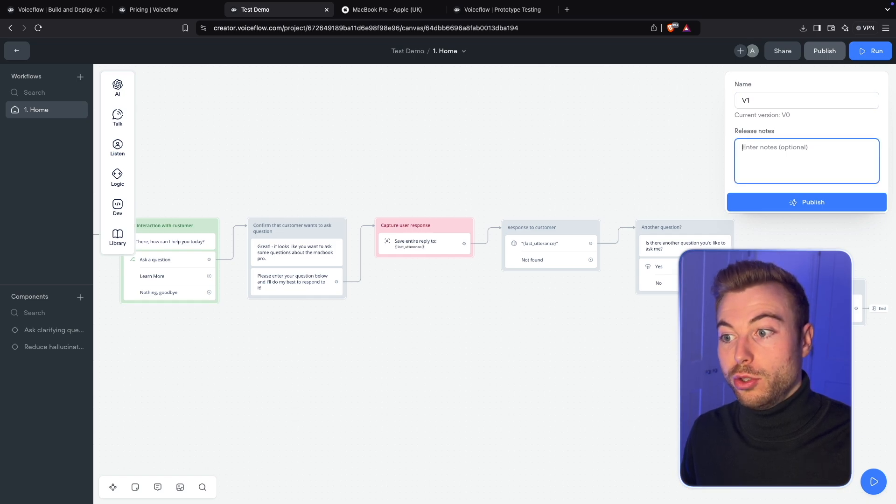
{"action": "left_click", "coordinate": [794, 206]}
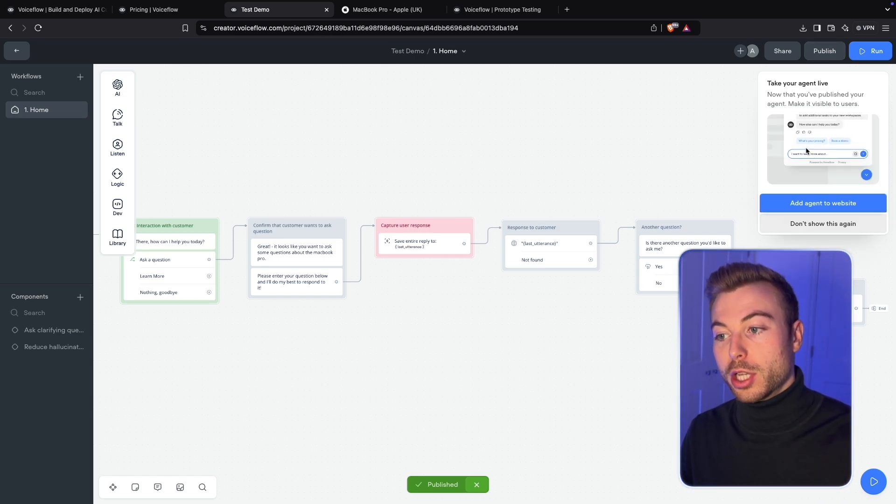
Start adding the published agent to a website and rename the webchat widget "Ava the Ai assistant" in its general settings
{"action": "left_click", "coordinate": [825, 205]}
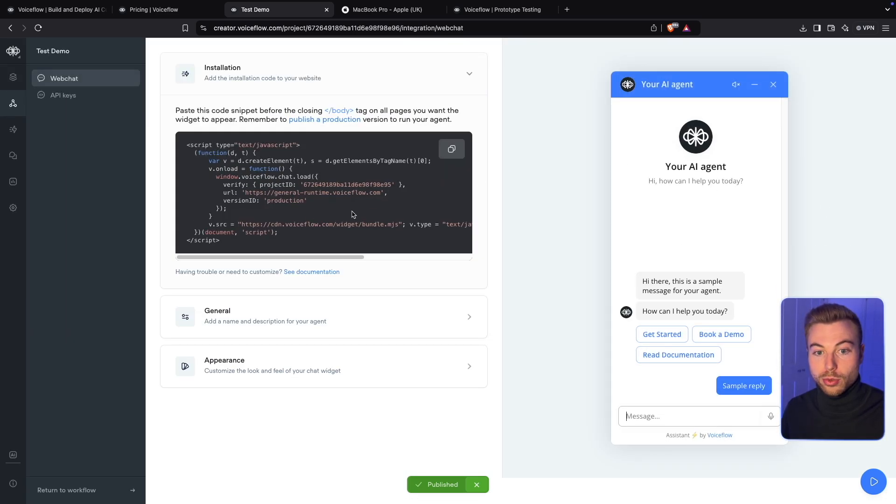
{"action": "left_click", "coordinate": [307, 304]}
{"action": "scroll", "coordinate": [275, 326], "scroll_direction": "down", "scroll_amount": 3}
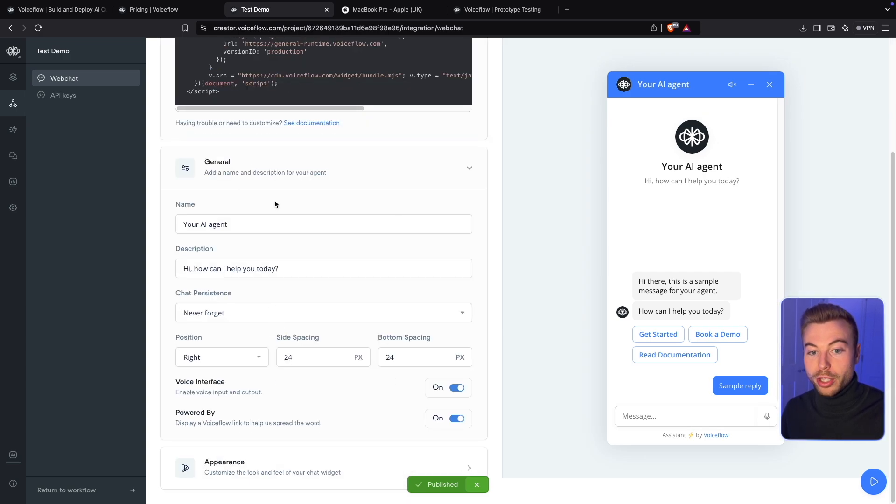
{"action": "left_click_drag", "start_coordinate": [265, 225], "coordinate": [154, 217]}
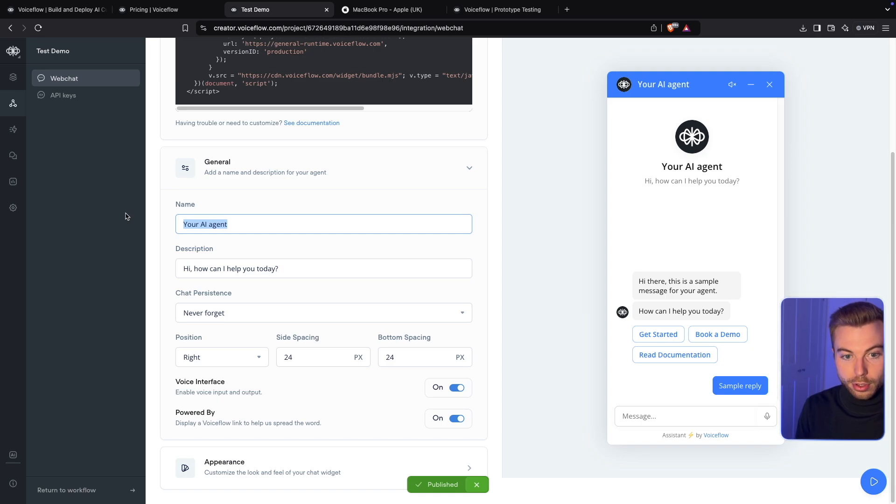
{"action": "type", "text": "Ava the Ai assitant"}
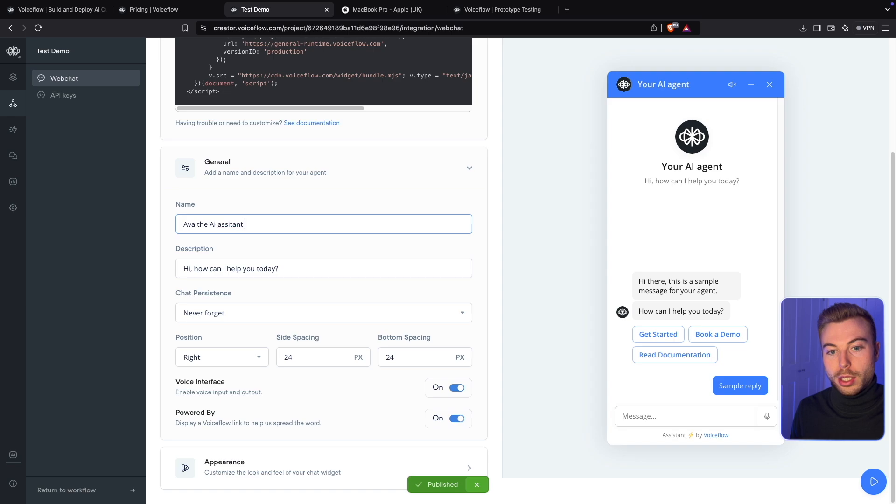
{"action": "right_click", "coordinate": [237, 225]}
{"action": "key", "text": "Escape"}
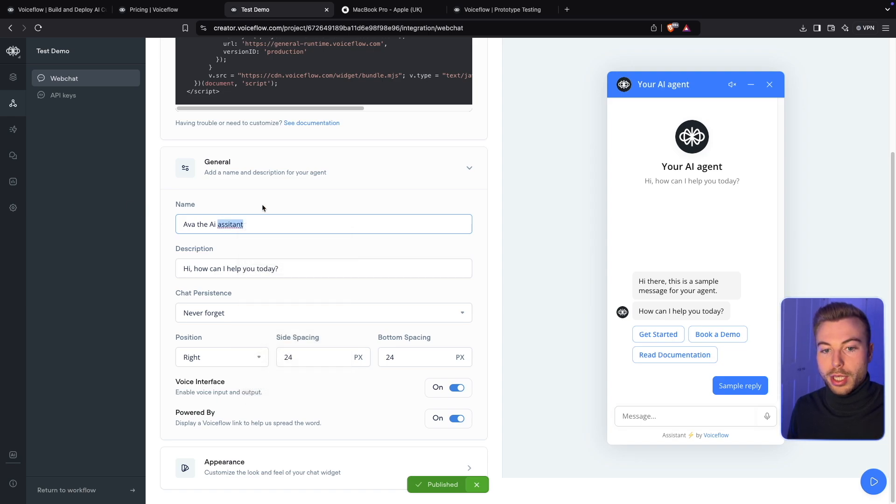
{"action": "key", "text": "Return"}
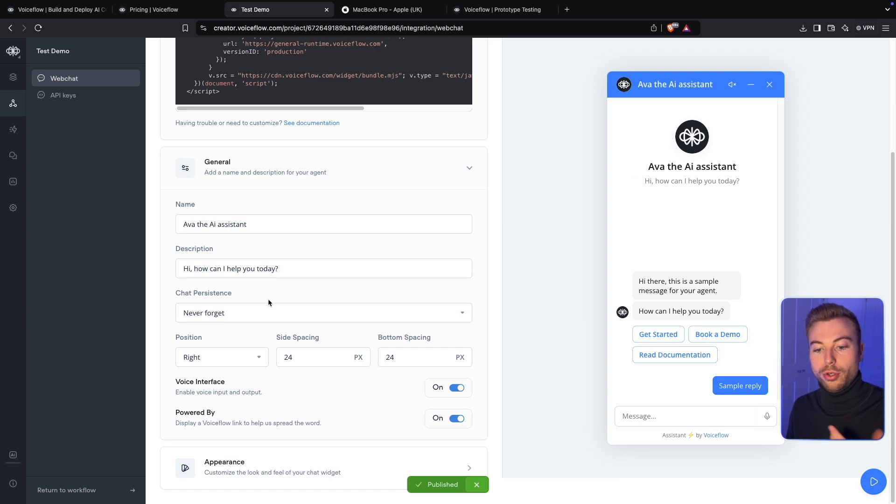
Examine the webchat widget's appearance options, installation code snippet and general settings
{"action": "left_click", "coordinate": [288, 468]}
{"action": "scroll", "coordinate": [276, 429], "scroll_direction": "down", "scroll_amount": 5}
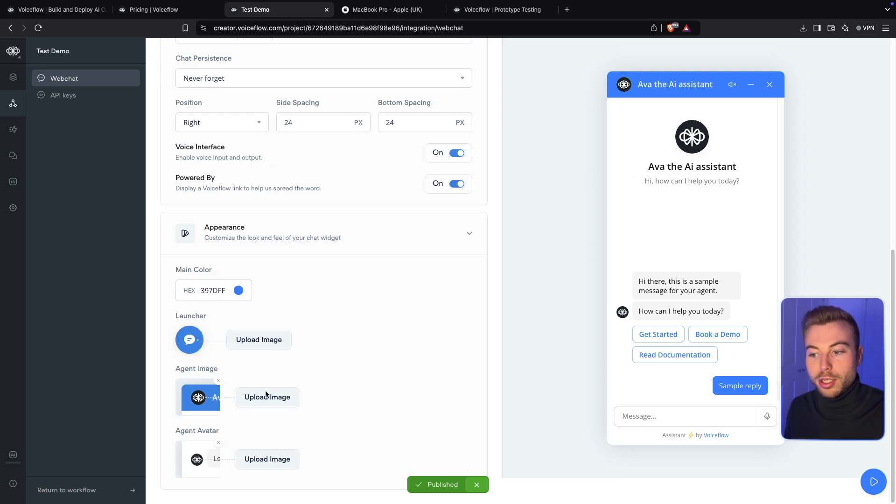
{"action": "scroll", "coordinate": [335, 372], "scroll_direction": "up", "scroll_amount": 5}
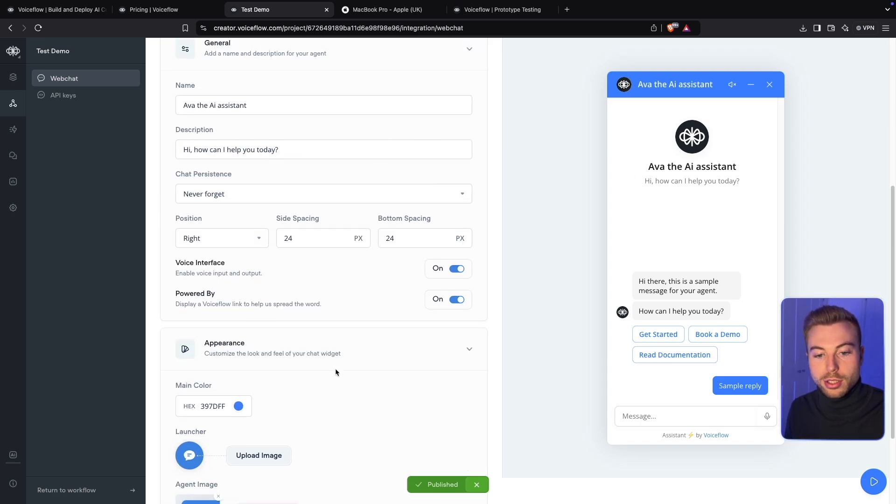
{"action": "scroll", "coordinate": [321, 419], "scroll_direction": "down", "scroll_amount": 5}
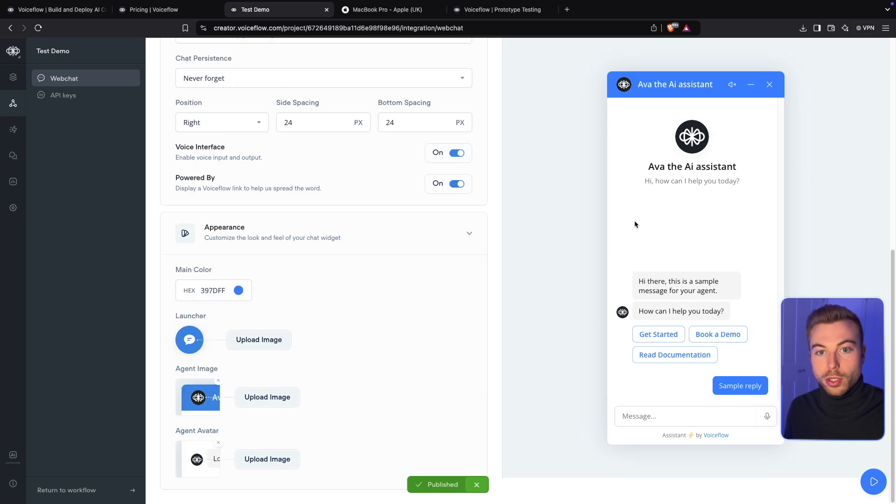
{"action": "scroll", "coordinate": [629, 233], "scroll_direction": "up", "scroll_amount": 3}
{"action": "scroll", "coordinate": [299, 107], "scroll_direction": "up", "scroll_amount": 5}
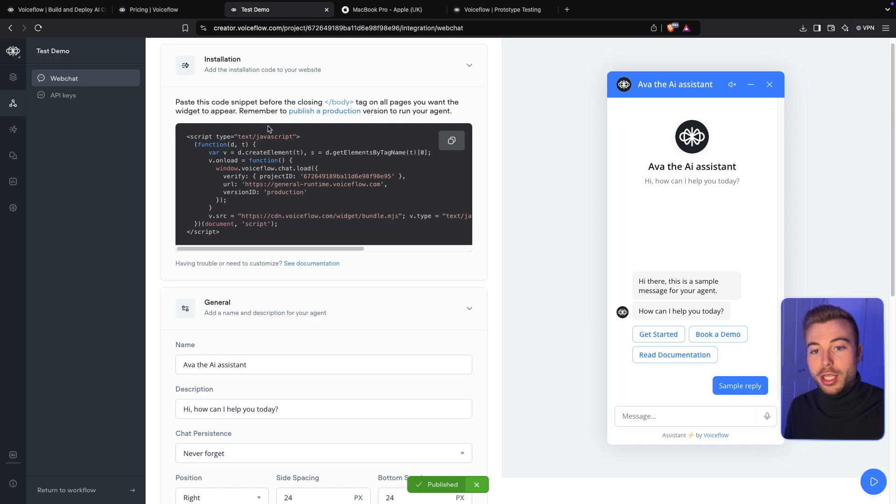
{"action": "scroll", "coordinate": [374, 298], "scroll_direction": "down", "scroll_amount": 5}
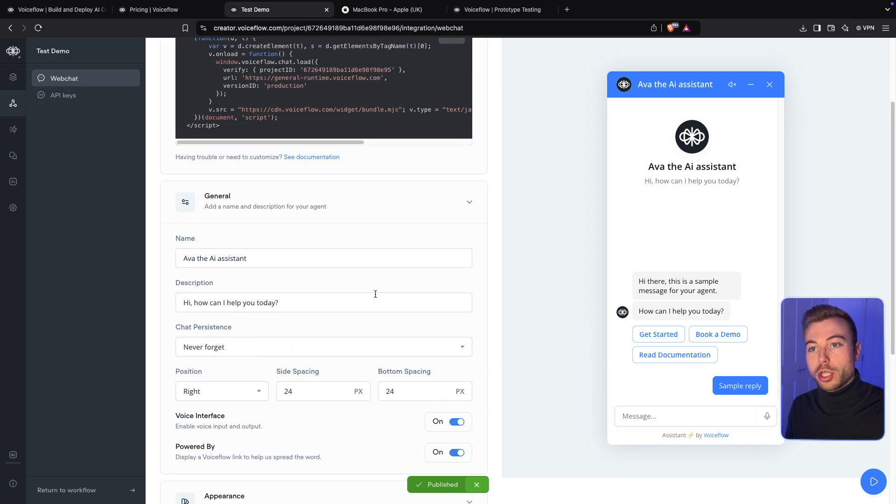
{"action": "scroll", "coordinate": [363, 233], "scroll_direction": "down", "scroll_amount": 1}
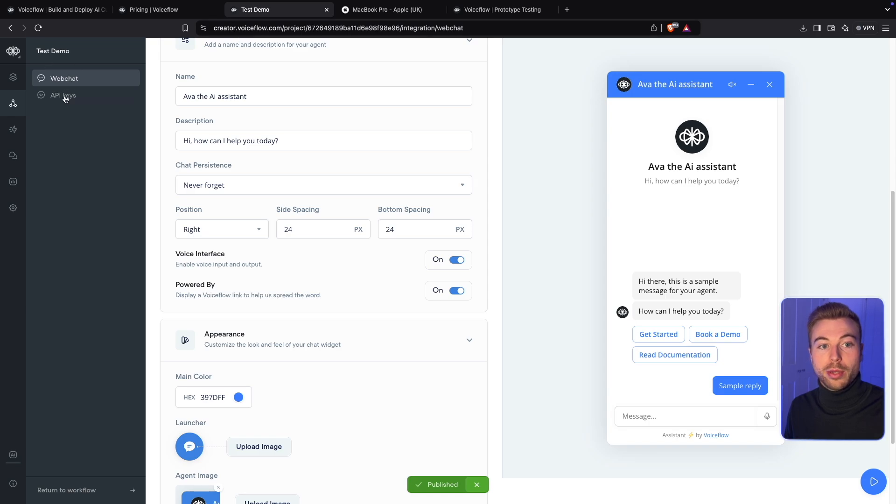
Go back to the agent's workflow list and open the 1. Home workflow on the canvas
{"action": "left_click", "coordinate": [14, 77]}
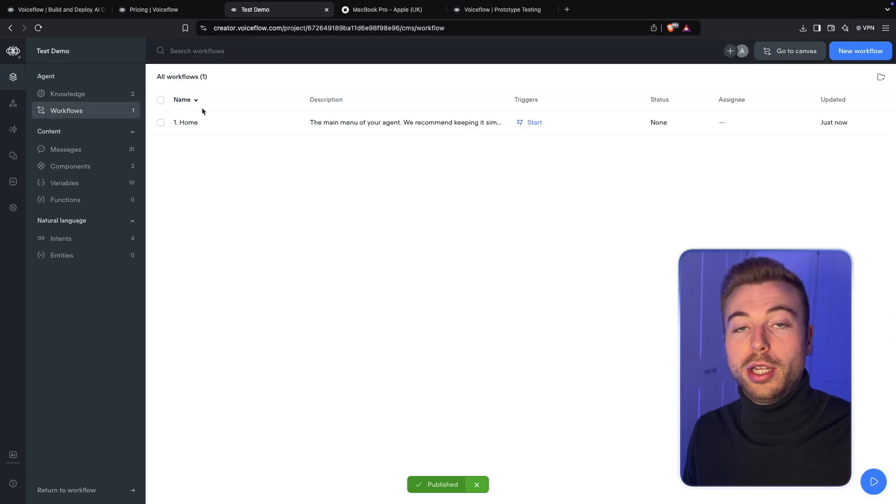
{"action": "left_click", "coordinate": [240, 122]}
{"action": "left_click", "coordinate": [845, 134]}
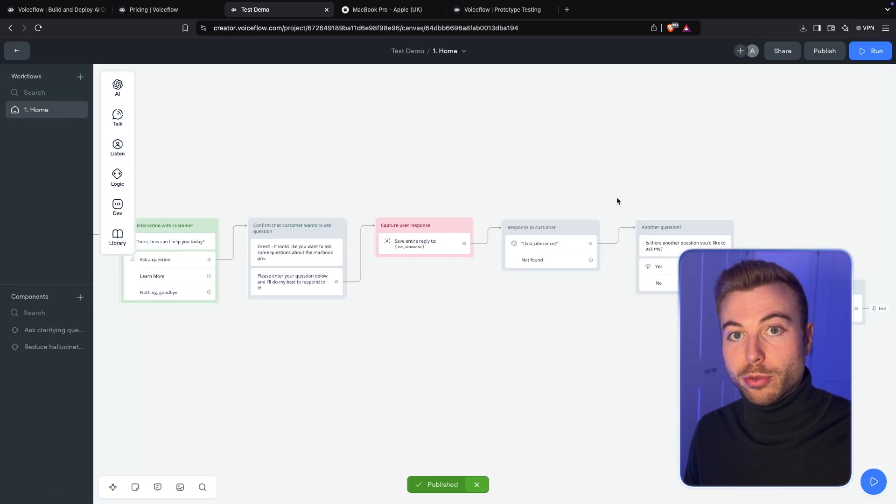